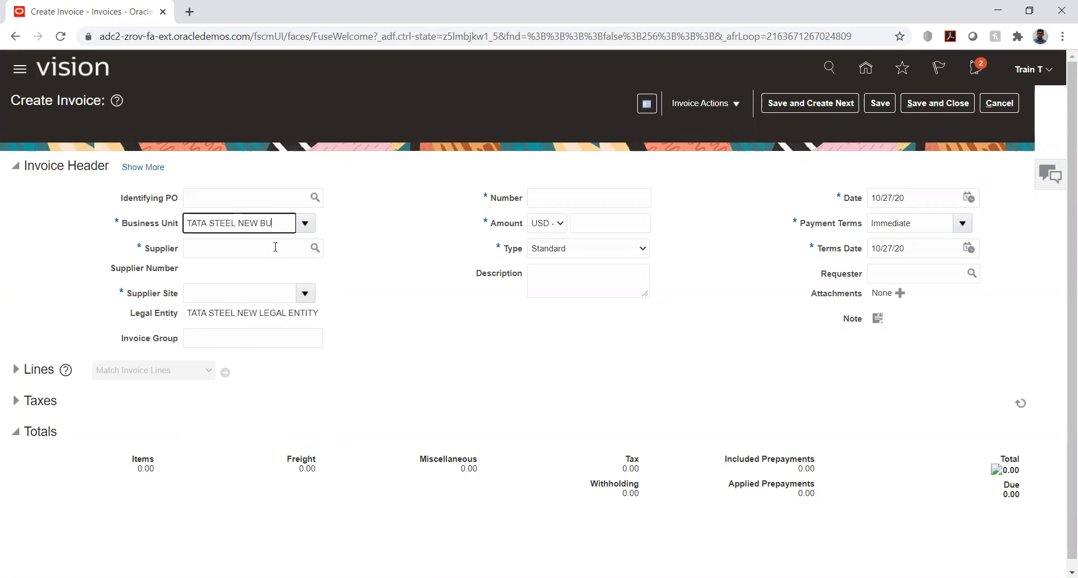
Set the supplier to TATA STEEL NEW VENDOR, filling SITE ONE and TS LEGAL ENTITY, then cancel the invoice.
click(273, 250)
text(tata)
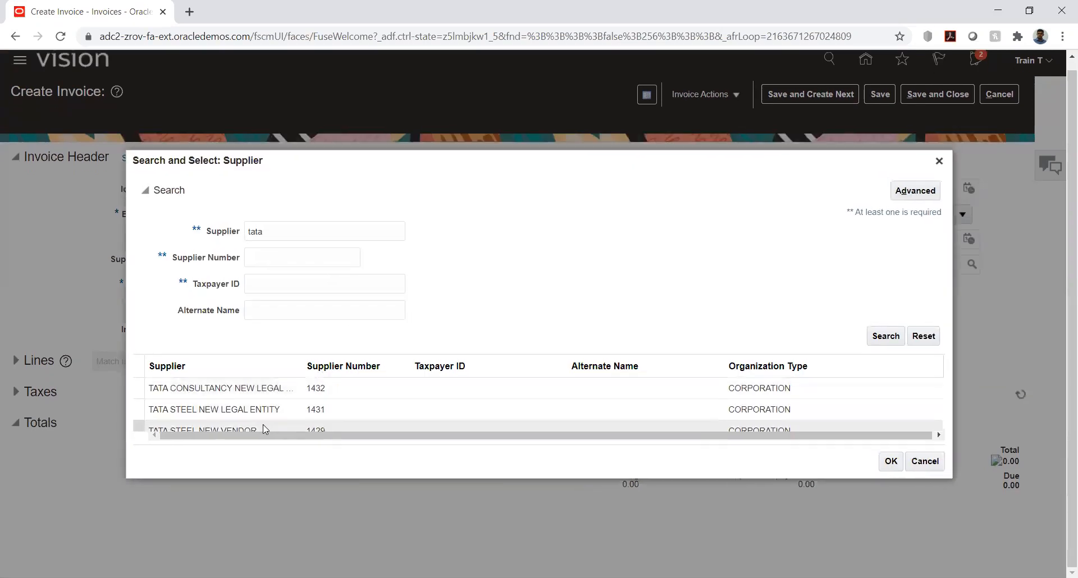
click(264, 431)
click(894, 462)
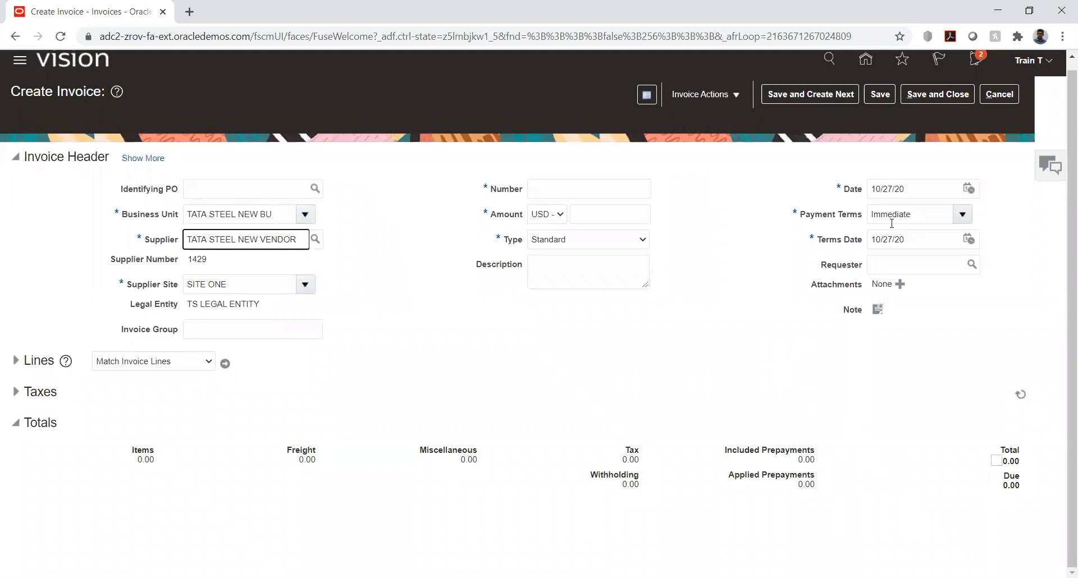
click(991, 95)
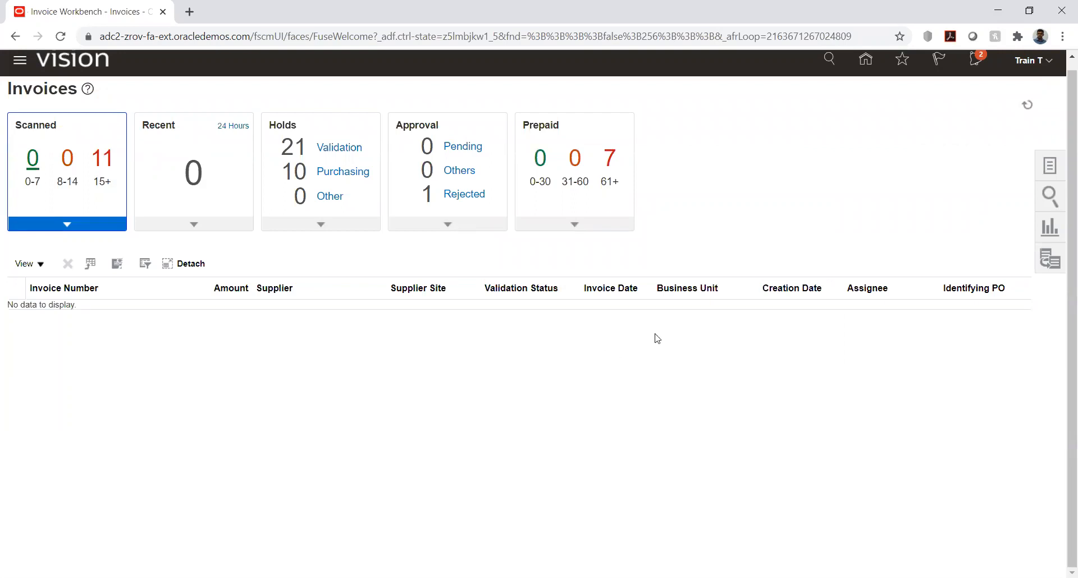
Return to the Payables home page listing Dashboard, Invoices and Payments.
click(863, 60)
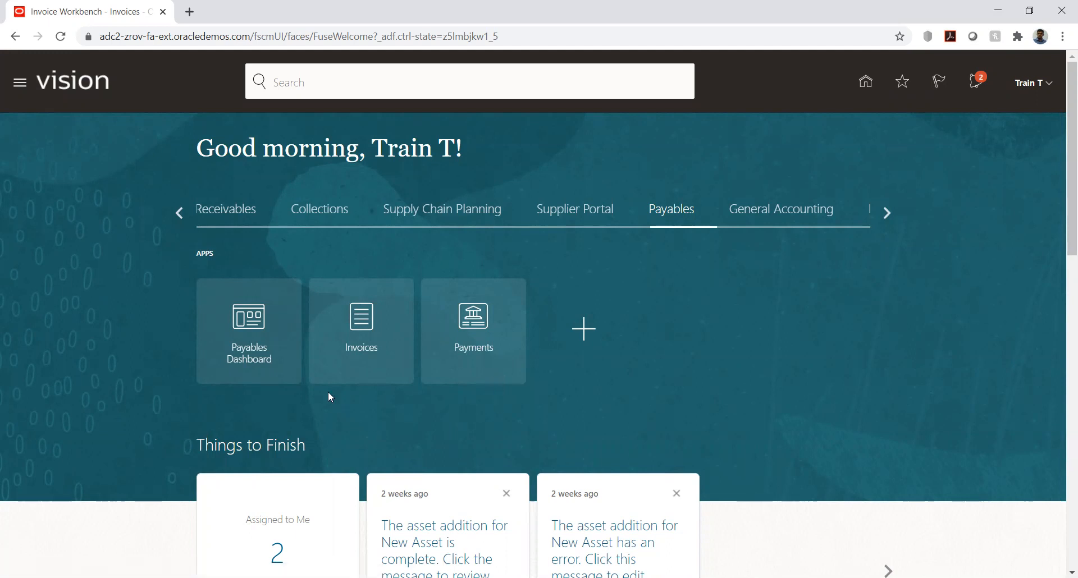
Open the Invoices workbench and drill into the Scanned infotile's invoices older than 15 days.
click(361, 366)
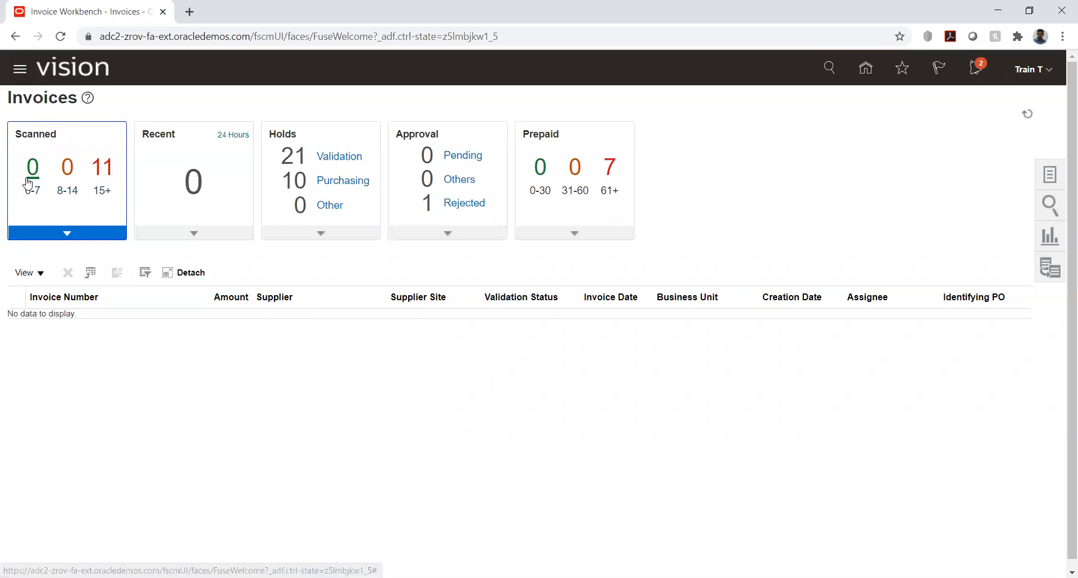
click(66, 231)
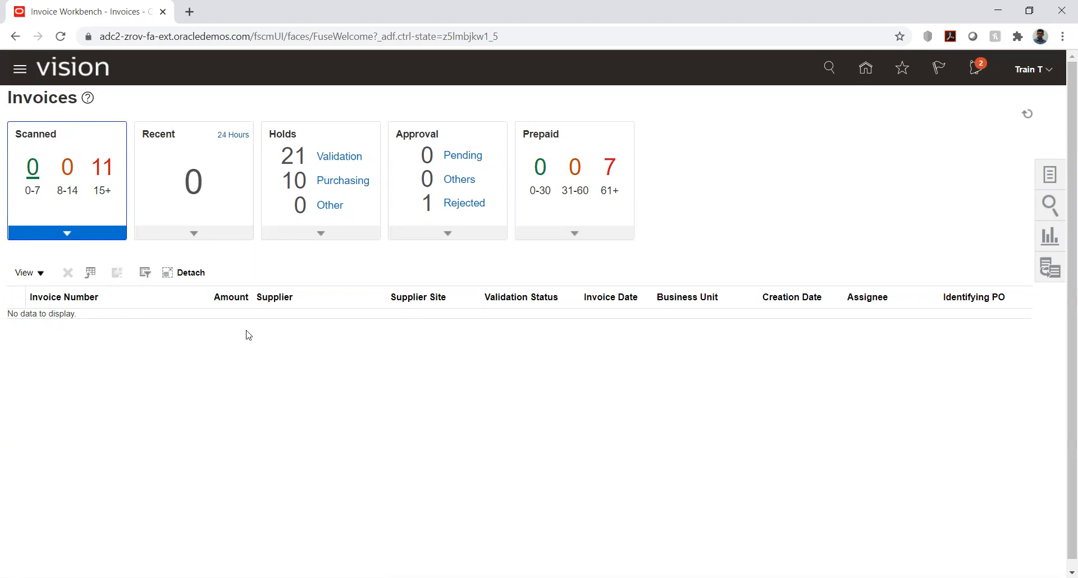
click(102, 183)
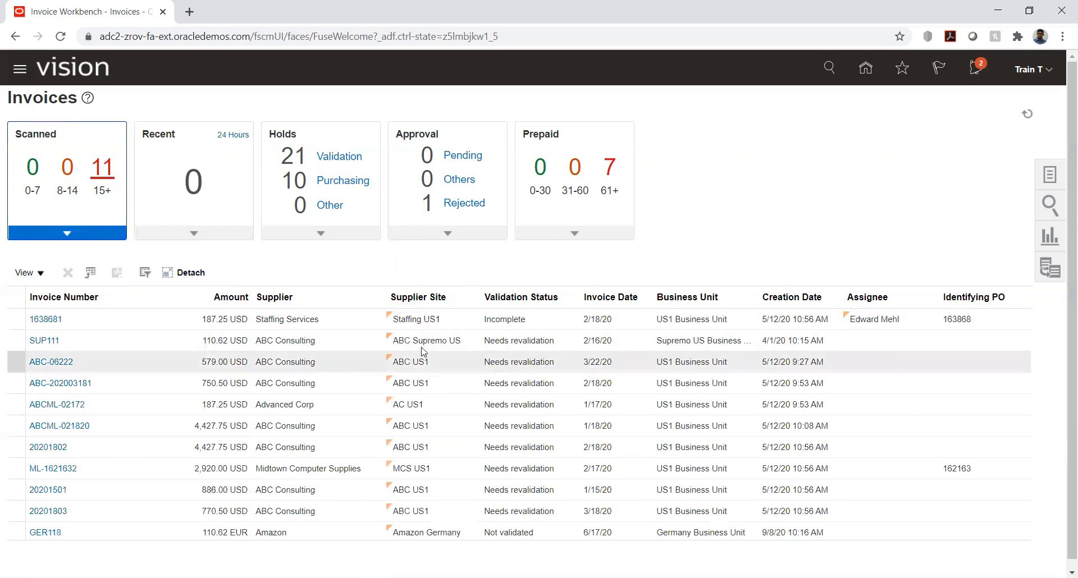
Switch the list to the Recent infotile's last-24-hours invoices, which number 0.
click(195, 234)
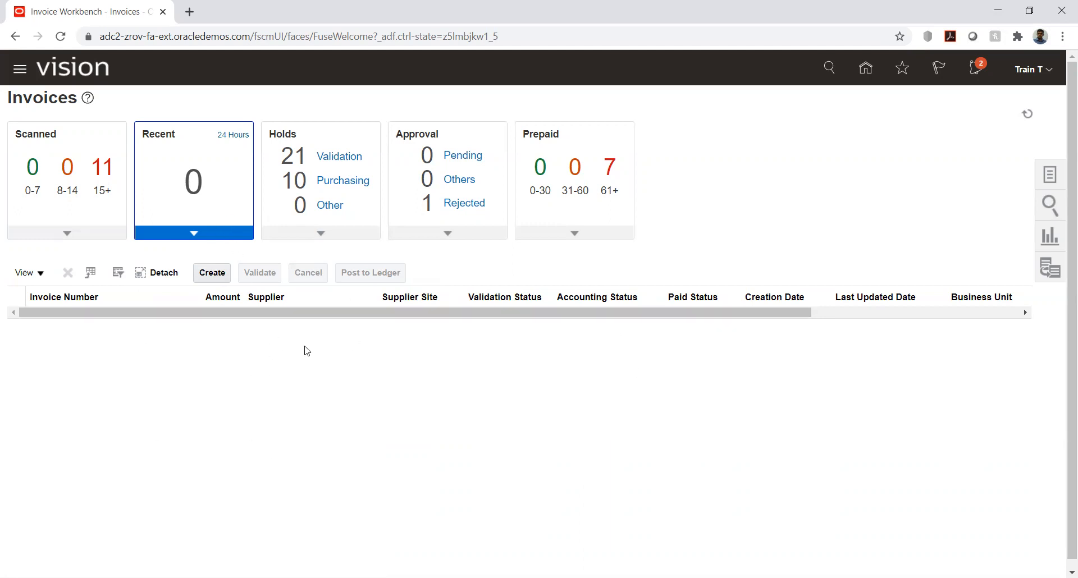
Expand the Holds infotile to list on-hold invoices with their hold reasons.
click(321, 237)
Show the held invoices and filter them to the 21 Validation holds.
click(321, 233)
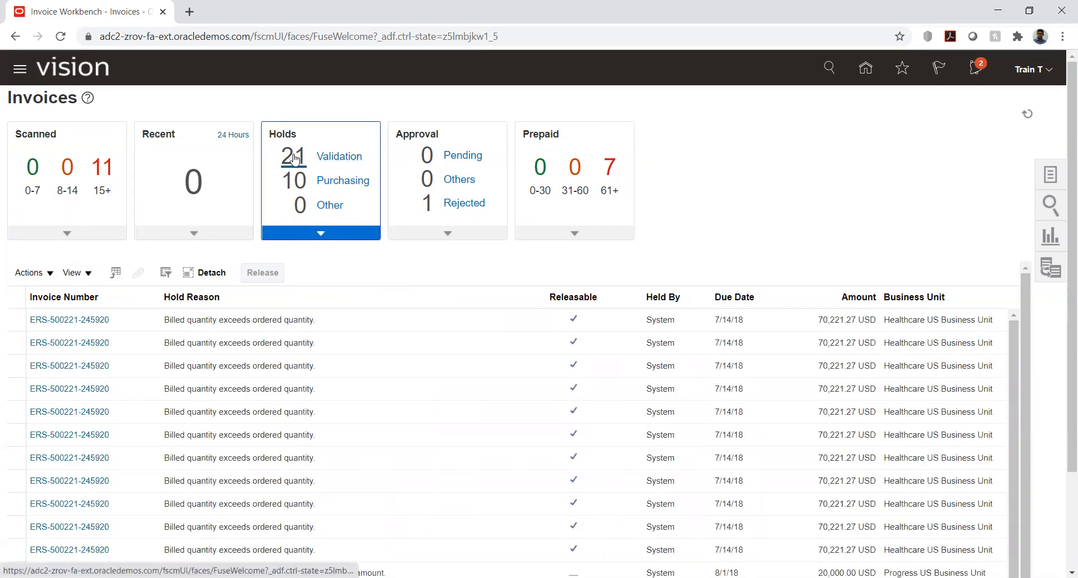
click(332, 156)
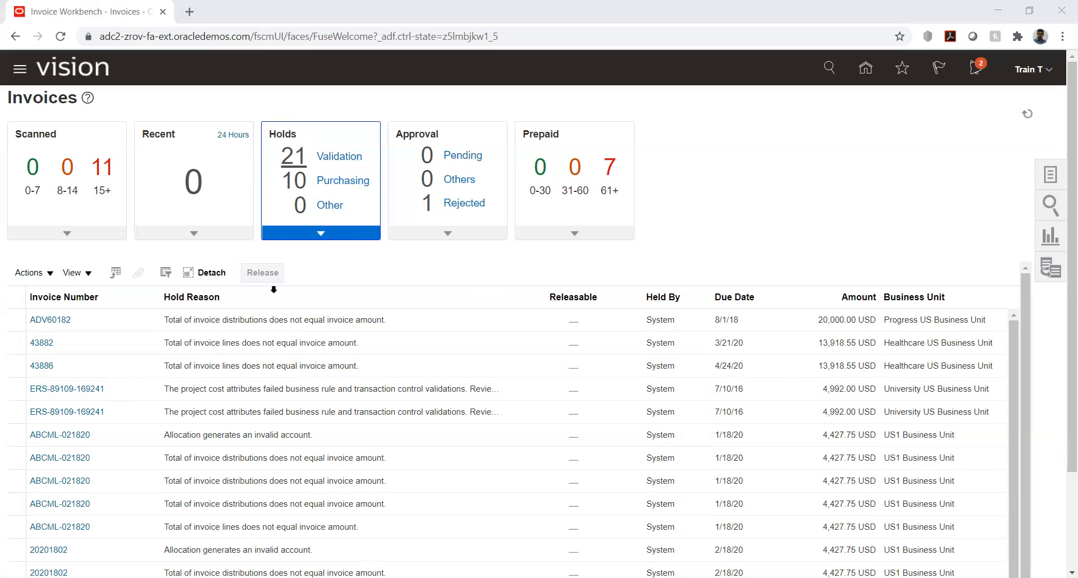
Select the held invoice ADV60182 in the Holds list.
click(275, 317)
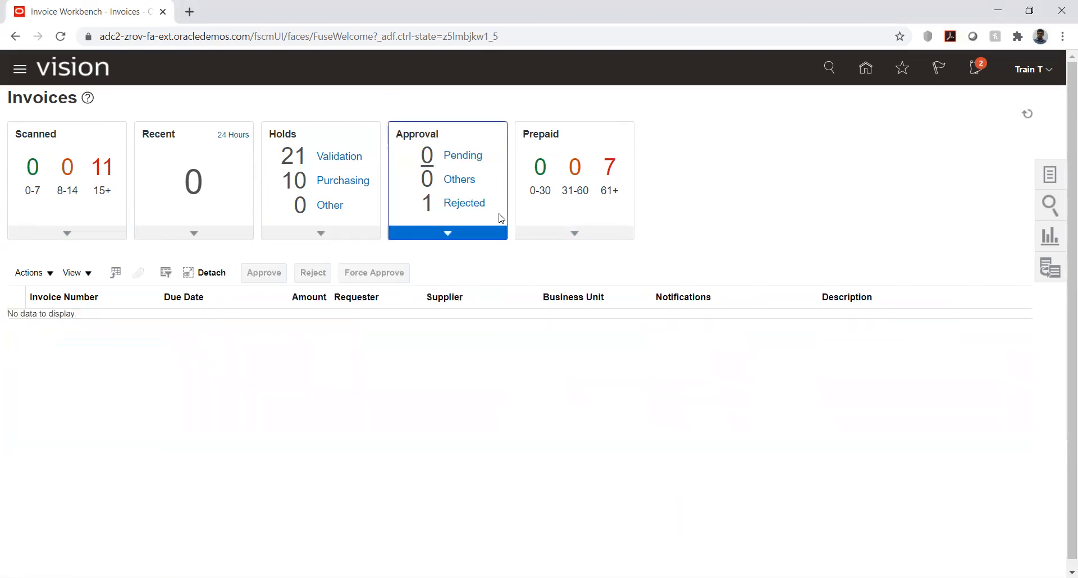
Show rejected invoice AC-20966002, then the seven prepayments such as JGPREPAY002 and ABCPREPAY001.
click(464, 209)
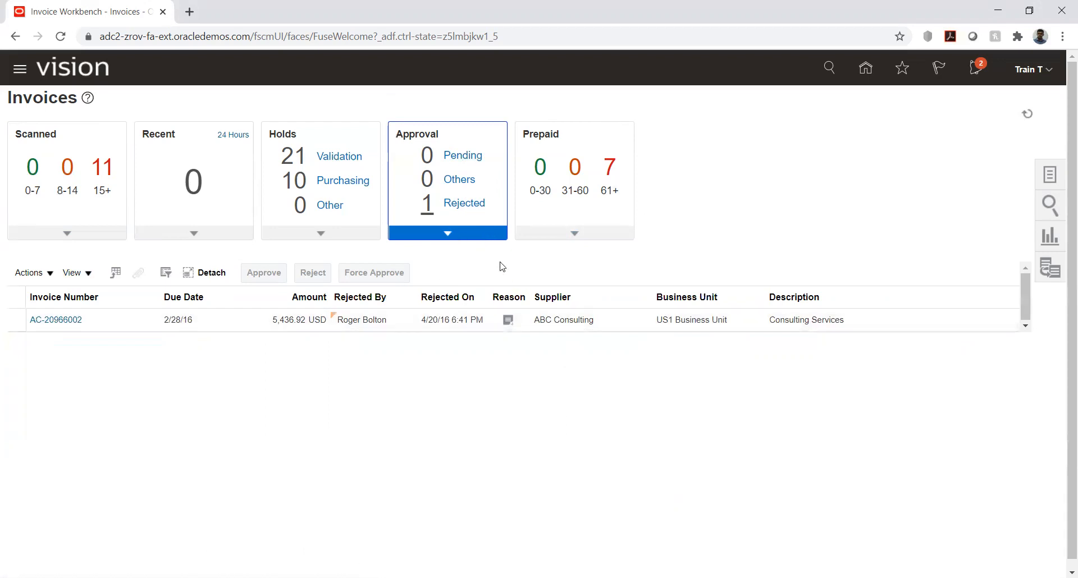
click(601, 208)
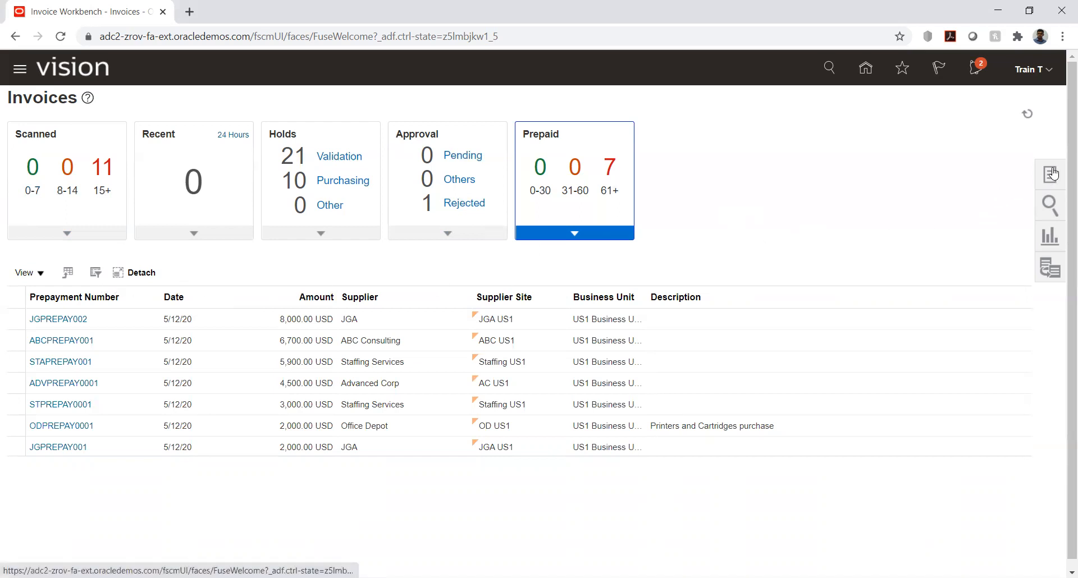
Open the Tasks panel offering Create Invoice, Create Accounting and Manage Accounting Periods.
click(1033, 168)
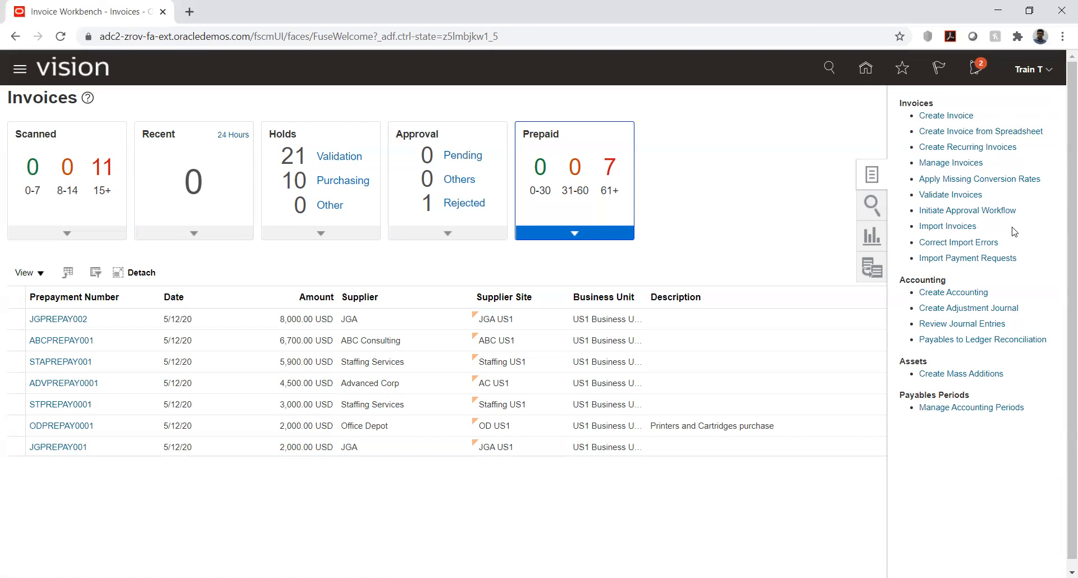
Show the seven prepayments dated 5/12/20 beside the invoice and accounting tasks.
scroll(1013, 232, down, 1)
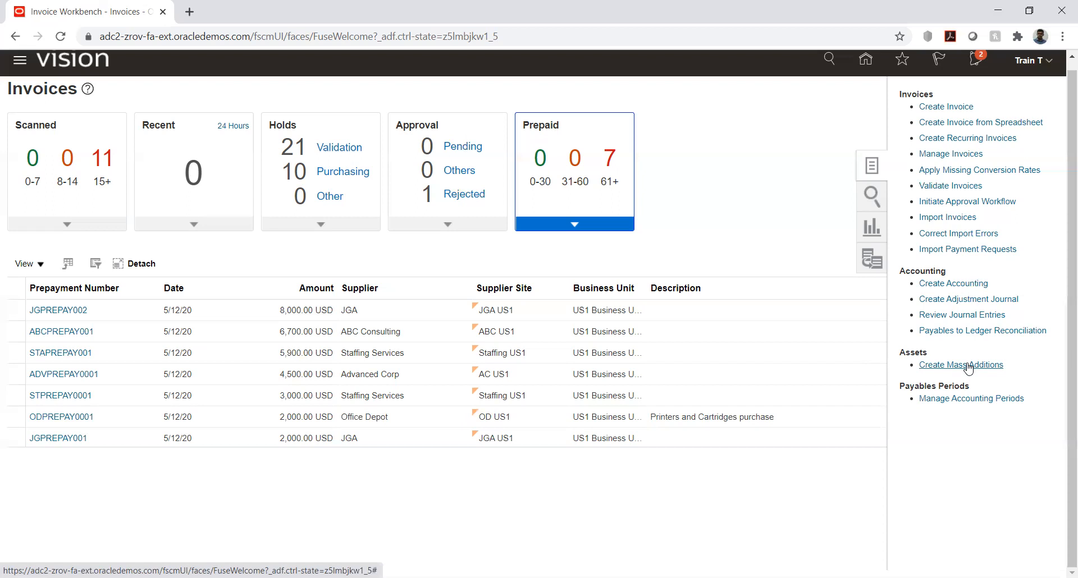
click(949, 401)
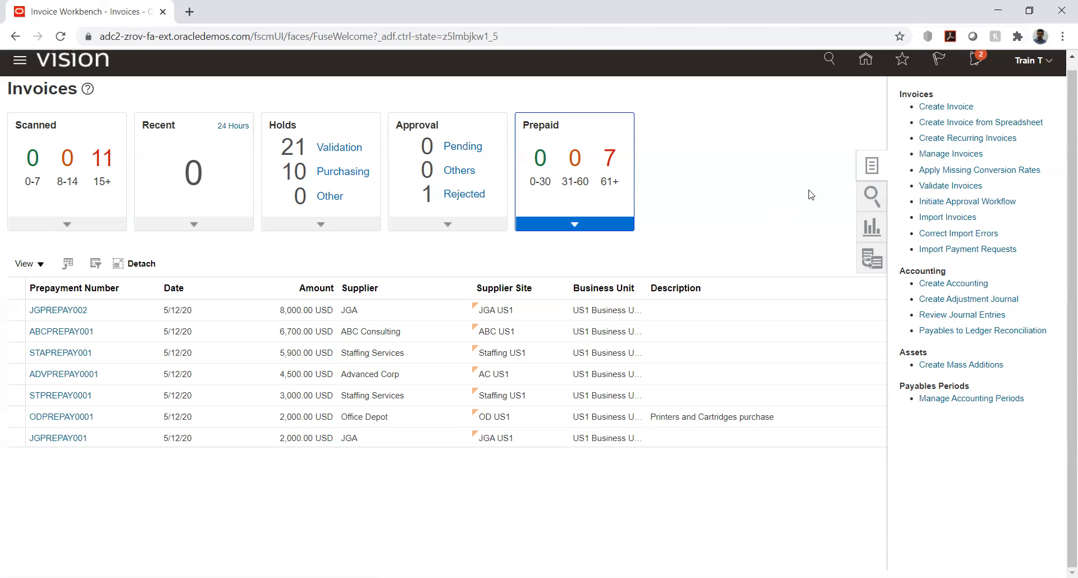
Switch the side panel from invoice search to the Reports and Analytics folders.
click(870, 198)
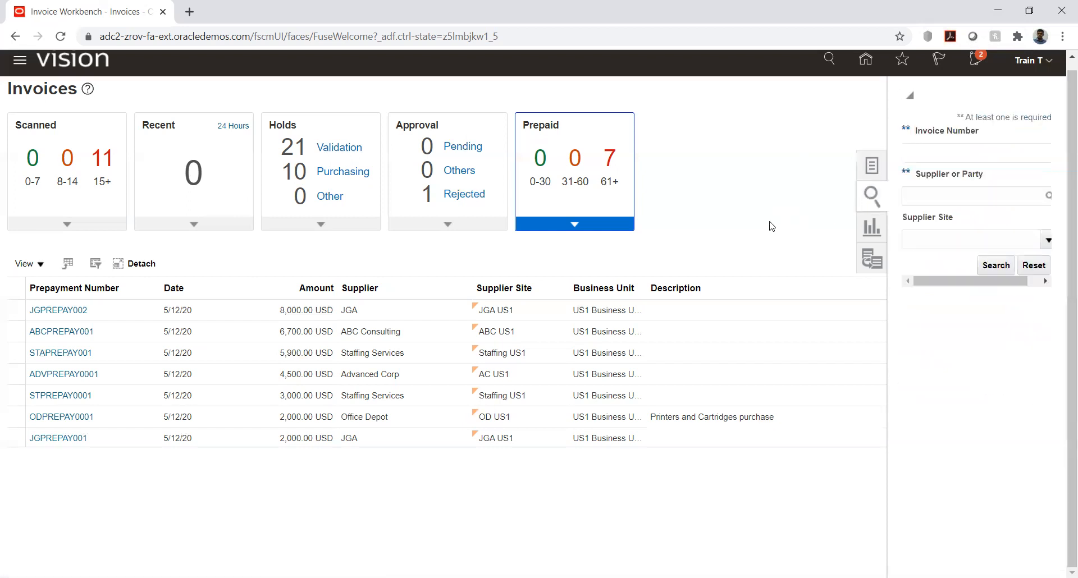
click(953, 152)
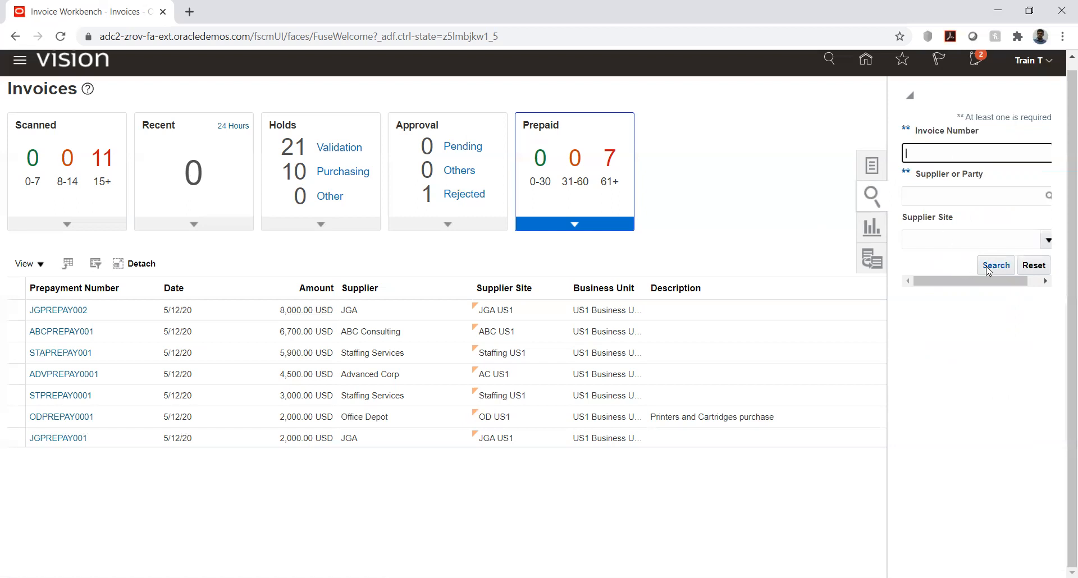
click(871, 227)
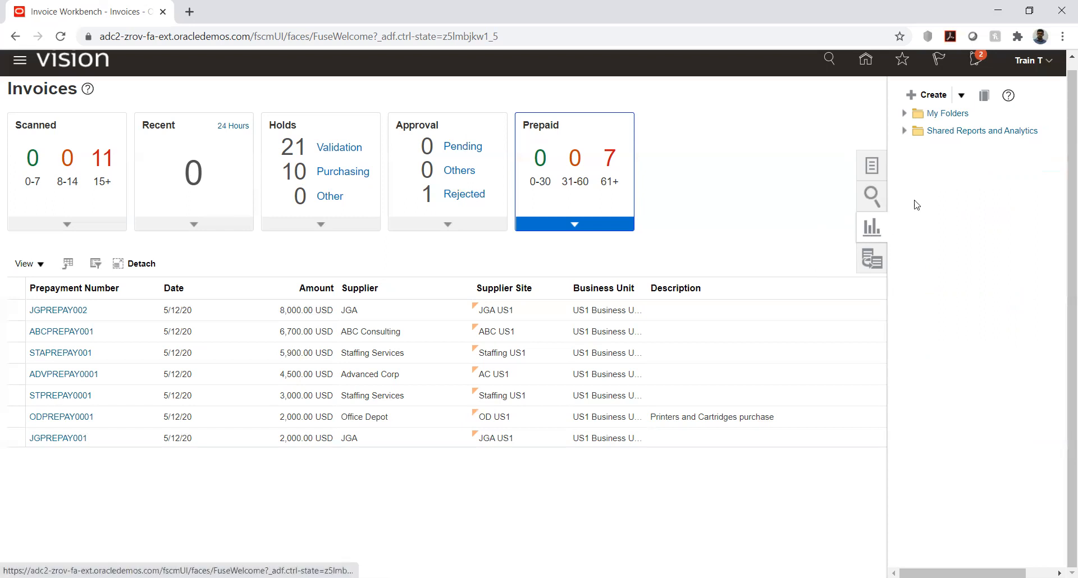
Expand My Folders, hw, HW2 and Shared Reports and Analytics.
click(901, 114)
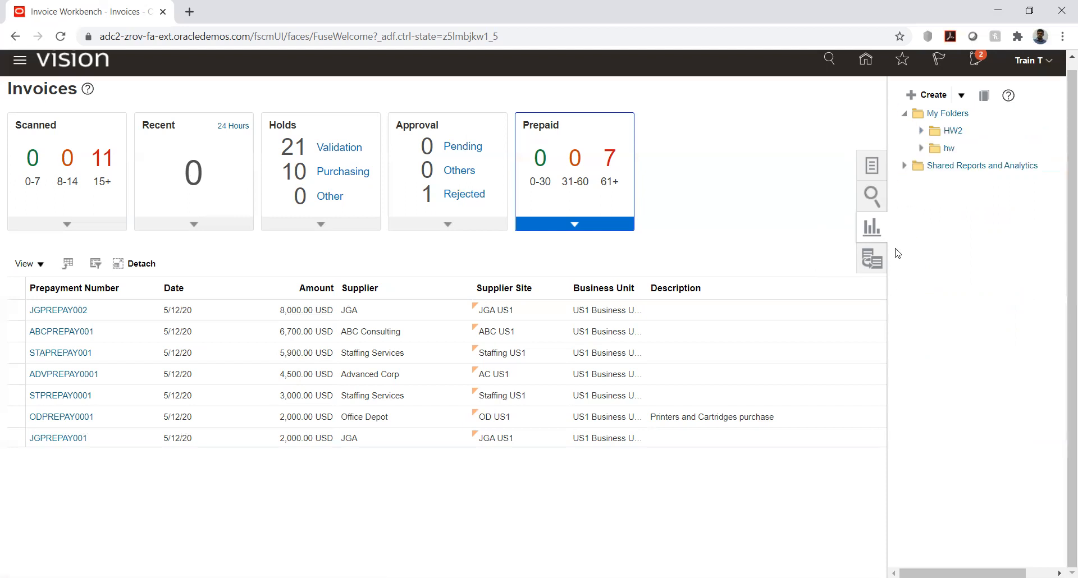
click(920, 148)
click(920, 132)
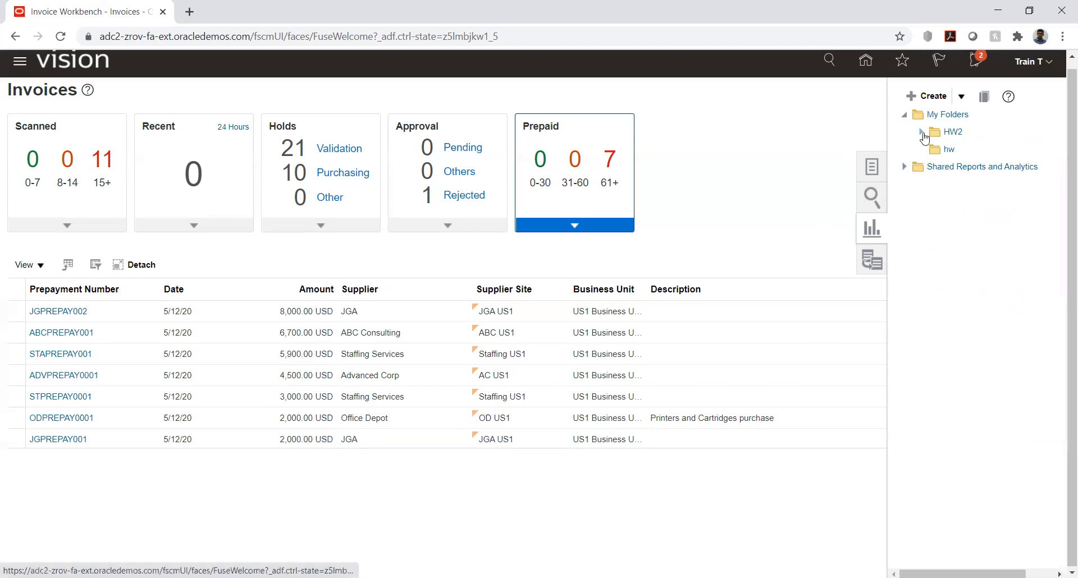
click(904, 167)
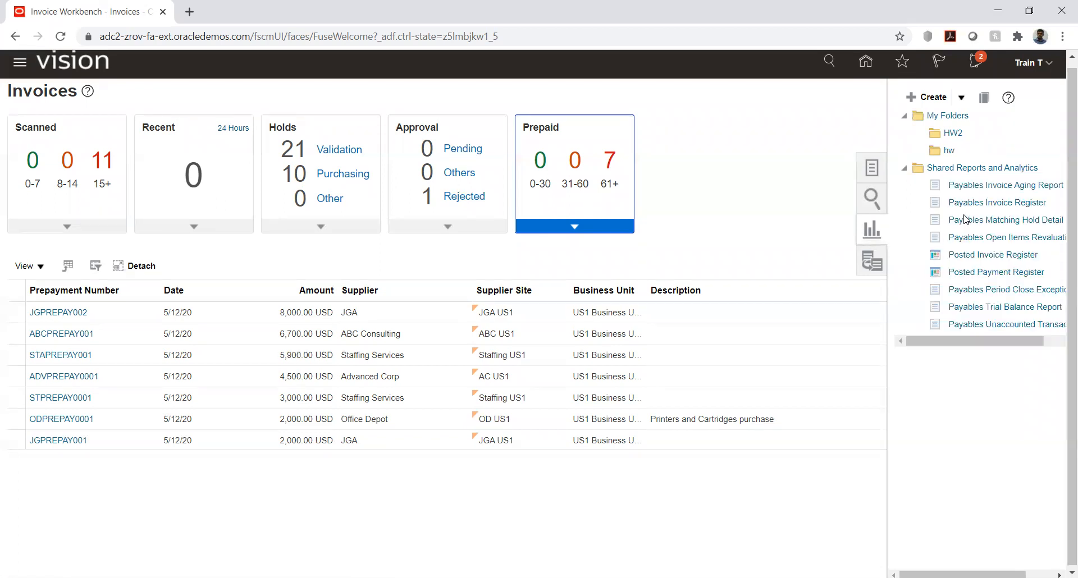
Bring up the info popup for the Posted Invoice Register report.
click(979, 257)
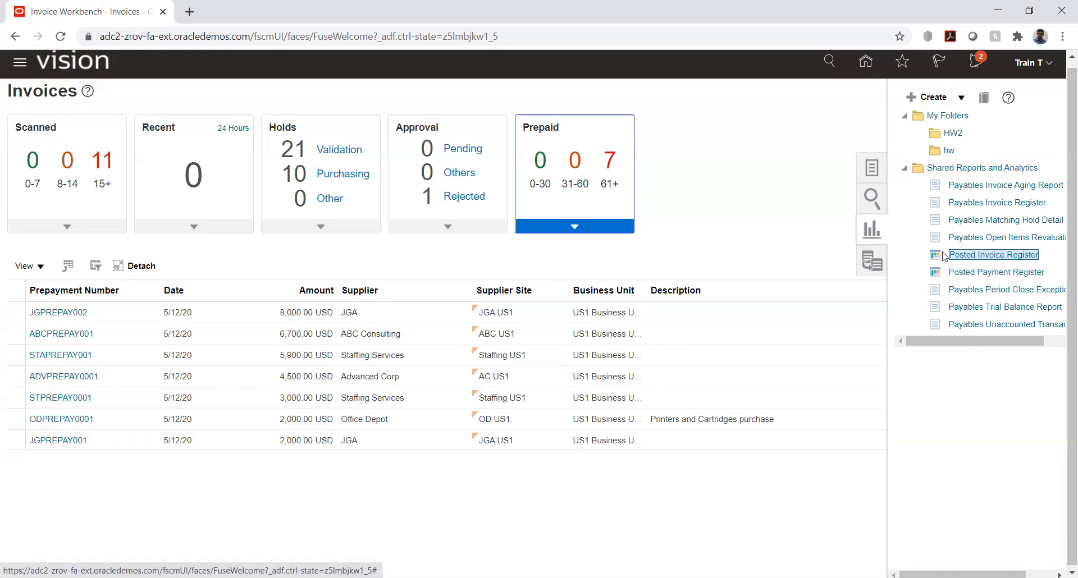
click(965, 257)
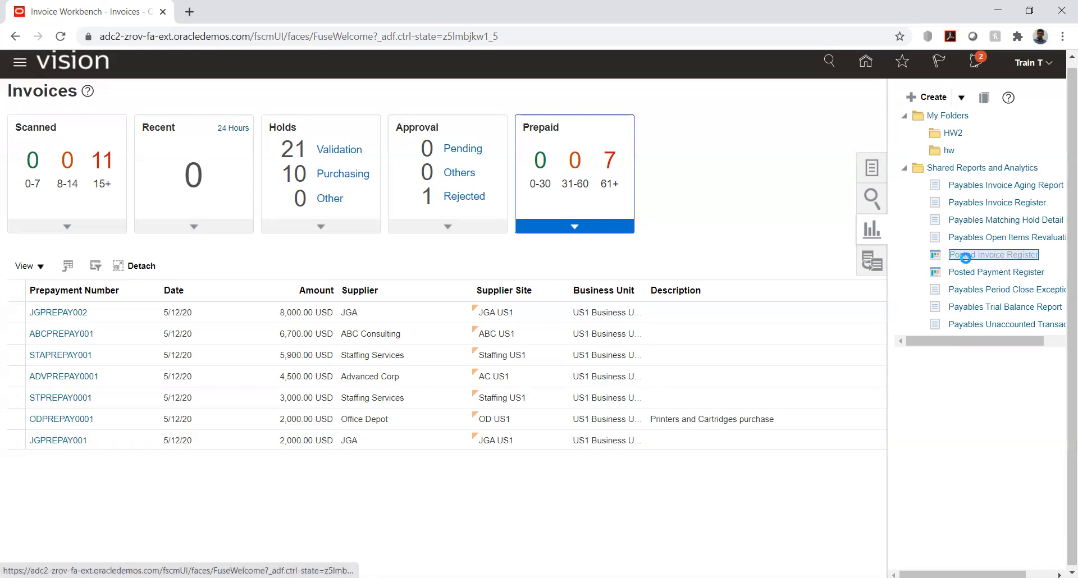
mouse_move(965, 257)
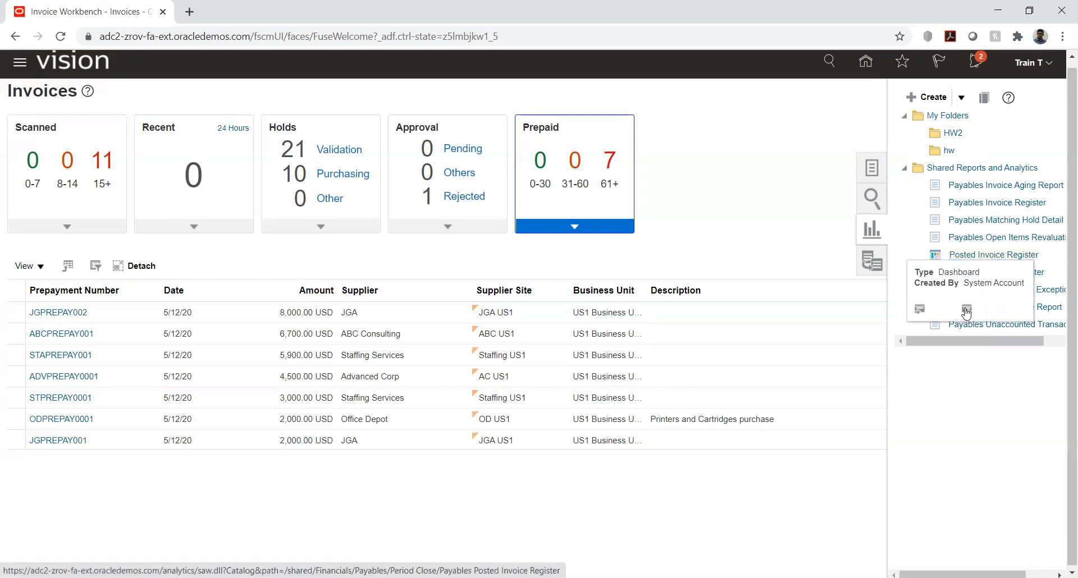
Open Posted Invoice Register in a new tab and drop down its Ledger list.
click(919, 312)
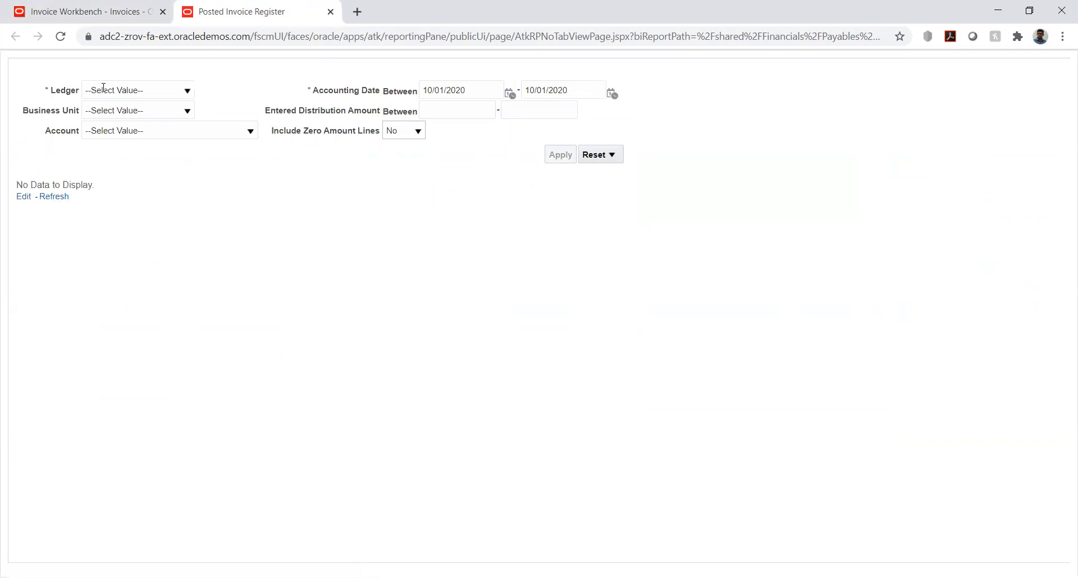
click(165, 91)
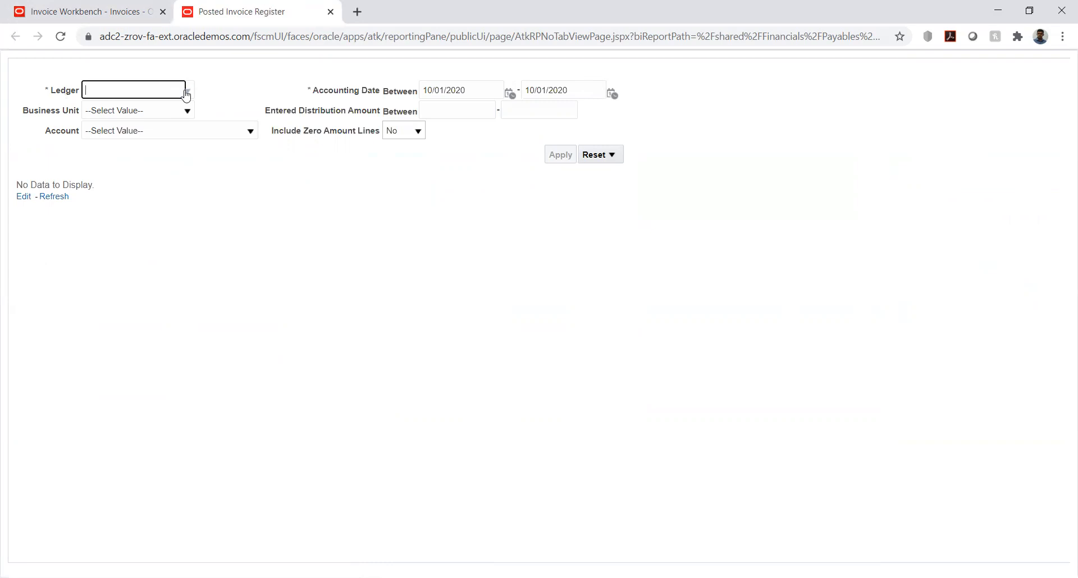
click(188, 92)
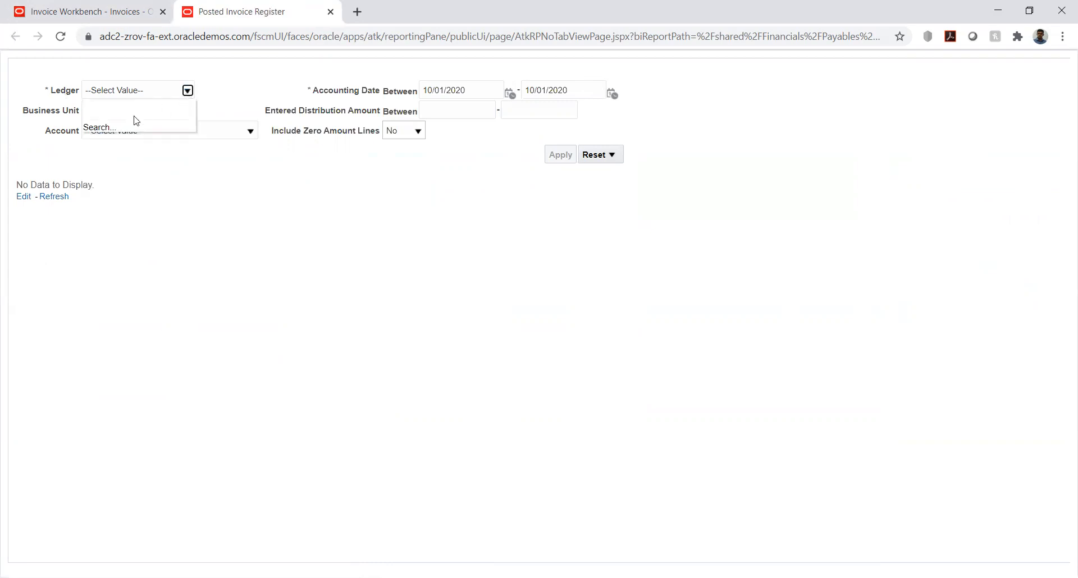
Search ledgers containing TATA, close the search with Ledger at hw, and reopen the Ledger list.
click(97, 127)
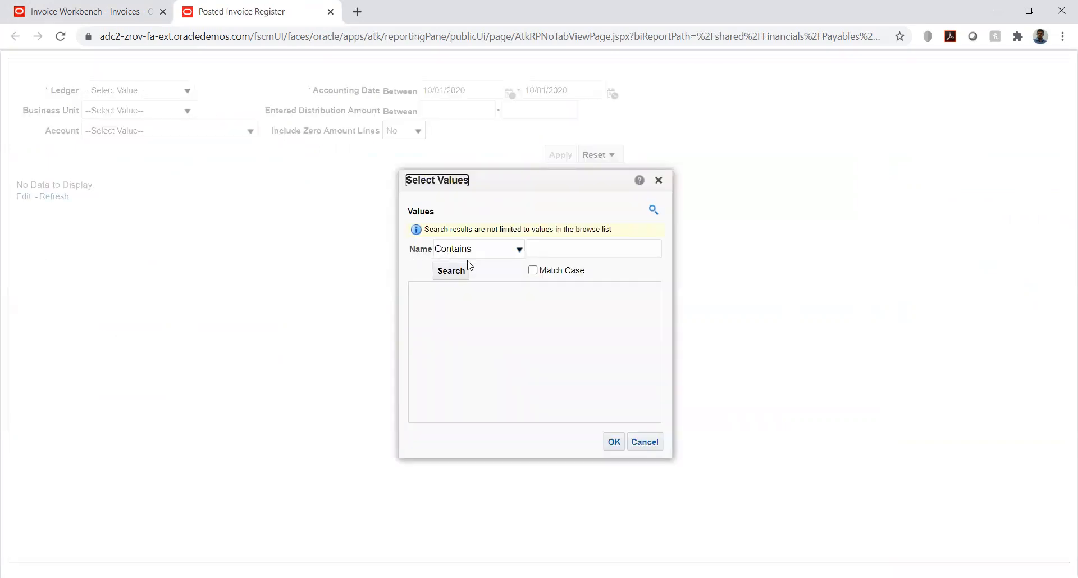
click(504, 250)
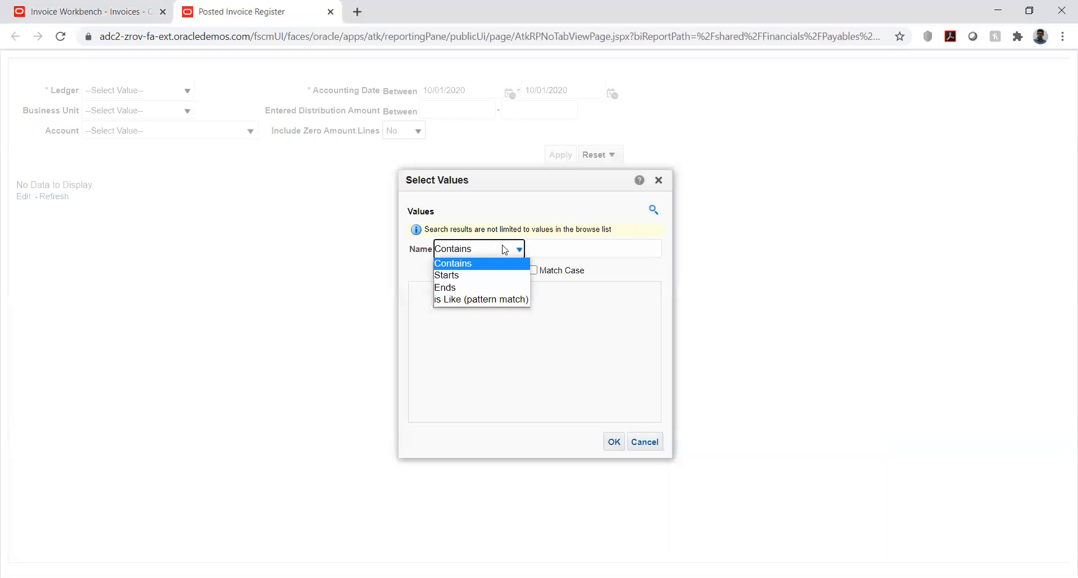
click(505, 250)
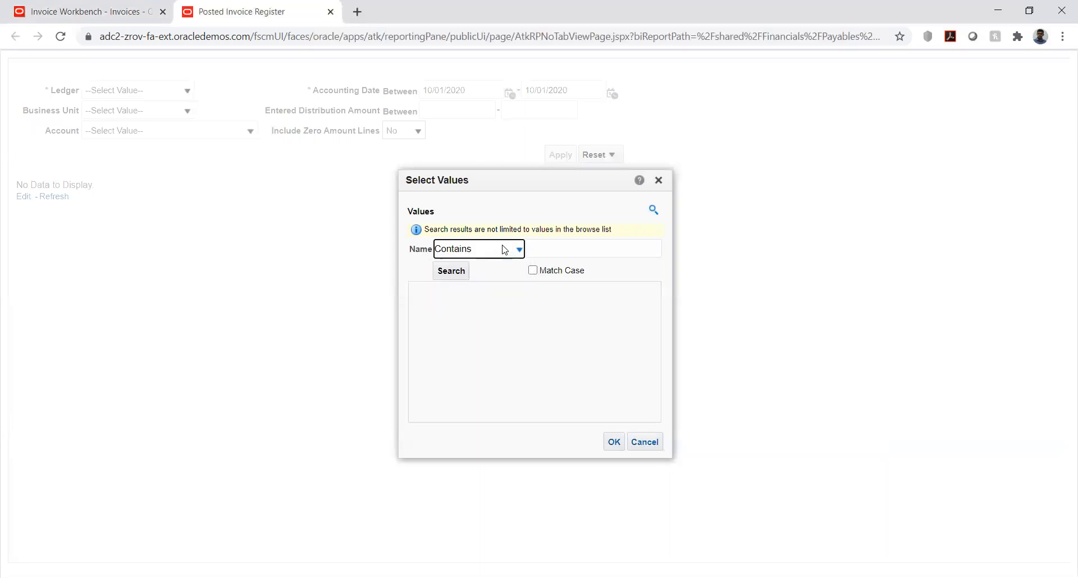
click(568, 246)
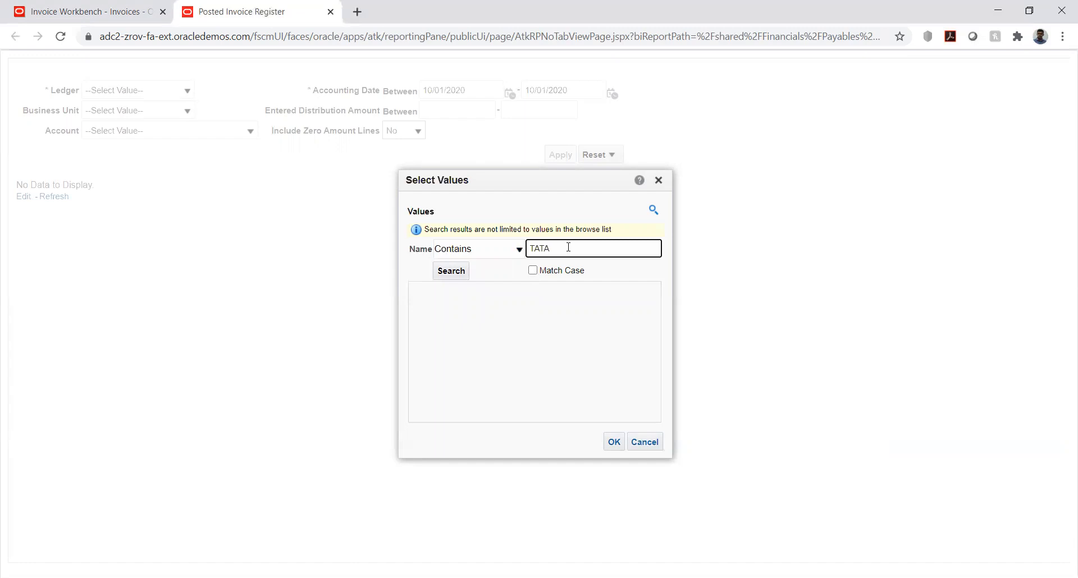
click(450, 272)
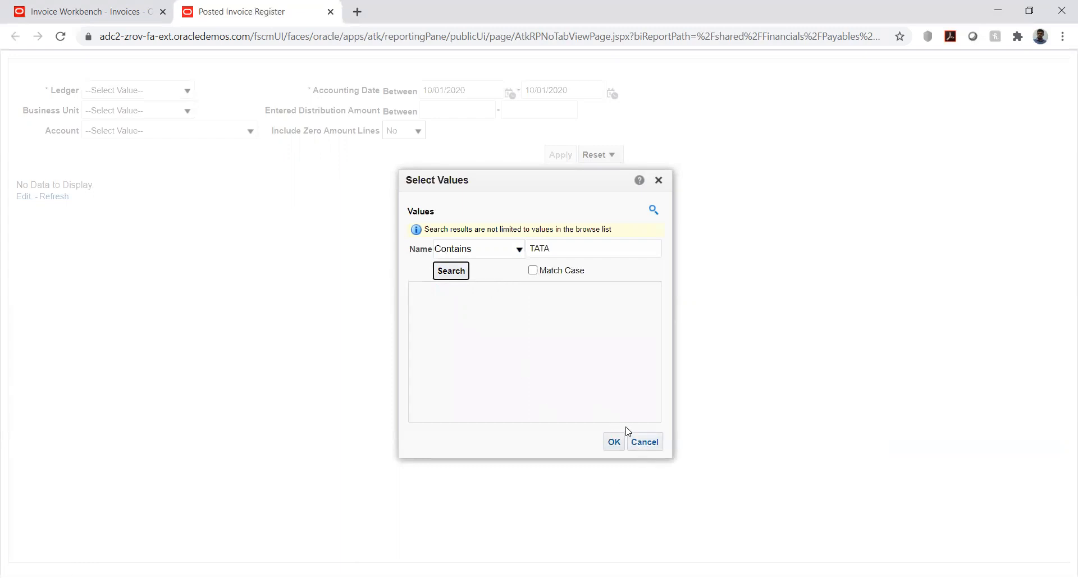
click(644, 442)
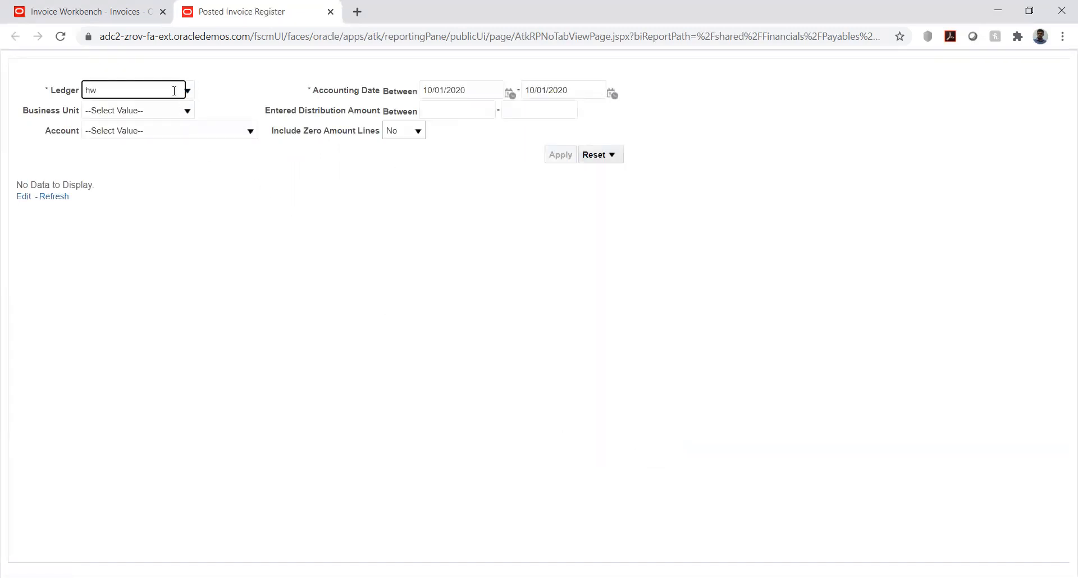
key(Tab)
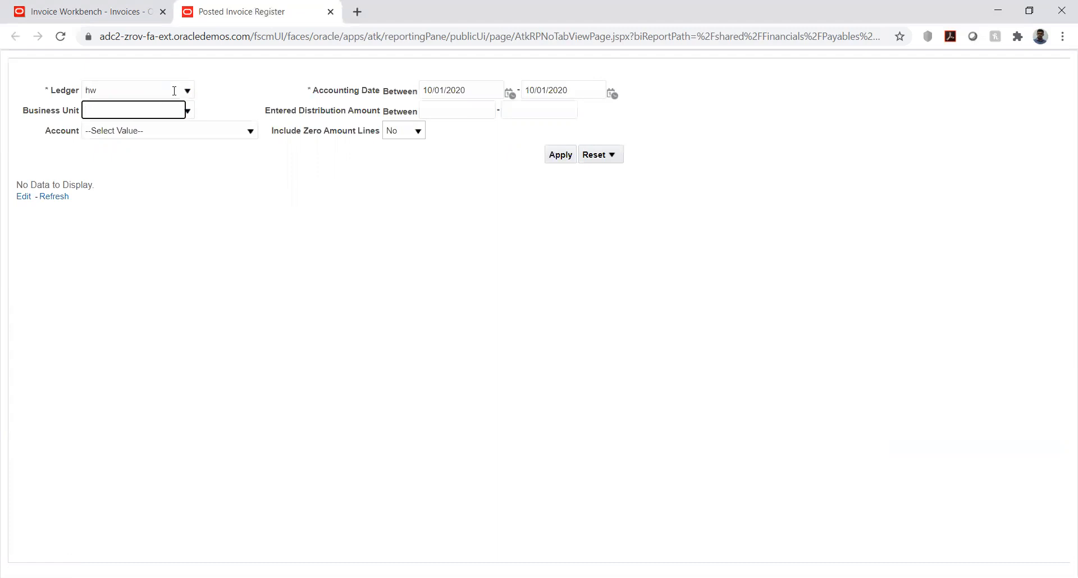
key(shift+Tab)
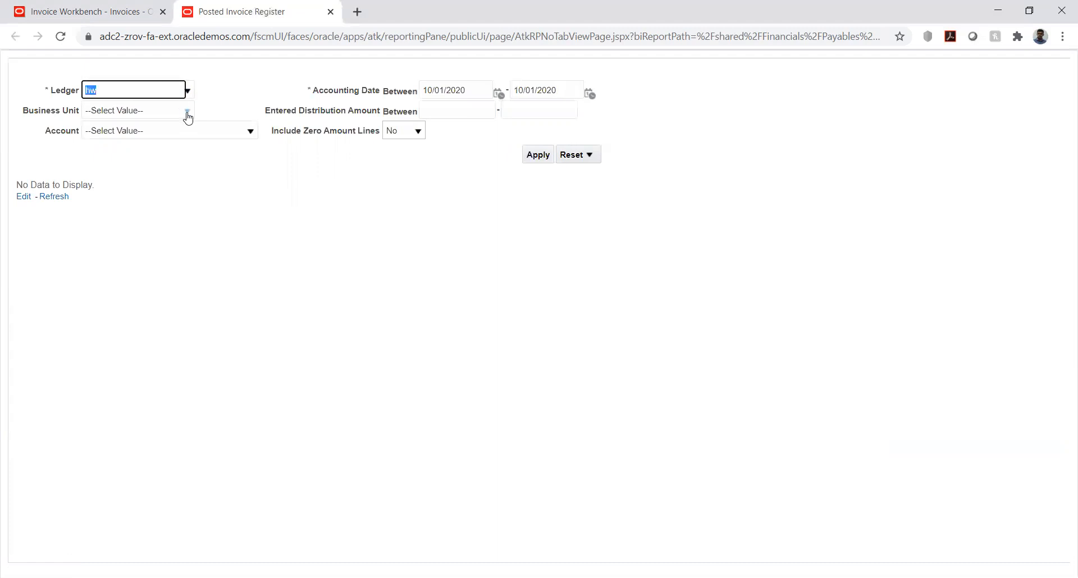
click(188, 91)
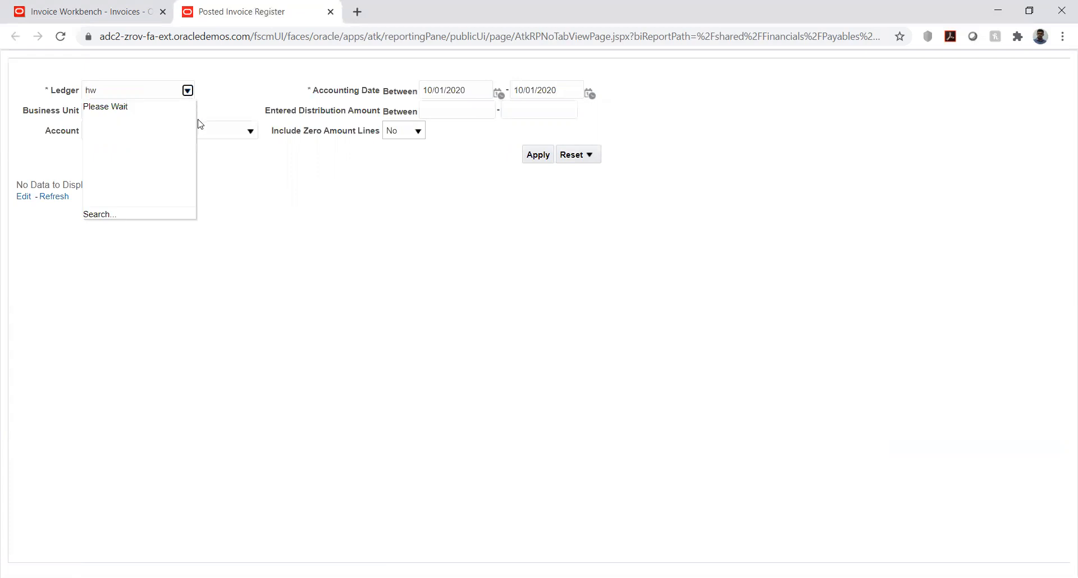
Search ledgers starting with TATA, then cancel without choosing, keeping Ledger at hw.
click(104, 153)
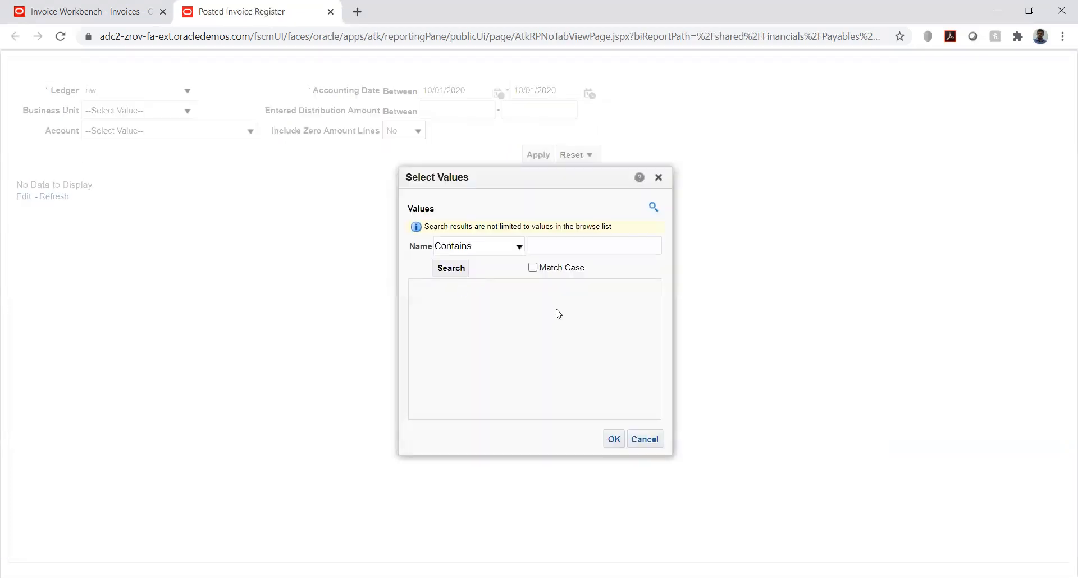
click(518, 247)
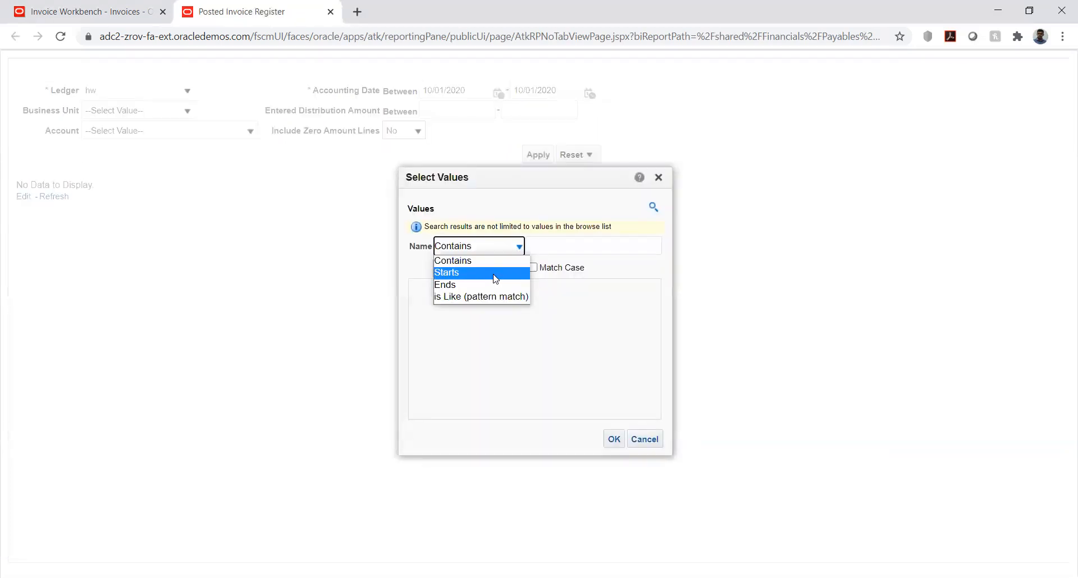
click(496, 273)
click(534, 246)
text(TATA)
click(461, 269)
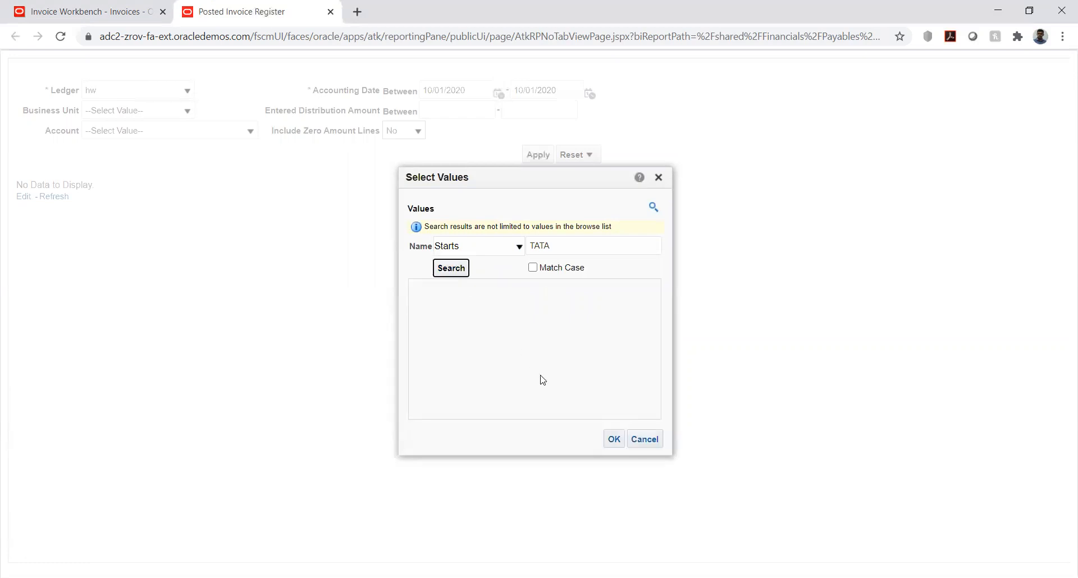
click(650, 439)
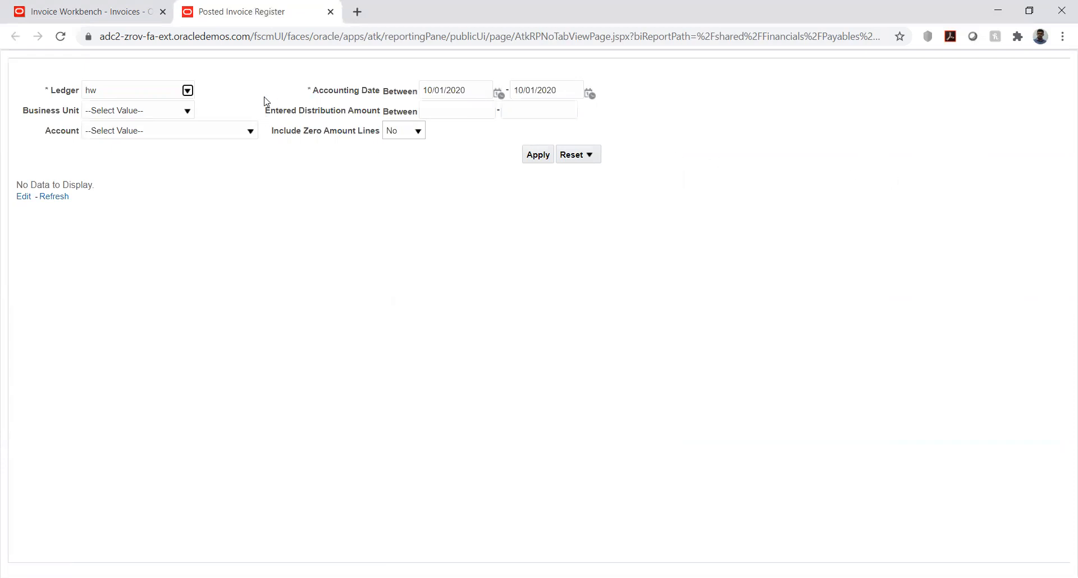
Close the report tab and info card, then show the empty Match in Full form.
click(330, 12)
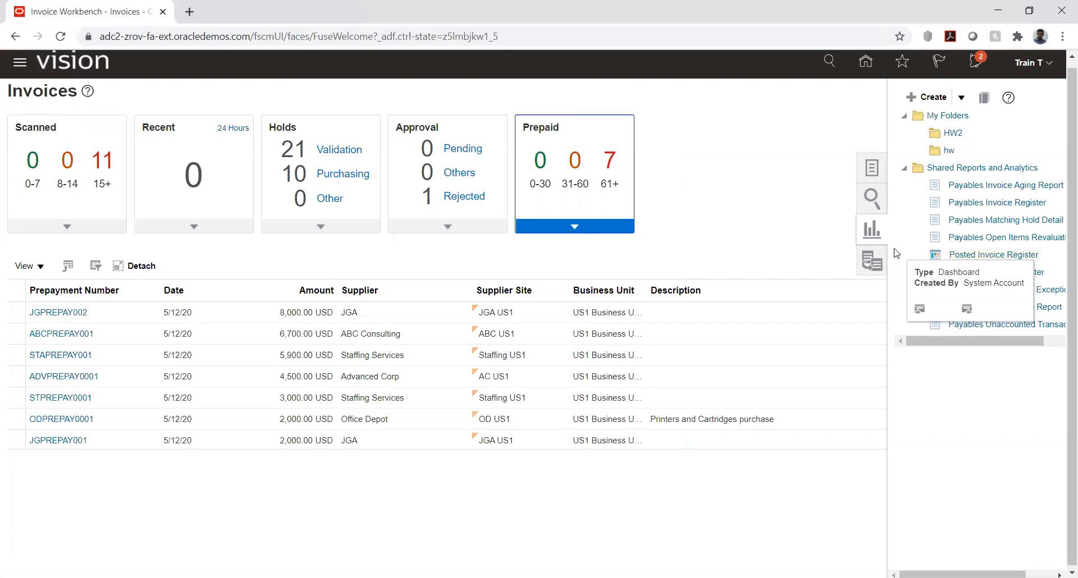
click(909, 201)
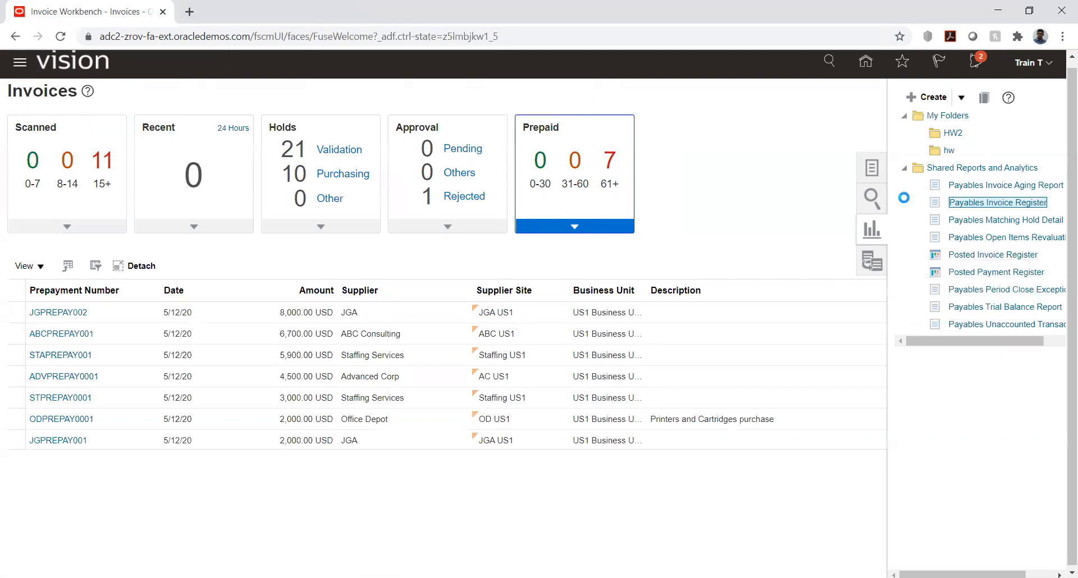
click(879, 258)
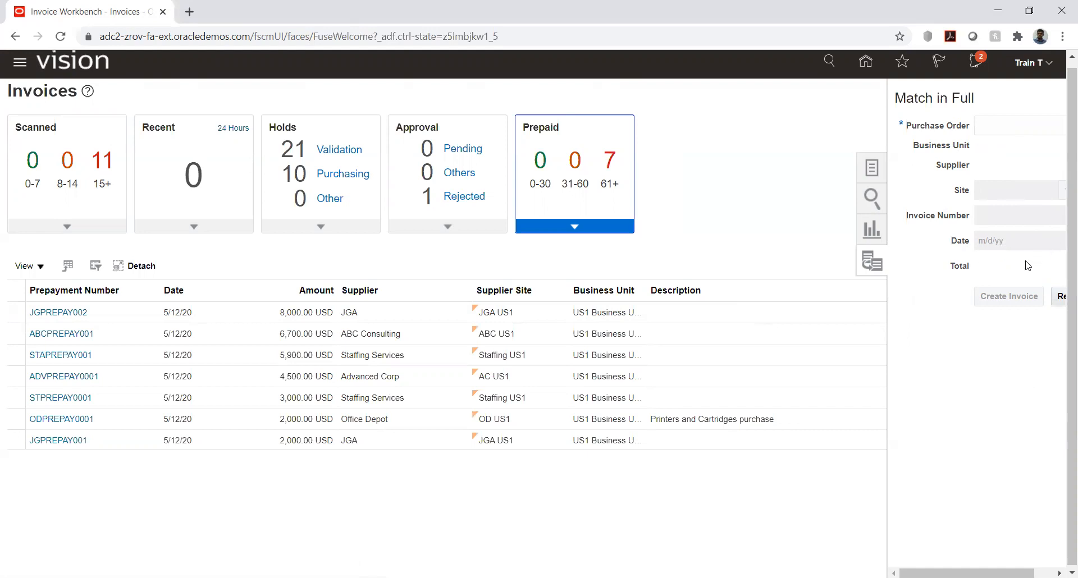
Start a new invoice, cancel it unsaved, and go back to the home page.
click(869, 169)
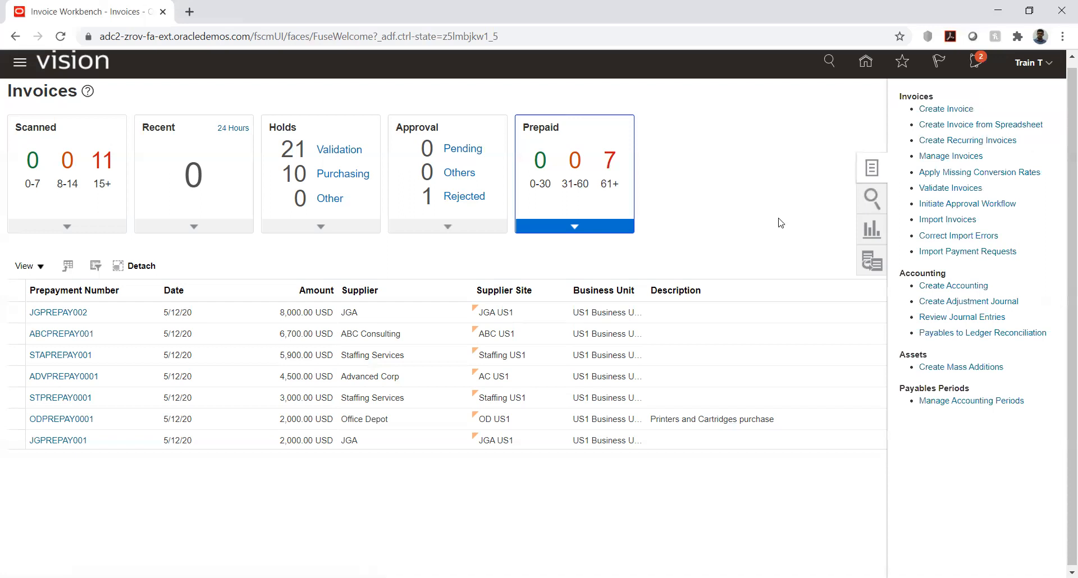
click(938, 110)
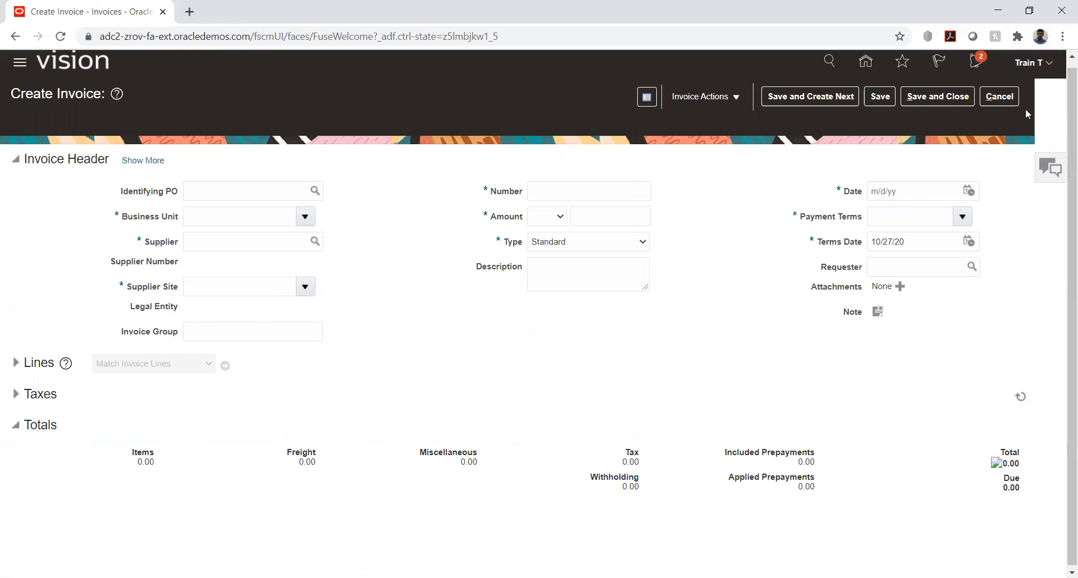
click(999, 96)
click(865, 64)
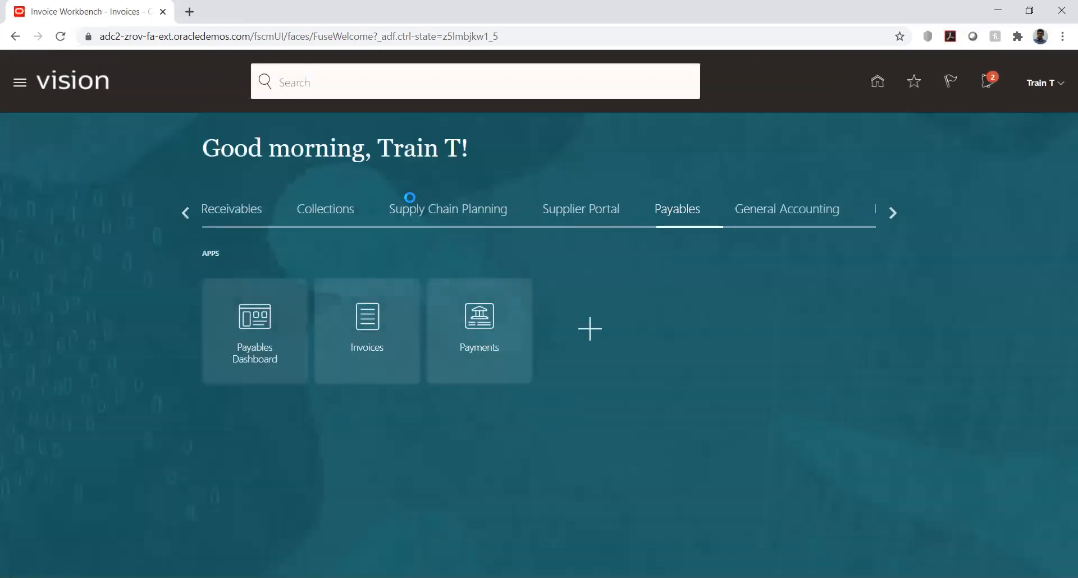
Go to the Procurement apps on the home page and open Suppliers.
click(178, 214)
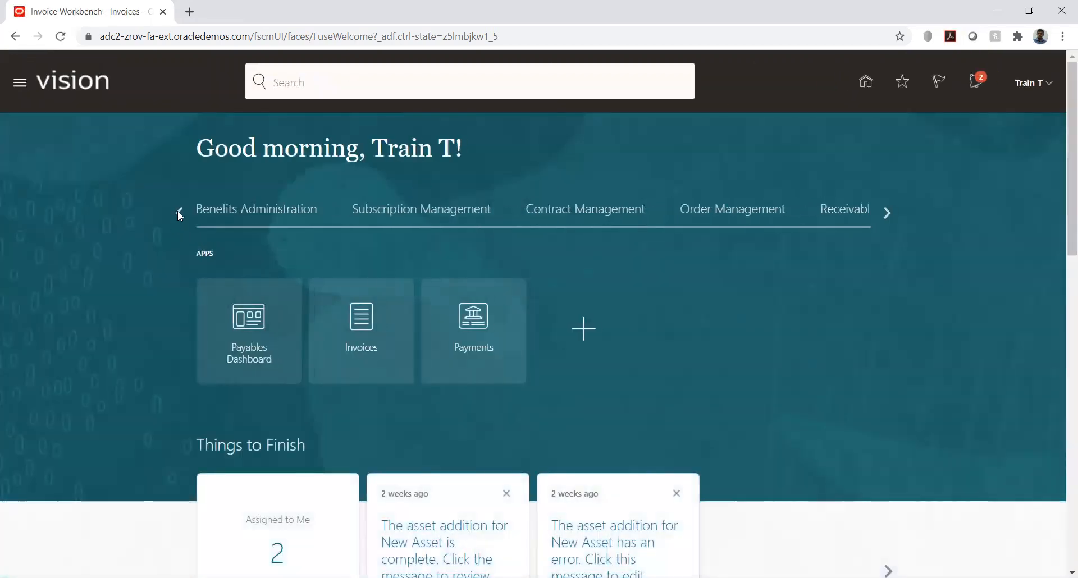
click(178, 213)
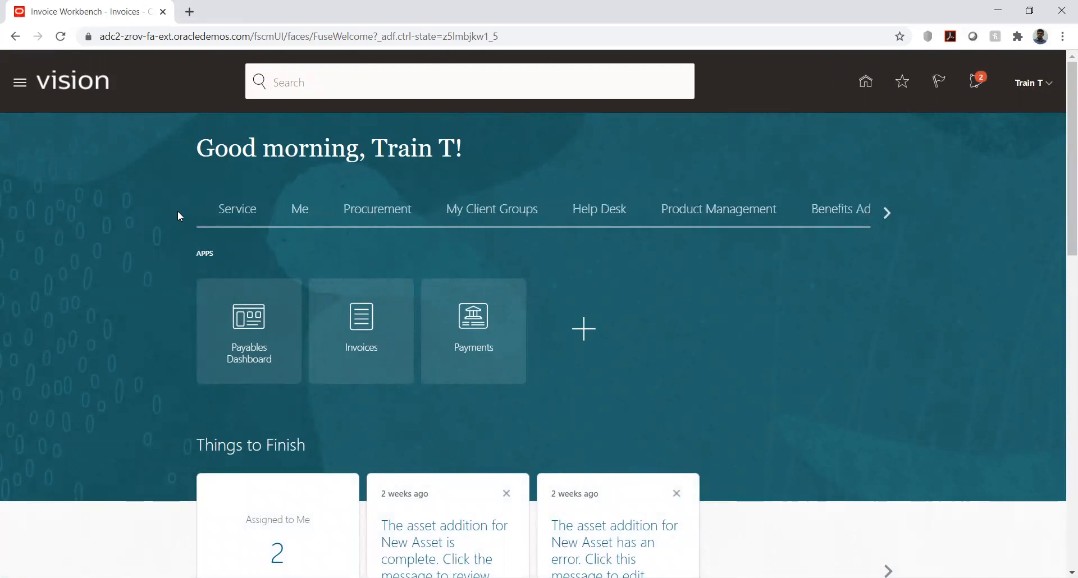
click(397, 214)
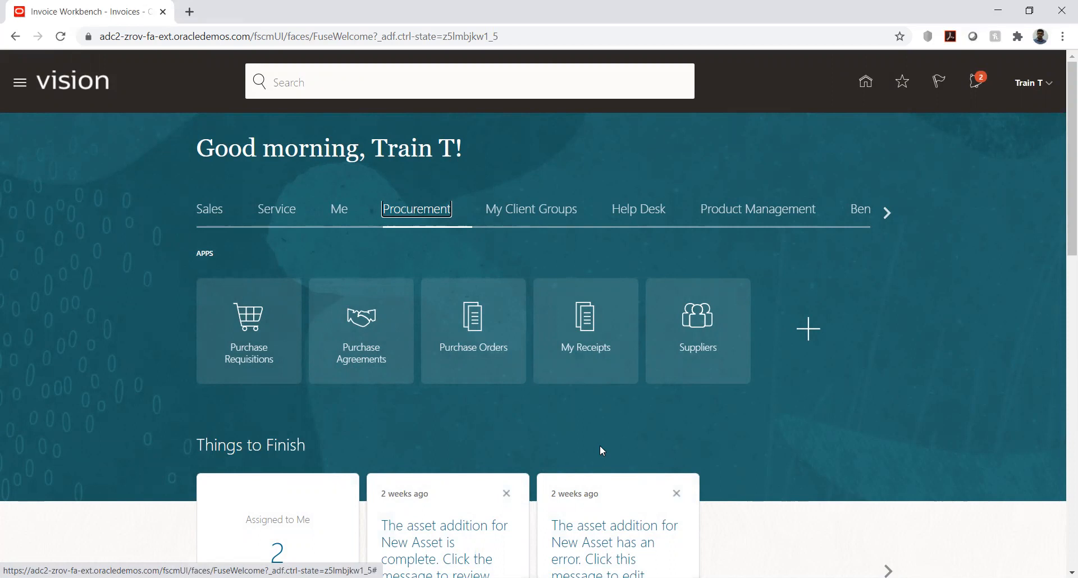
click(706, 323)
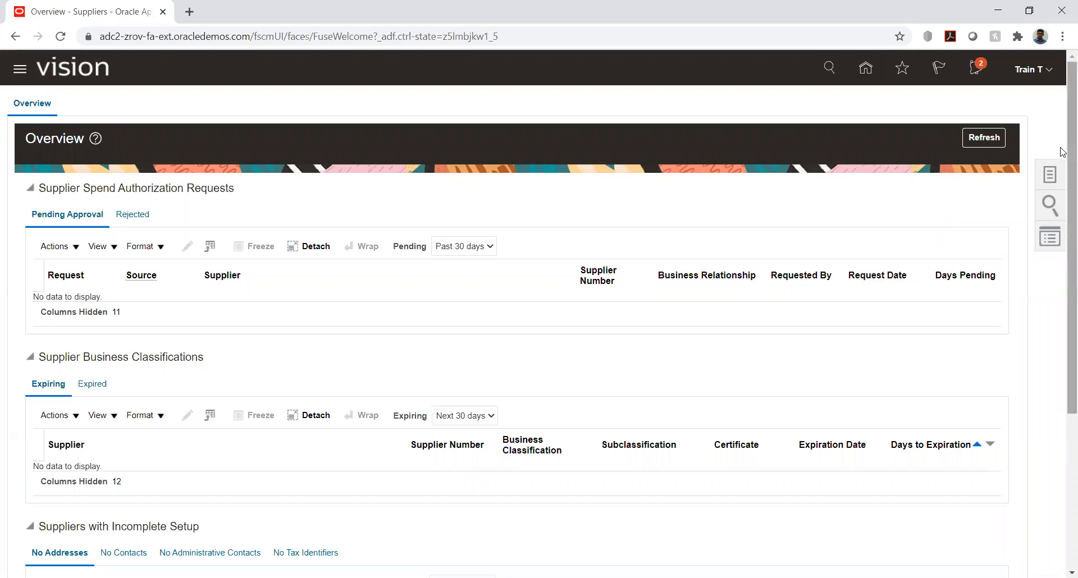
Show supplier tasks such as Manage Suppliers, Create Supplier, Import Suppliers and Merge Suppliers.
click(1047, 178)
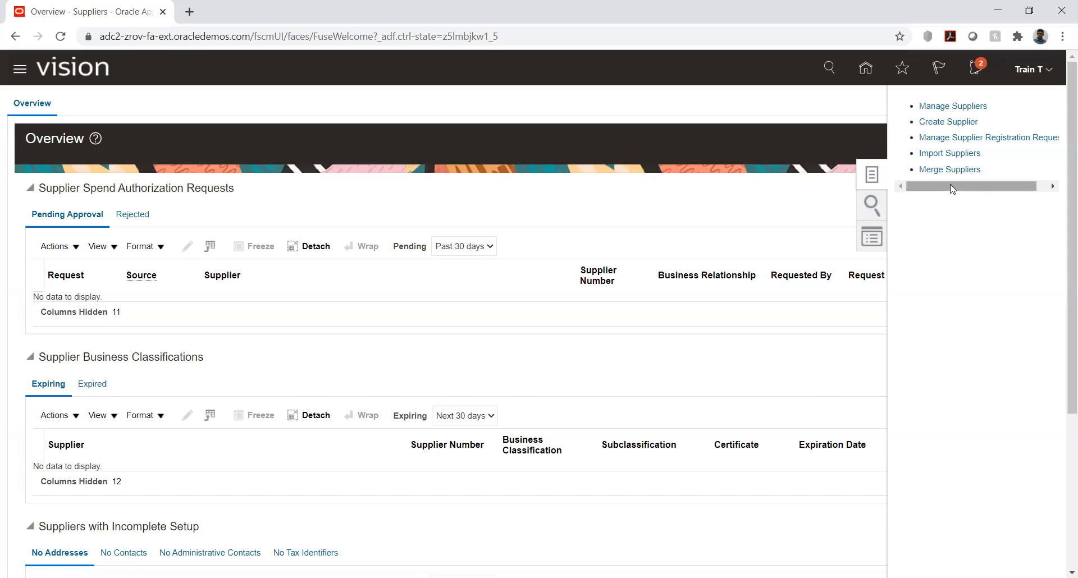
mouse_move(950, 187)
mouse_down()
mouse_move(967, 197)
mouse_move(931, 181)
mouse_up()
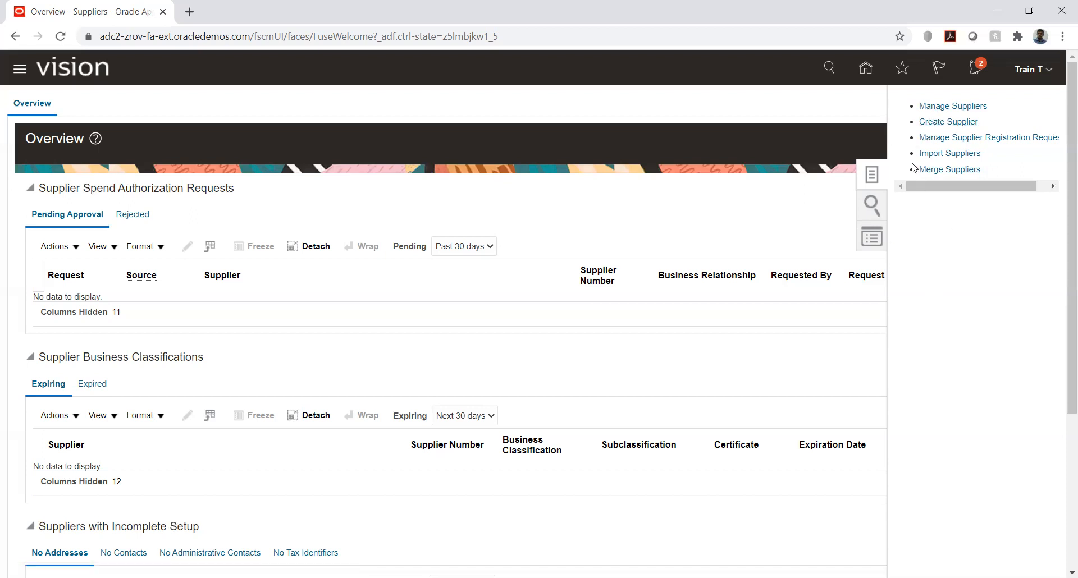
Create supplier 'TATA VENDOR NEW' as Spend Authorized with Corporation tax organization type.
click(936, 121)
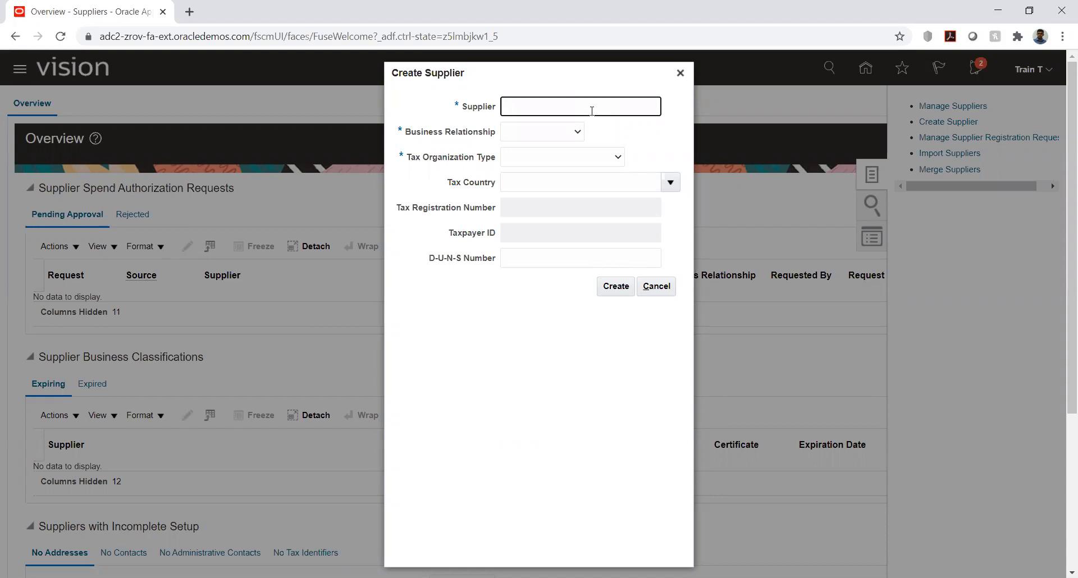
text(TATA VENDOR NEW)
click(550, 134)
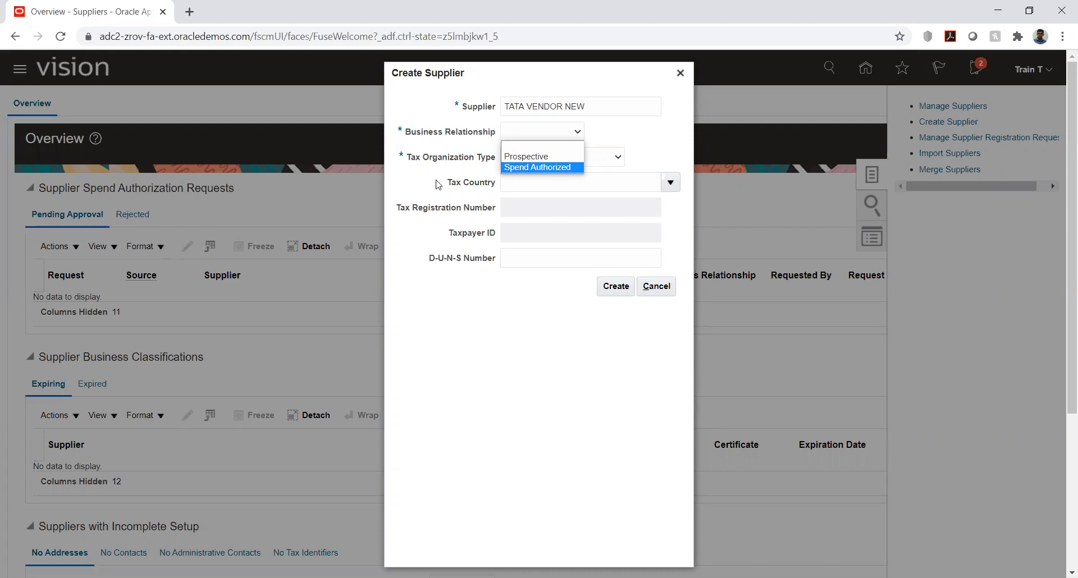
click(524, 167)
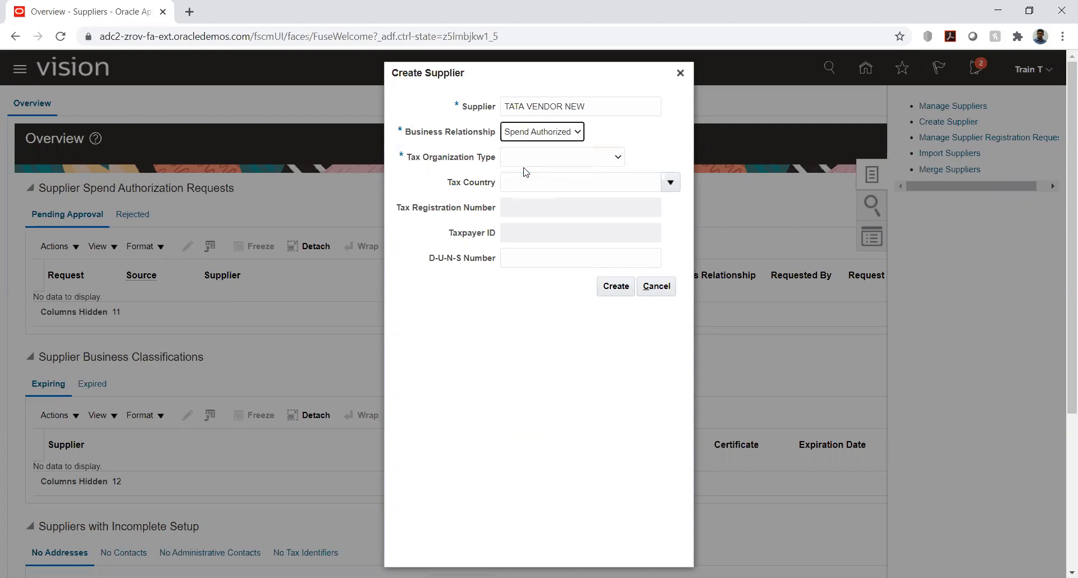
click(562, 158)
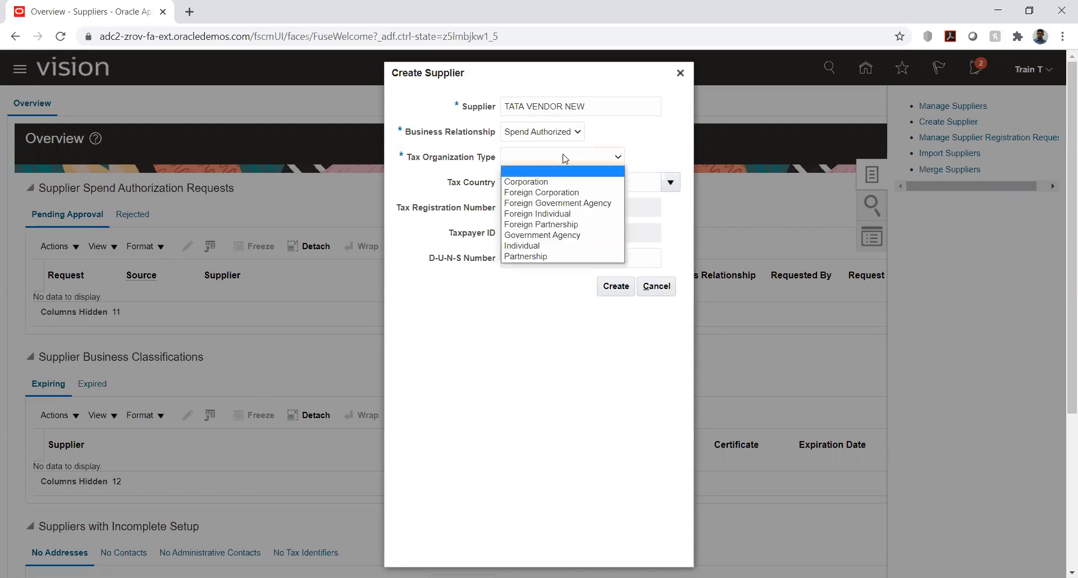
click(554, 182)
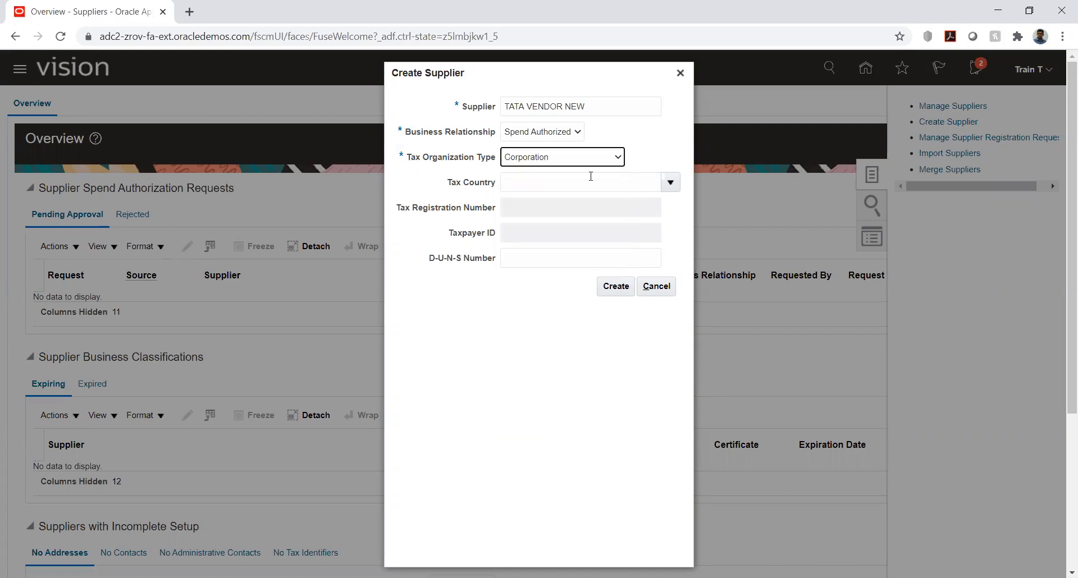
click(617, 287)
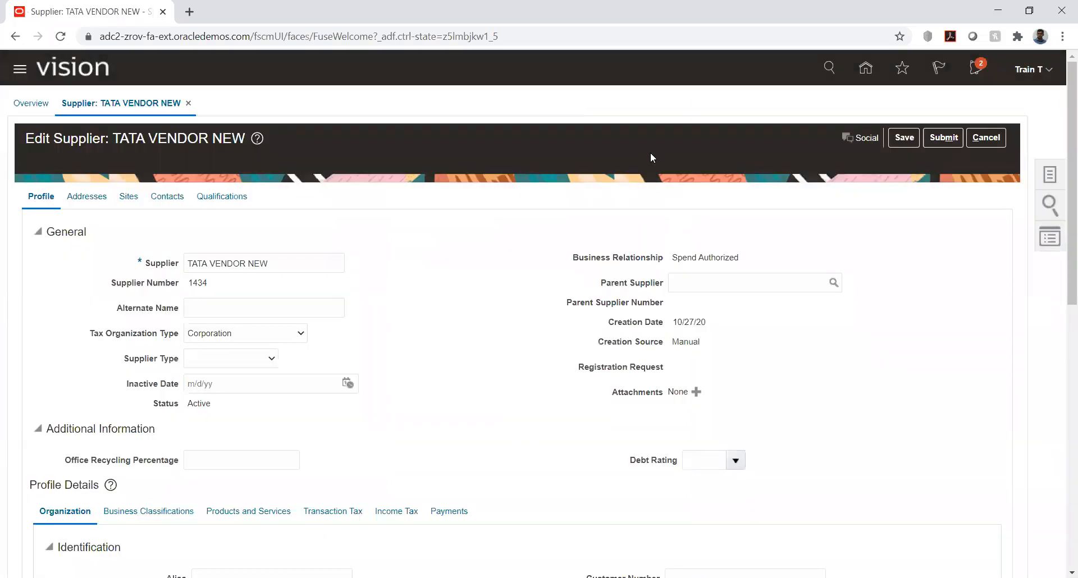
scroll(387, 348, down, 3)
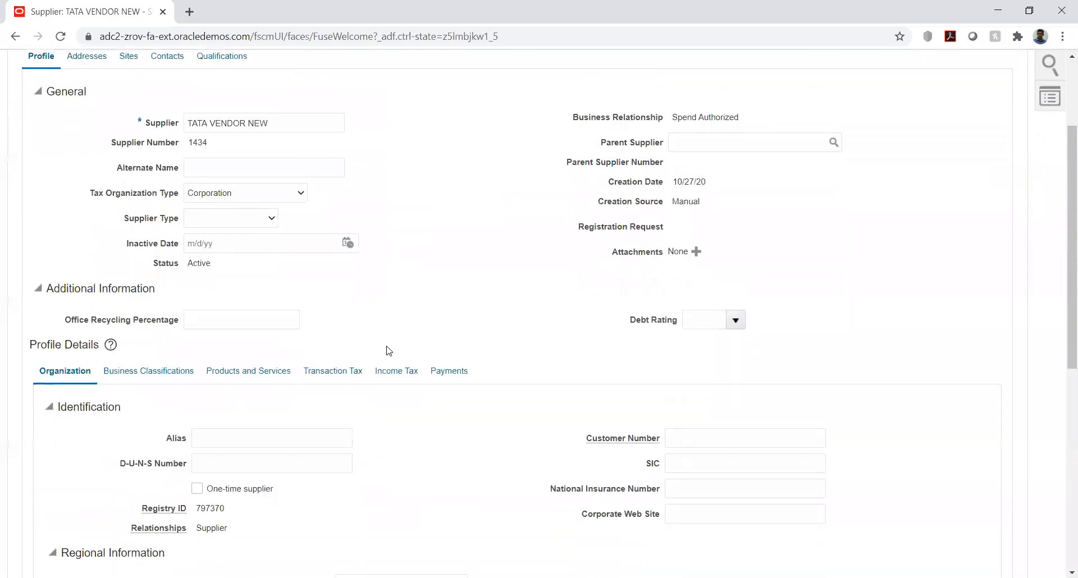
click(220, 224)
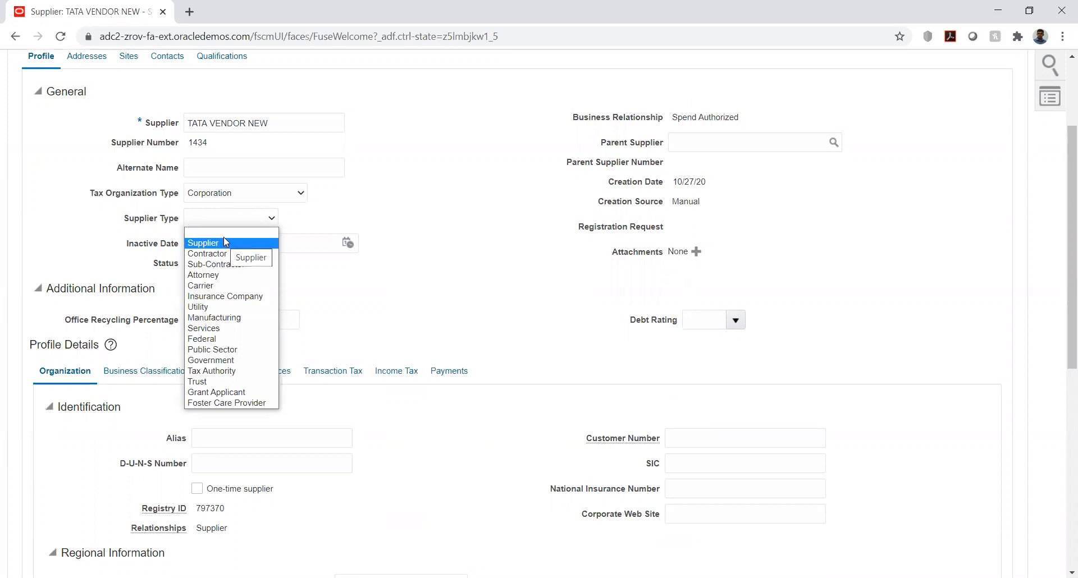
click(225, 243)
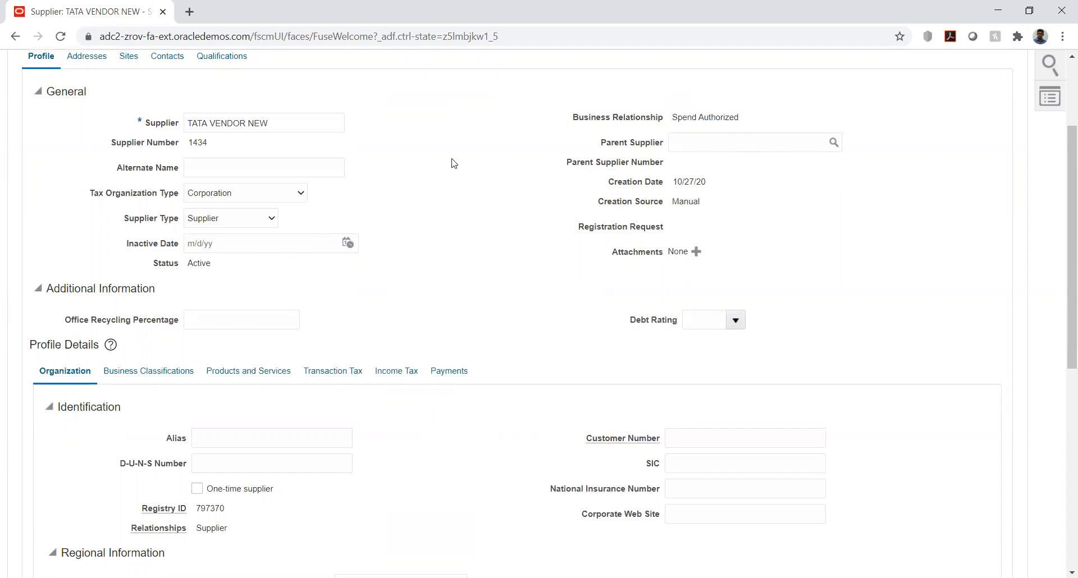
scroll(313, 295, down, 2)
scroll(313, 295, up, 4)
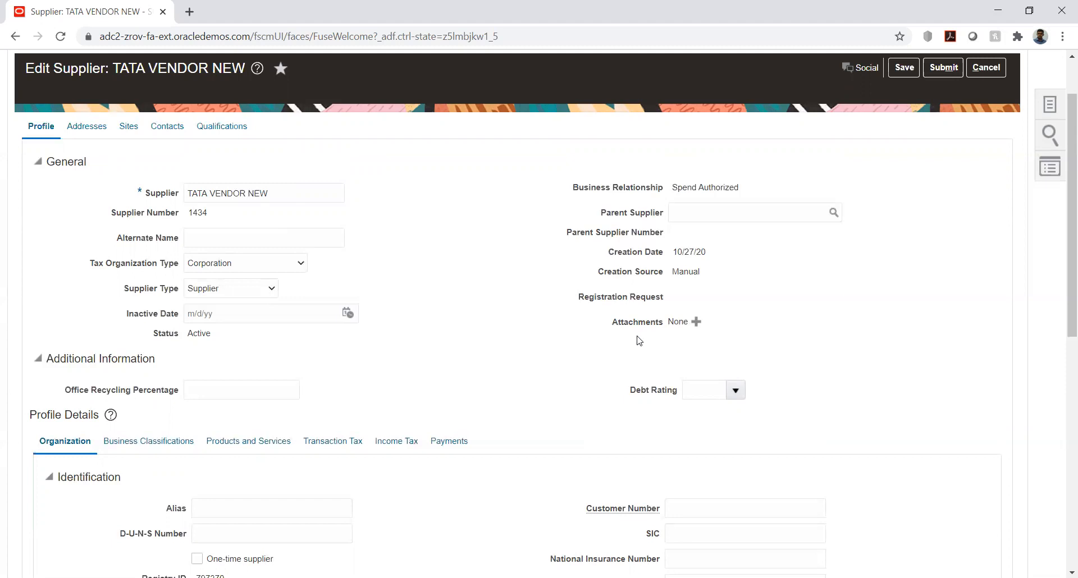
click(696, 322)
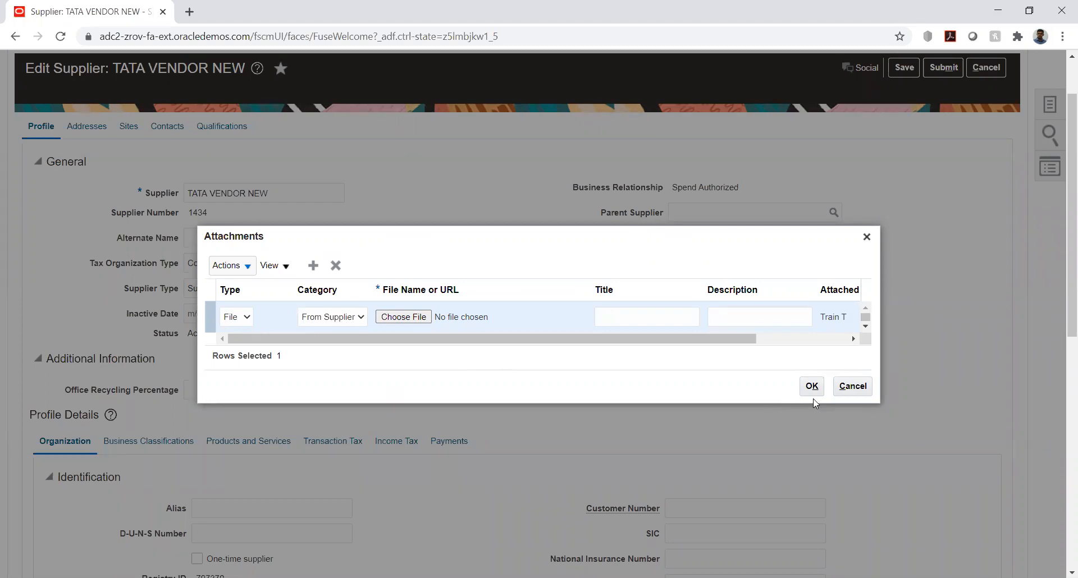
click(853, 386)
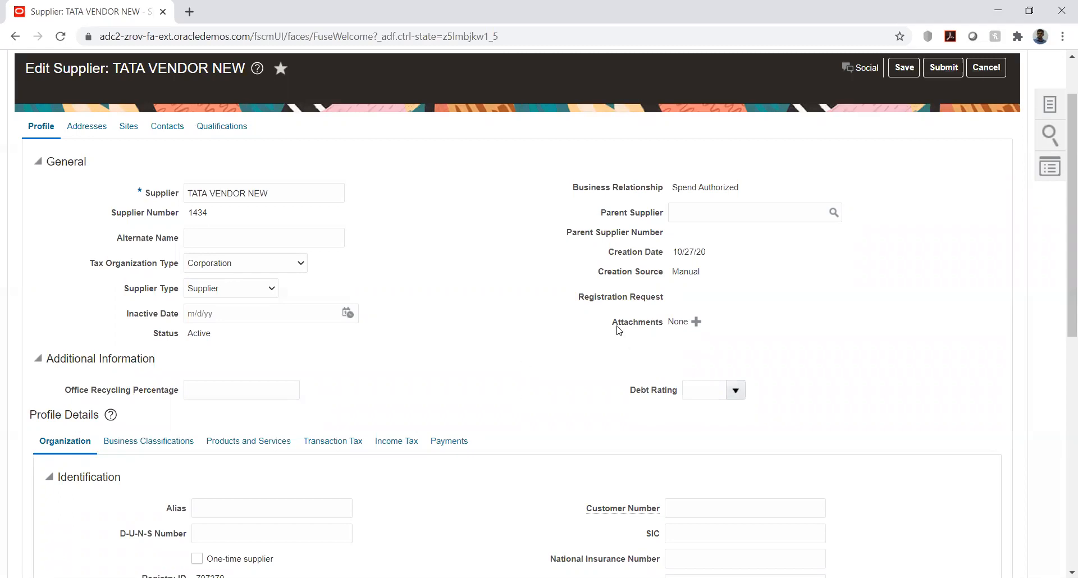
drag(613, 326, 651, 331)
click(594, 370)
scroll(443, 265, down, 1)
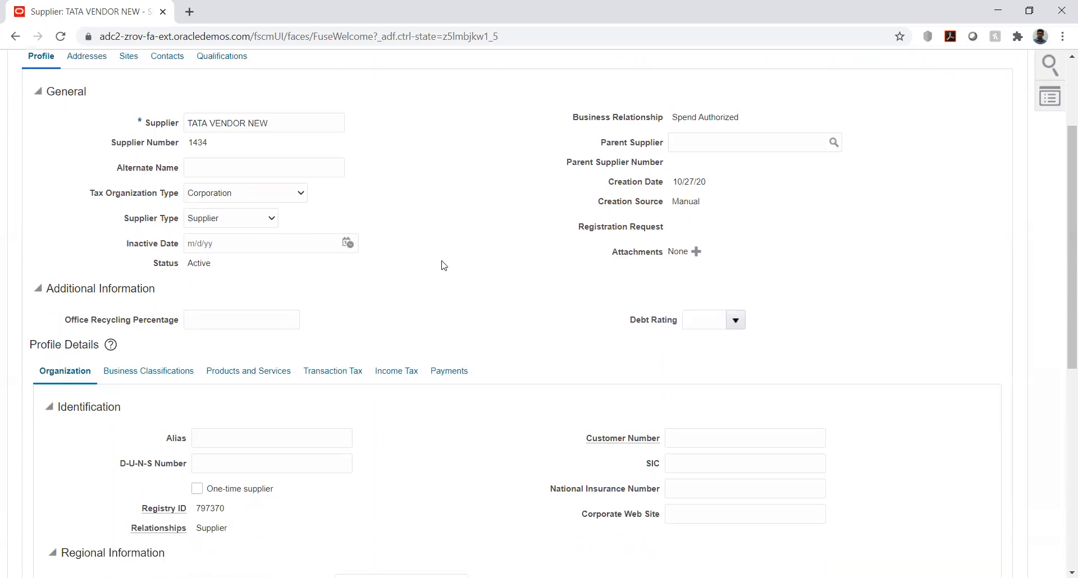
scroll(444, 265, down, 1)
scroll(443, 265, down, 1)
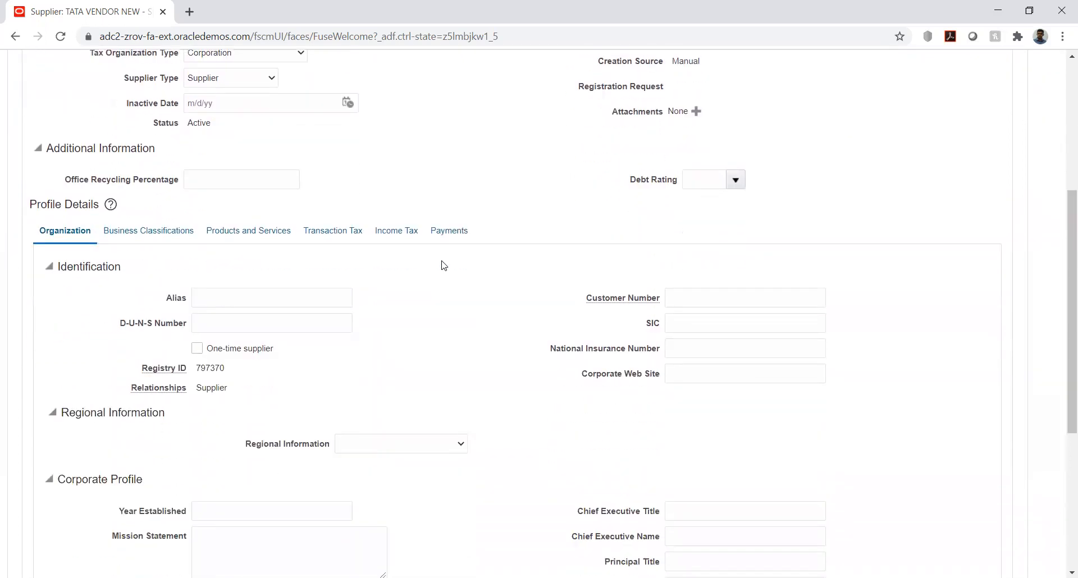
scroll(443, 265, down, 1)
scroll(443, 264, up, 2)
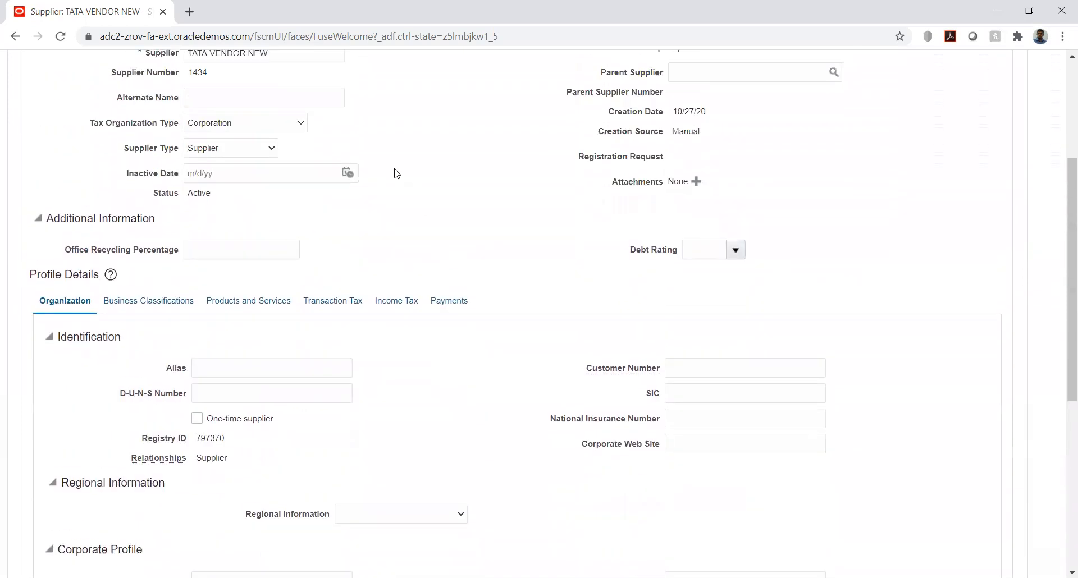
scroll(502, 223, down, 3)
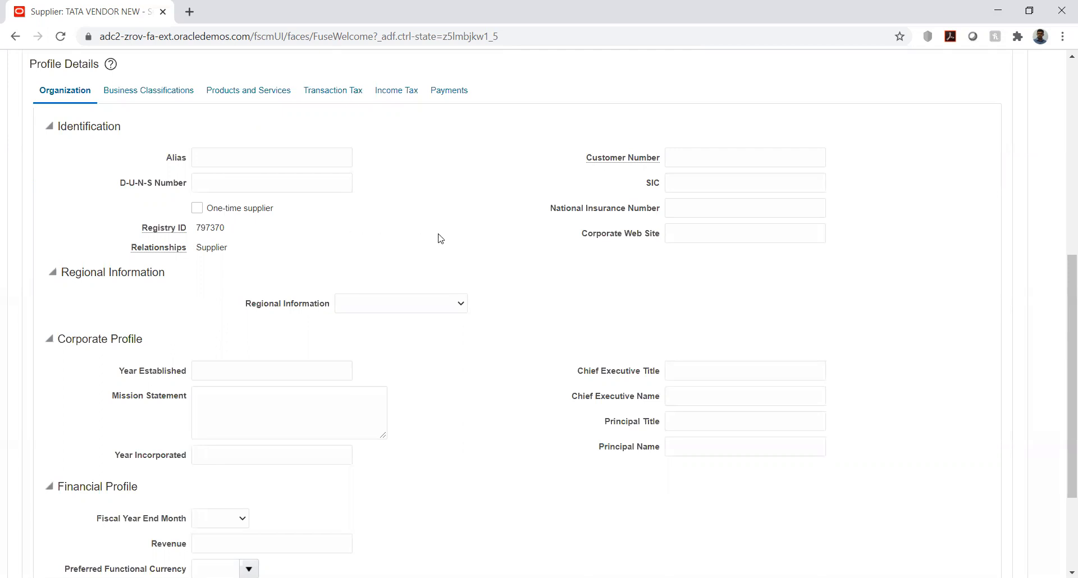
click(385, 304)
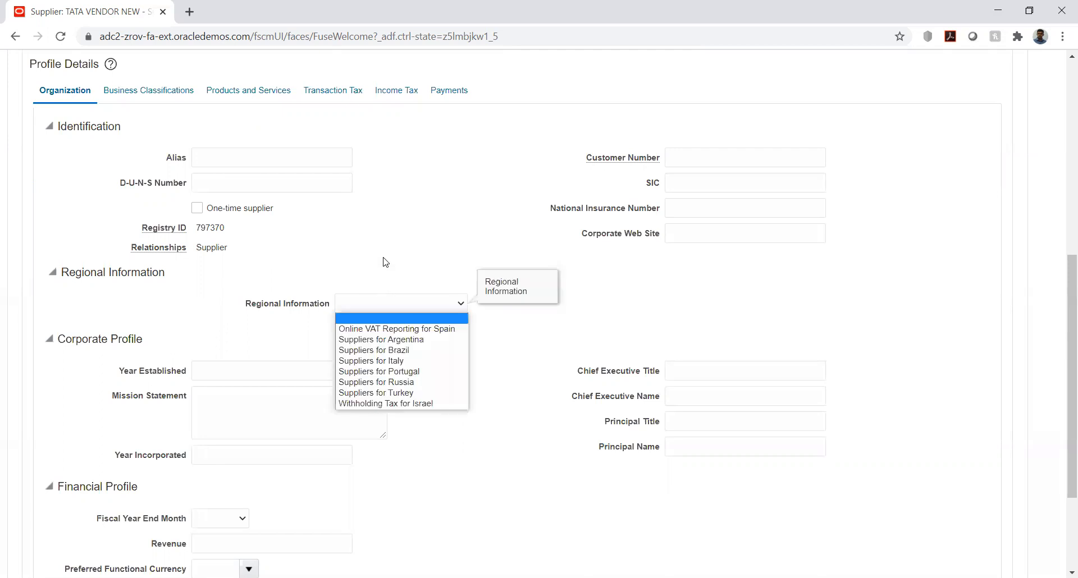
click(406, 237)
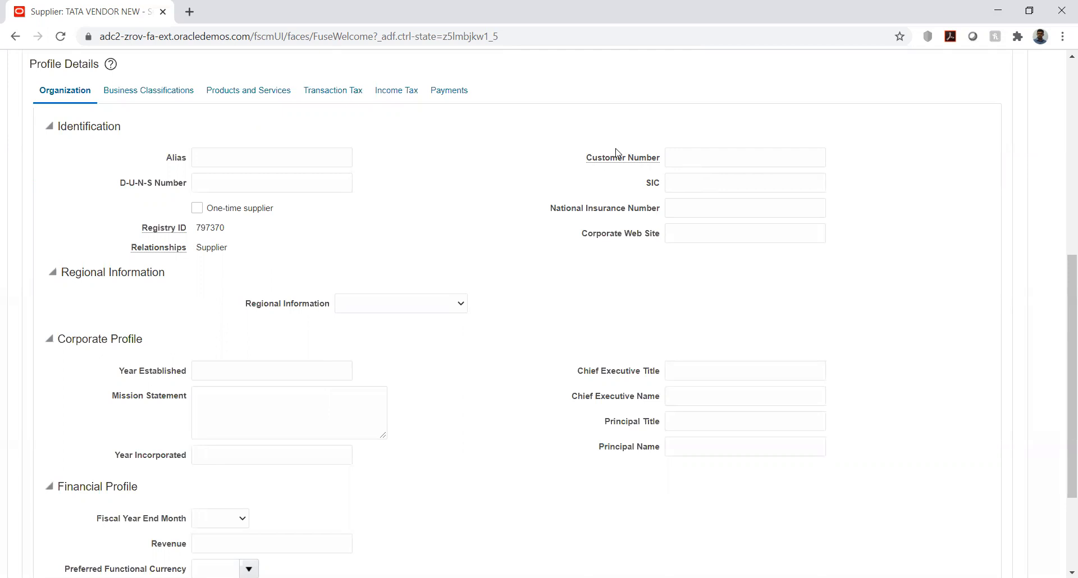
drag(592, 160, 642, 162)
click(642, 163)
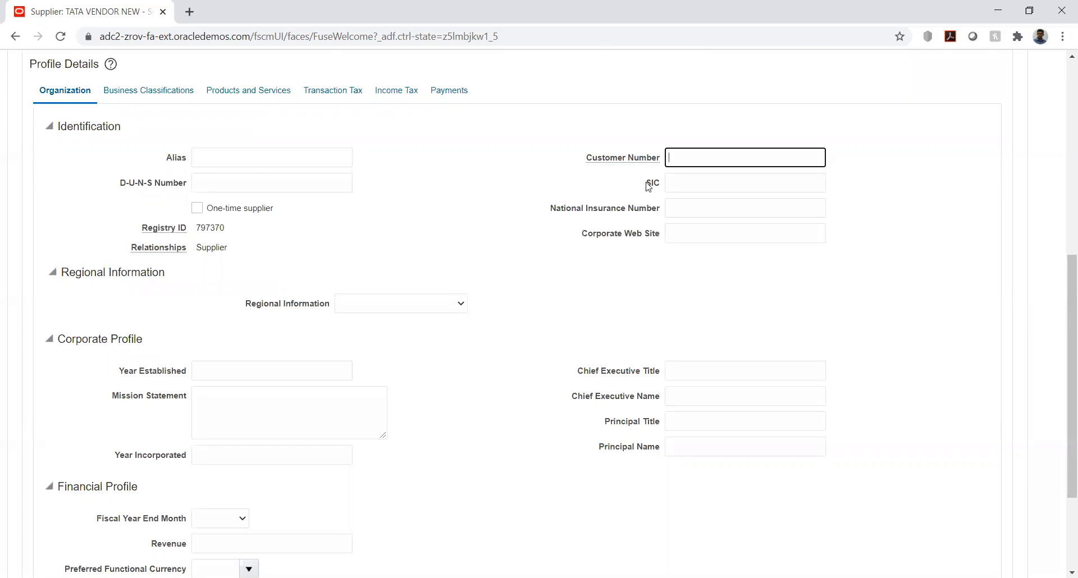
drag(557, 212, 616, 214)
drag(646, 211, 662, 210)
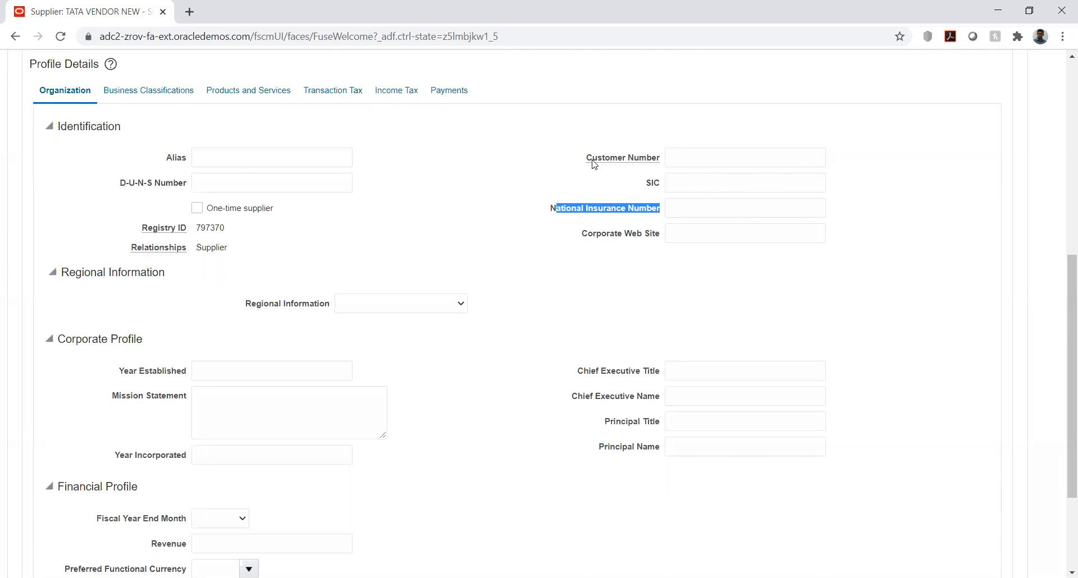
drag(587, 158, 661, 160)
double_click(651, 183)
click(640, 206)
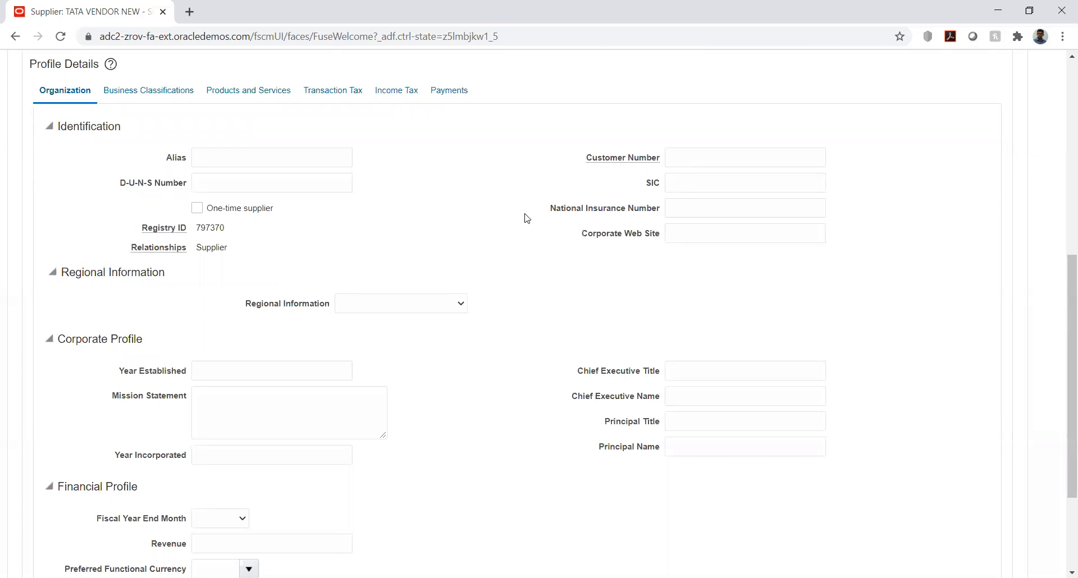
scroll(570, 274, down, 1)
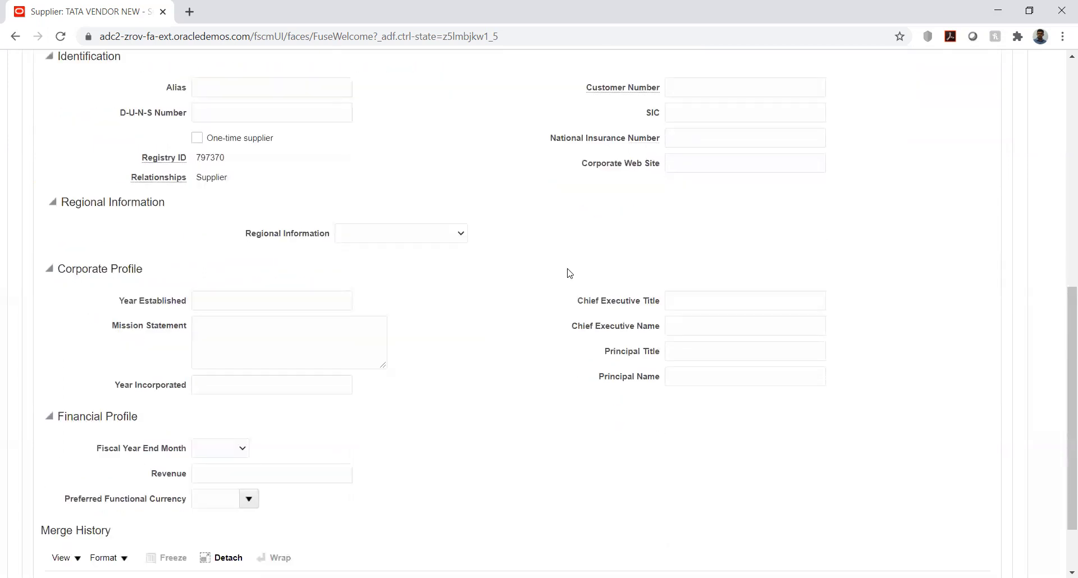
scroll(570, 274, up, 1)
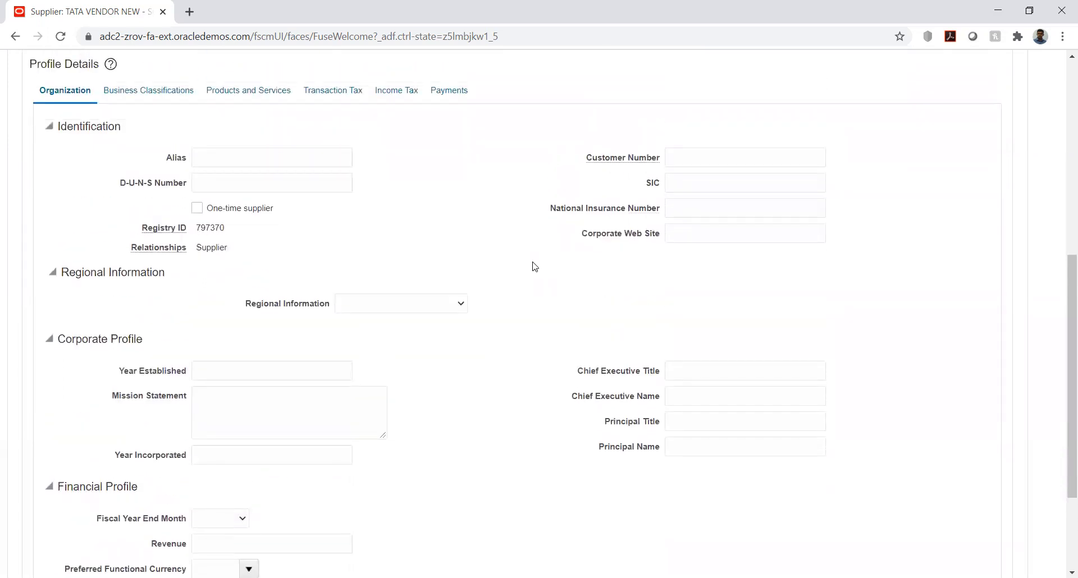
scroll(534, 267, down, 2)
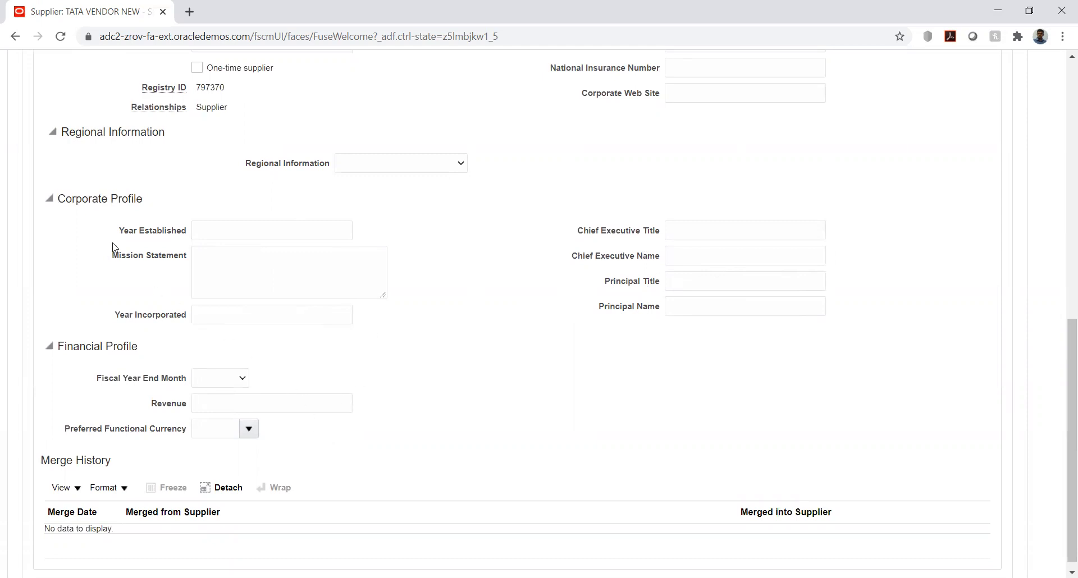
drag(121, 233, 173, 242)
click(475, 379)
scroll(534, 258, up, 5)
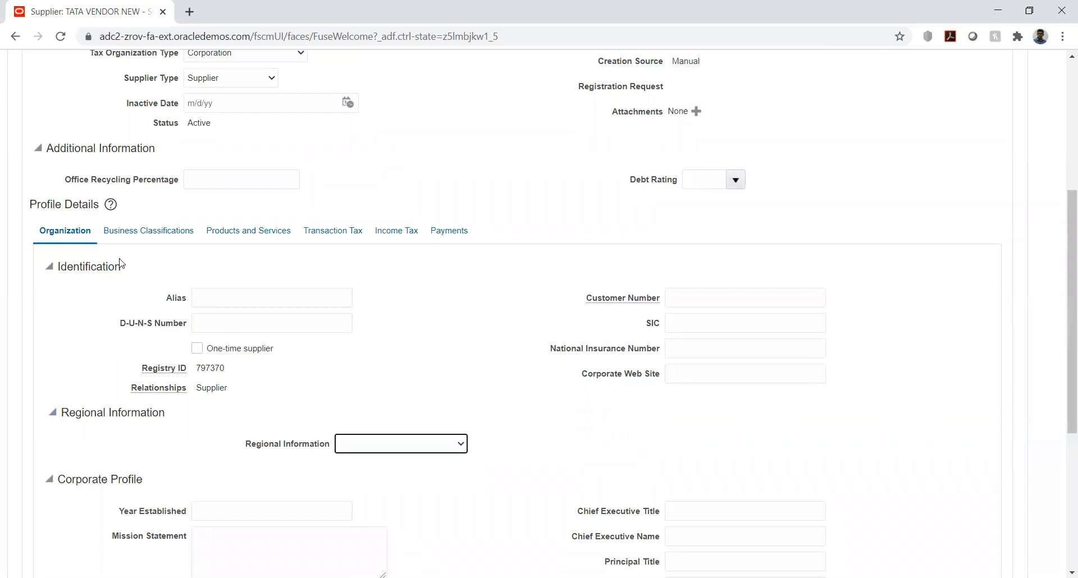
click(425, 275)
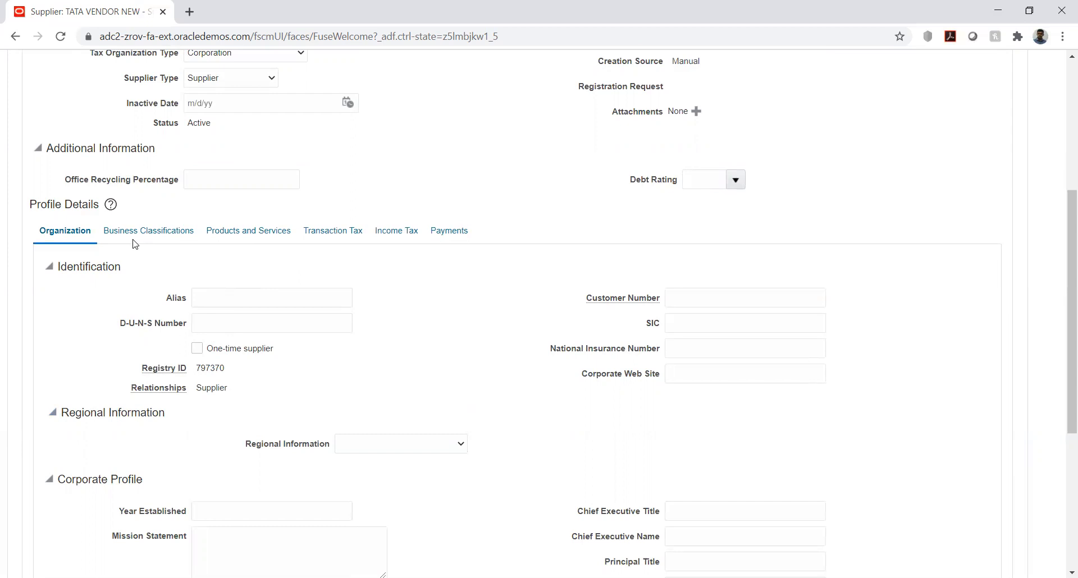
click(735, 179)
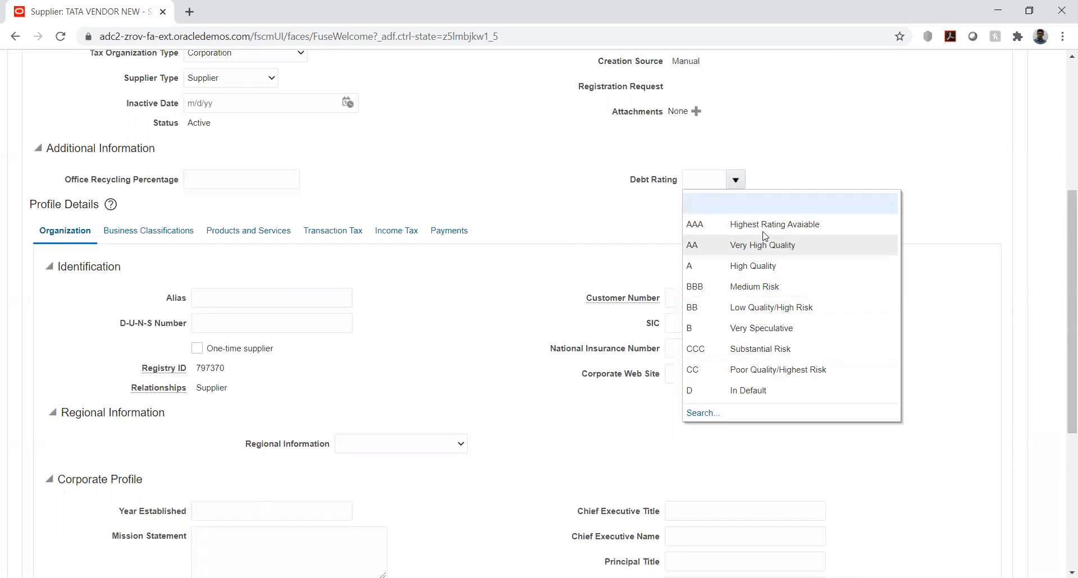
click(611, 213)
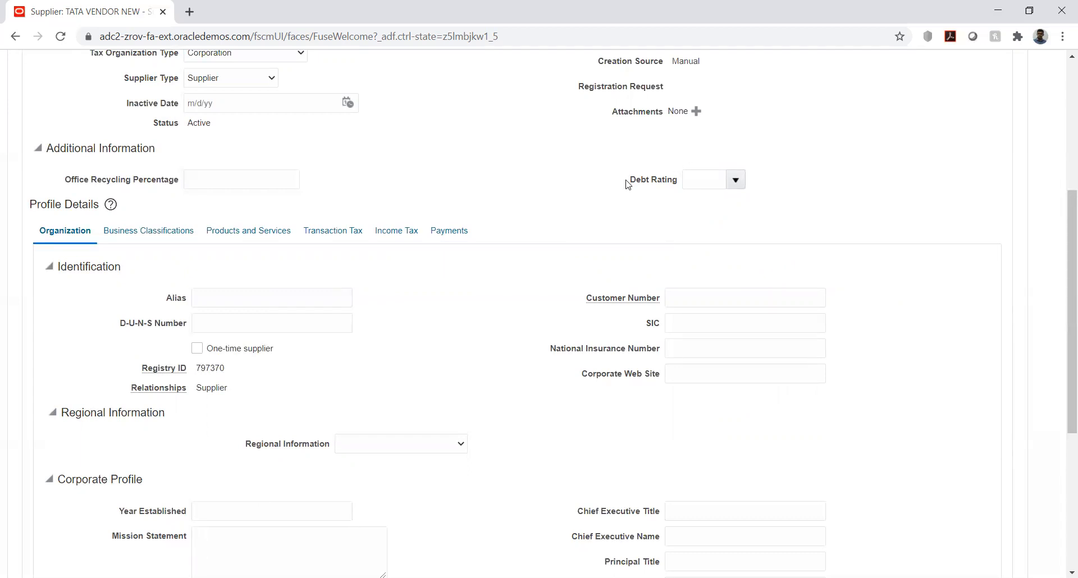
drag(632, 180, 676, 179)
click(626, 218)
drag(631, 180, 677, 184)
click(610, 201)
Scroll the supplier's Organization profile down to Merge History and back up.
scroll(277, 289, down, 1)
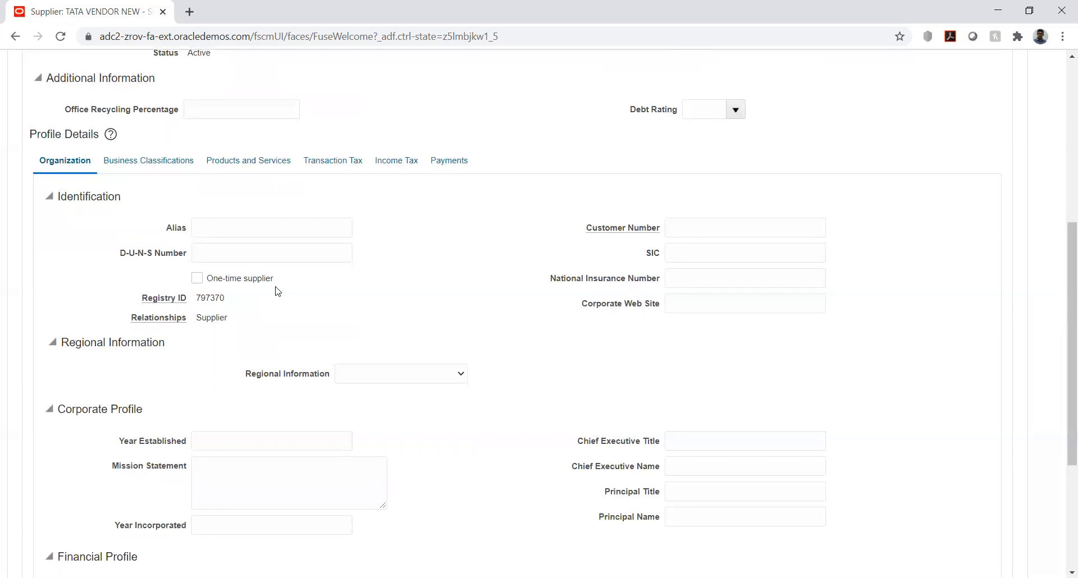
scroll(354, 286, down, 2)
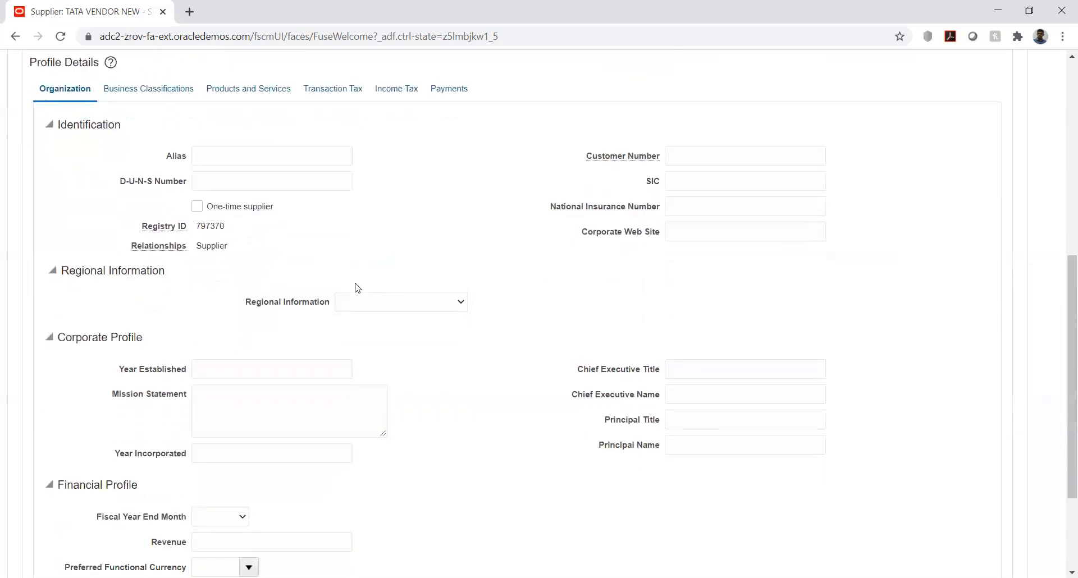
scroll(356, 288, down, 1)
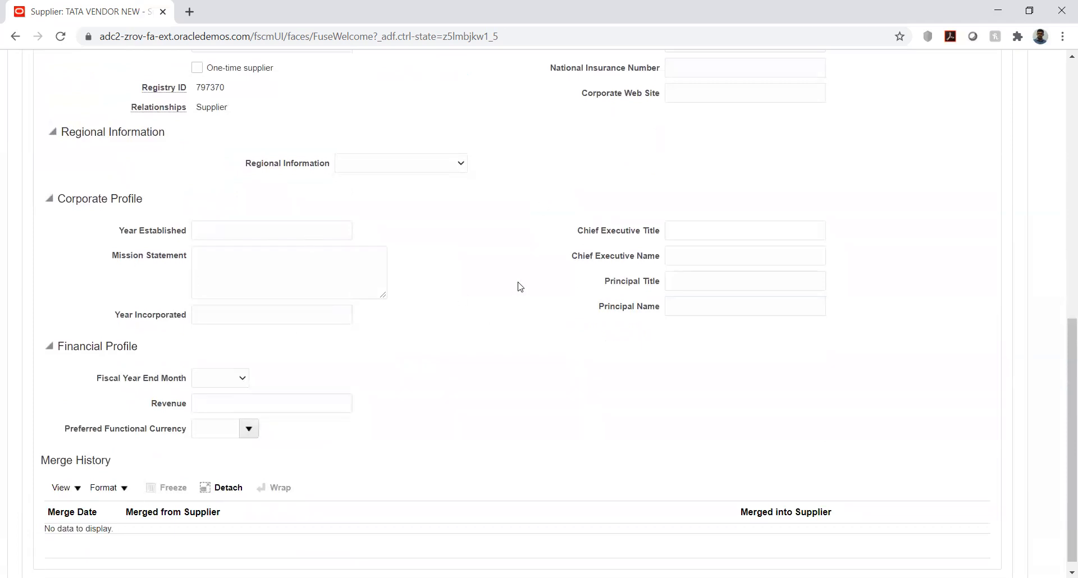
scroll(449, 356, up, 4)
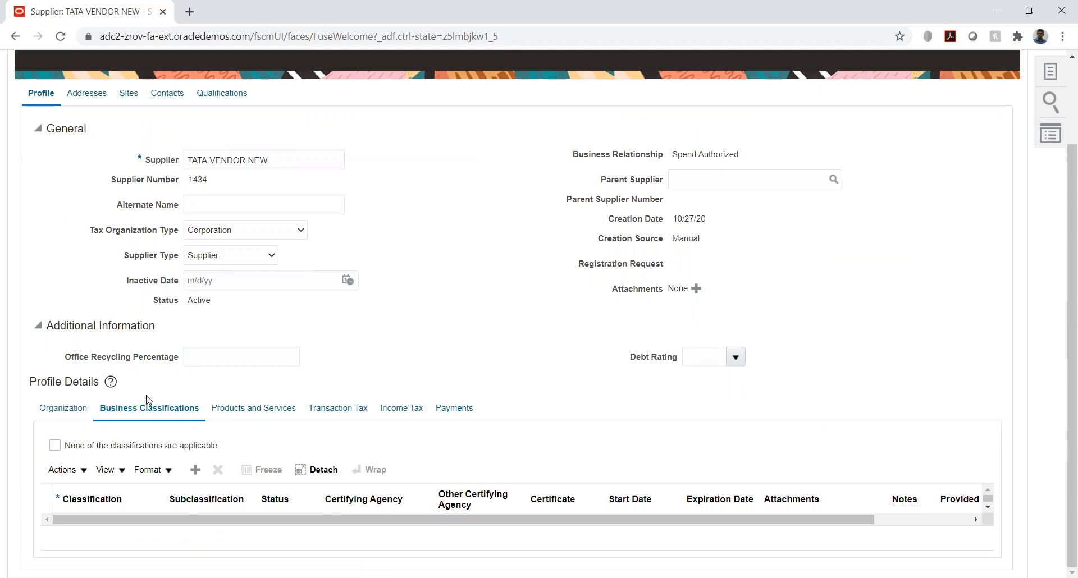
View the empty Products and Services list, then the supplier's Transaction Tax controls.
click(238, 410)
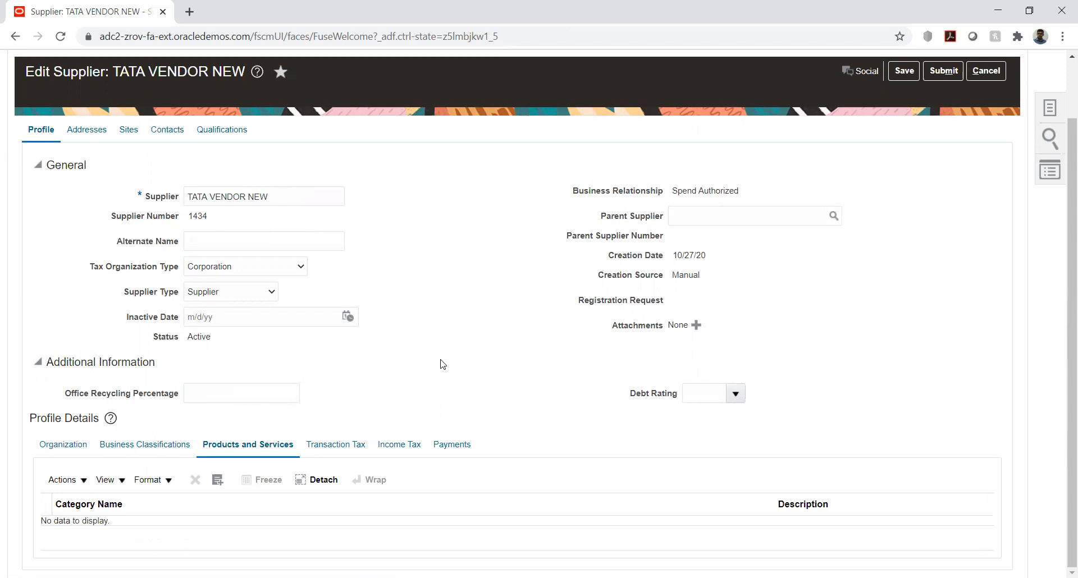
click(336, 444)
Scroll to the Transaction Tax defaults and list the available Tax Classification Codes.
scroll(479, 255, down, 3)
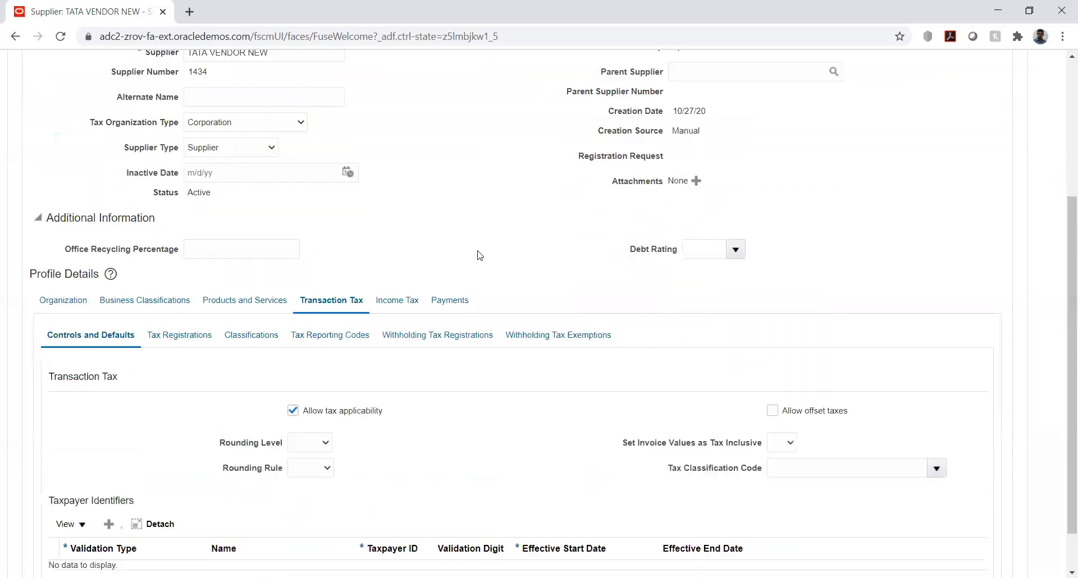
scroll(479, 255, down, 1)
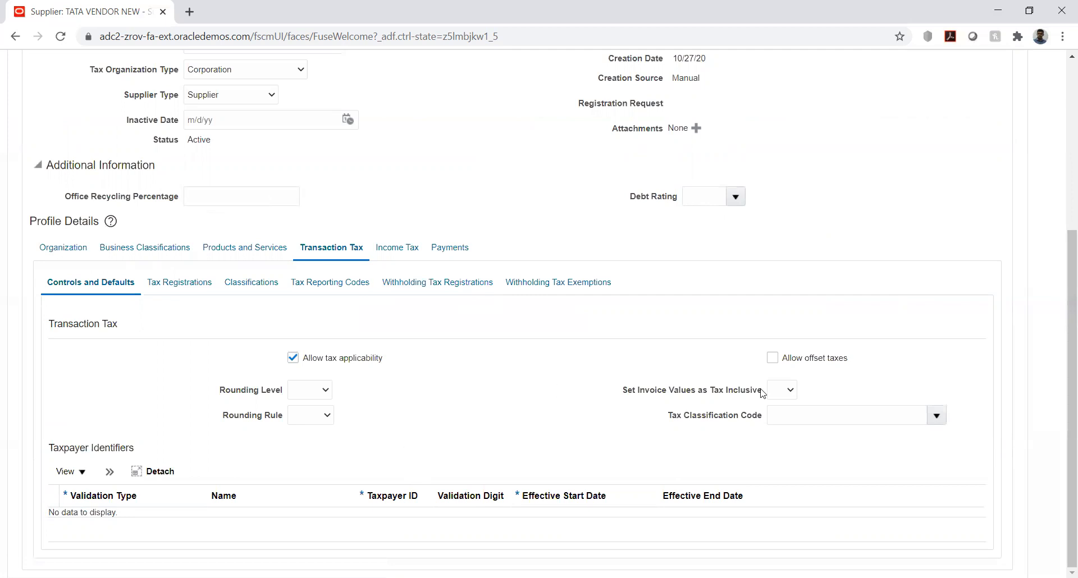
click(934, 418)
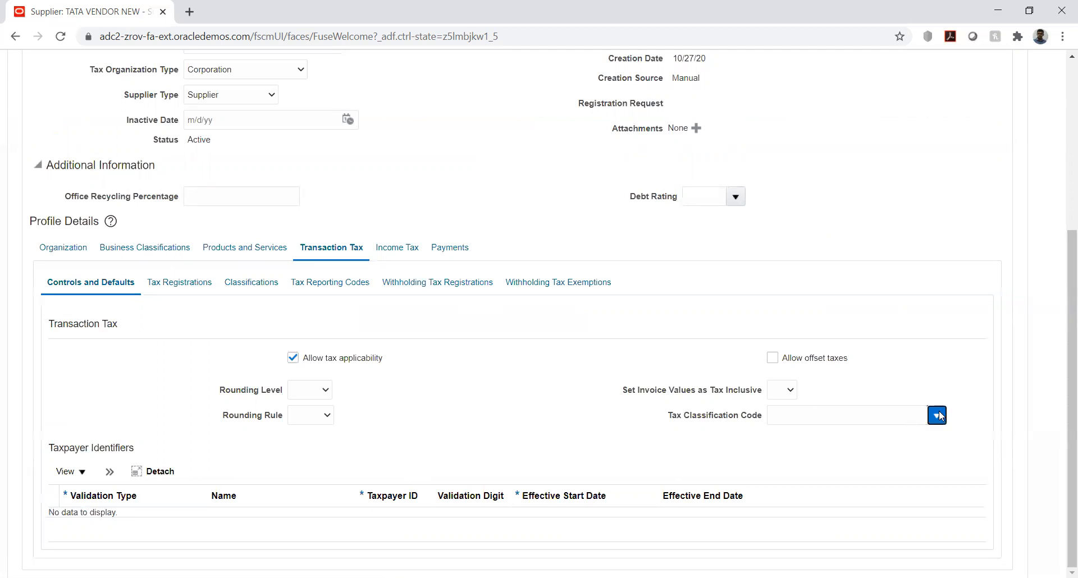
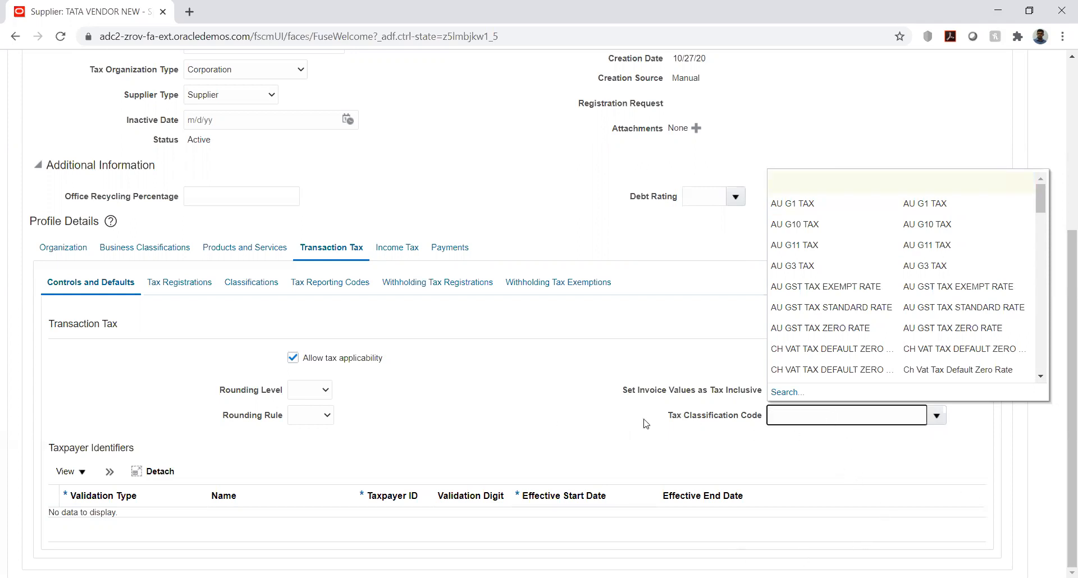
Close the Tax Classification Code list without choosing a code.
click(611, 431)
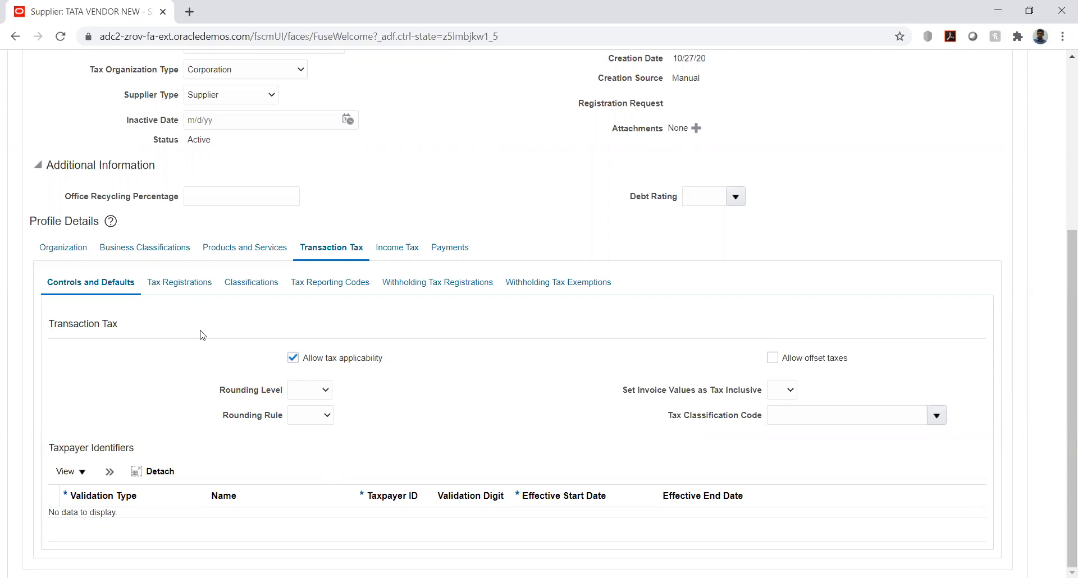
Look through the supplier's Tax Registrations and Classifications, ending on its empty Tax Reporting Codes.
click(178, 282)
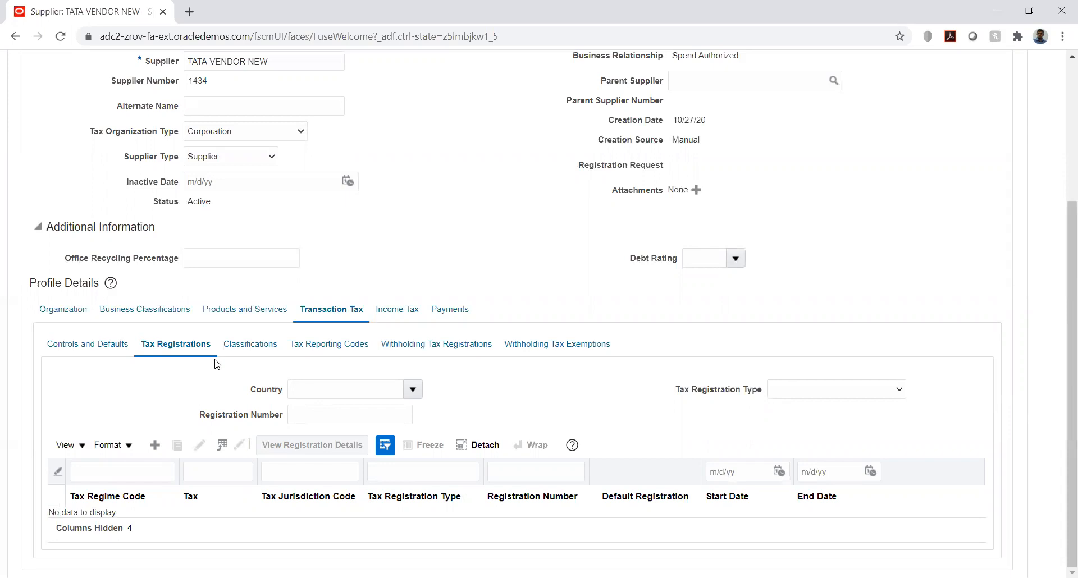
click(253, 349)
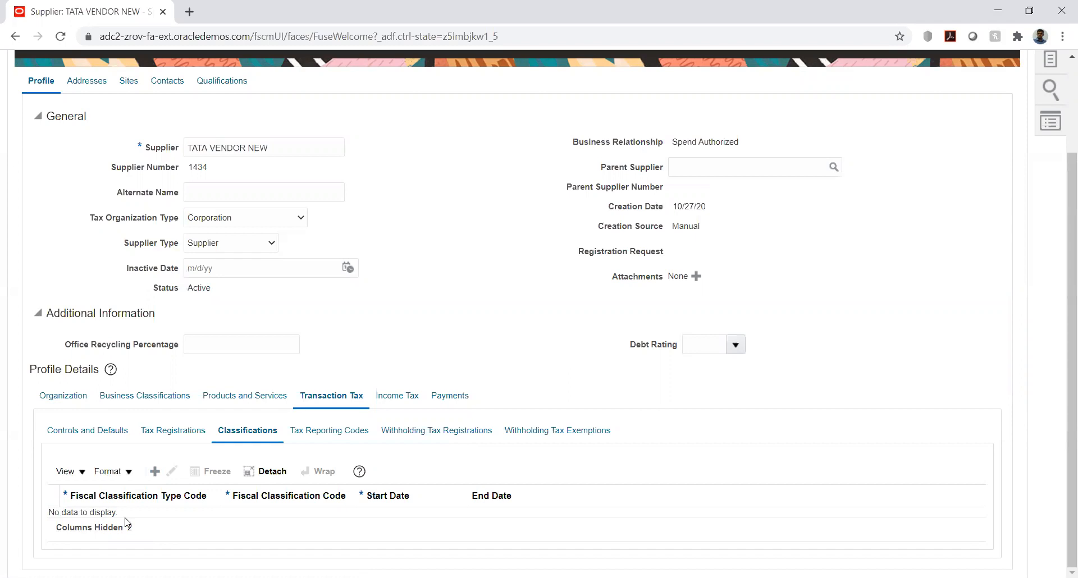
click(333, 433)
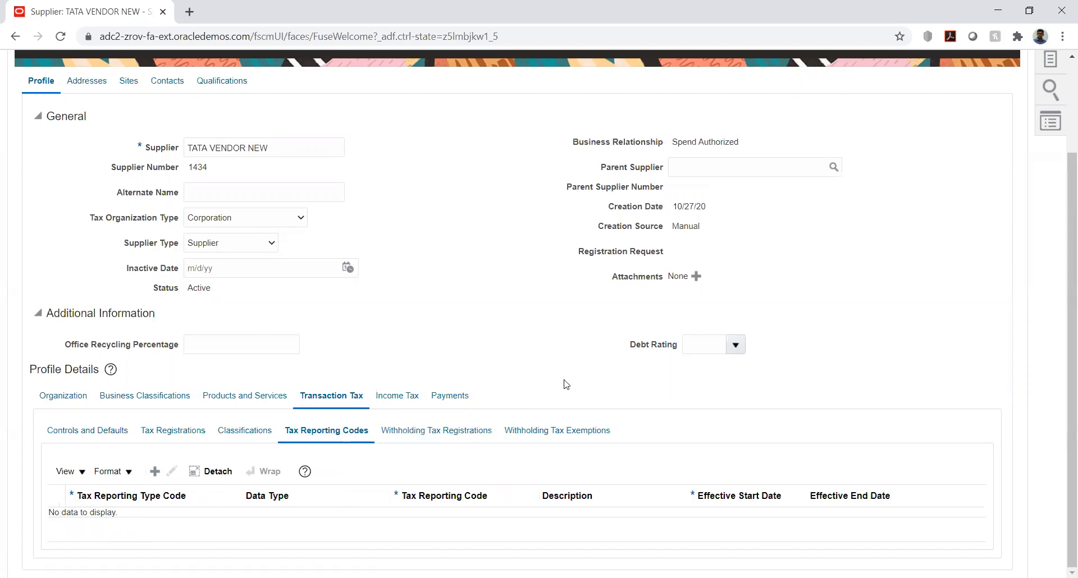
Show the Income Tax details and close the Taxpayer Country list without picking one.
click(389, 399)
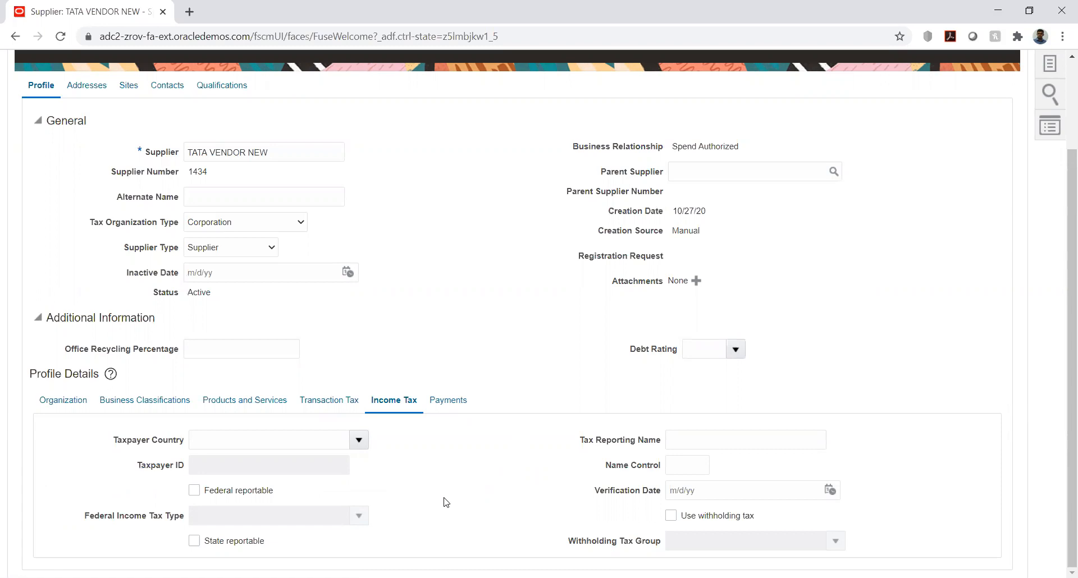
click(357, 442)
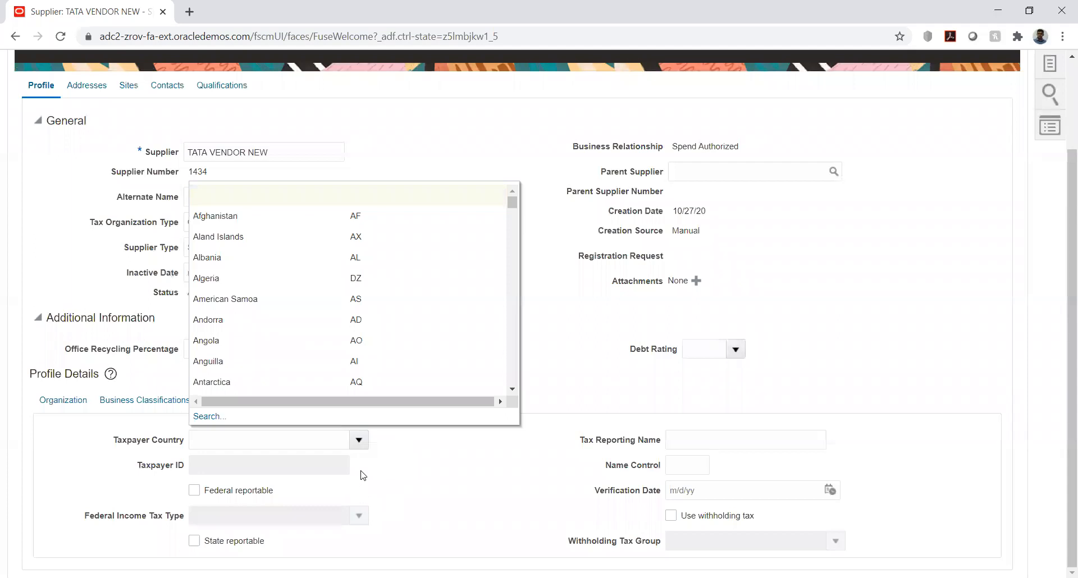
click(388, 451)
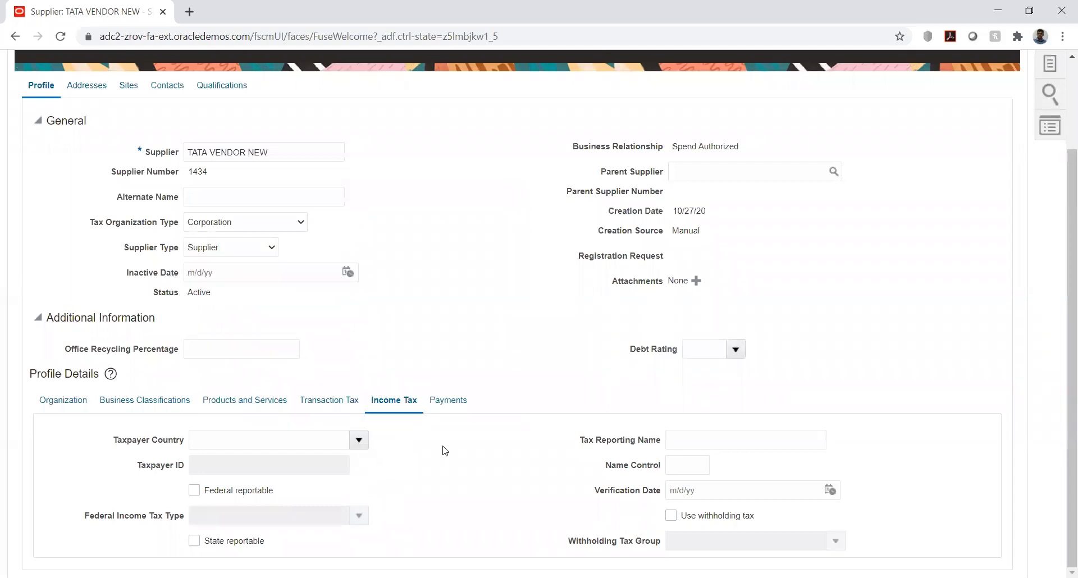
Make Check the default payment method, then view the empty Bank Accounts list.
click(443, 404)
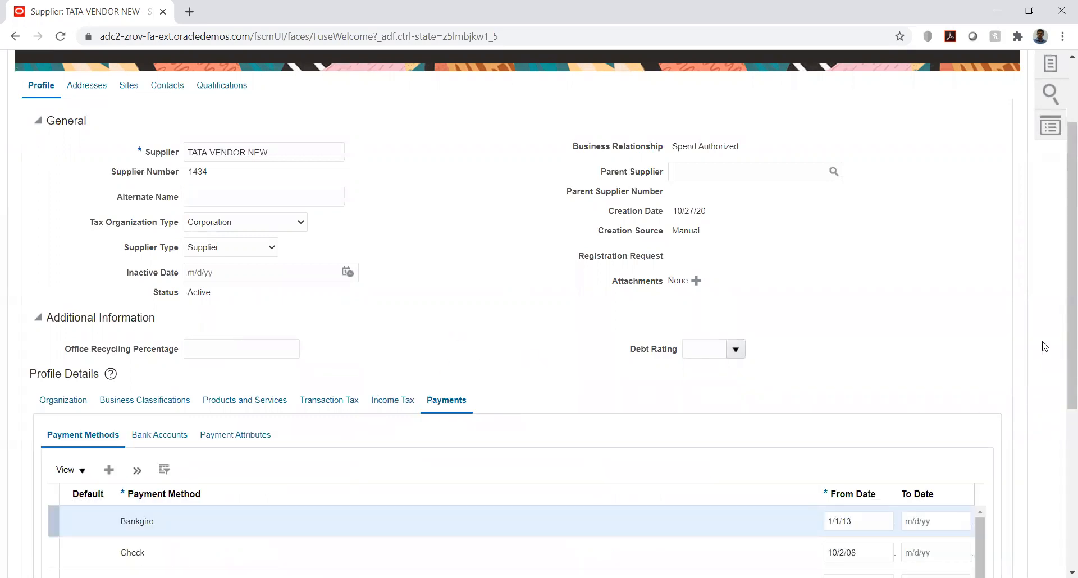
scroll(1042, 345, down, 5)
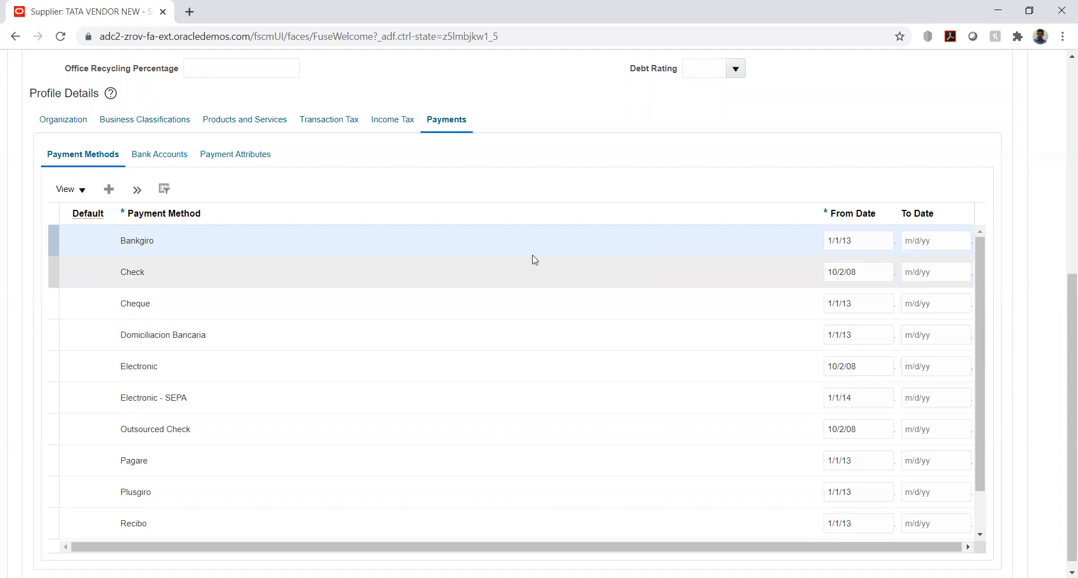
click(517, 277)
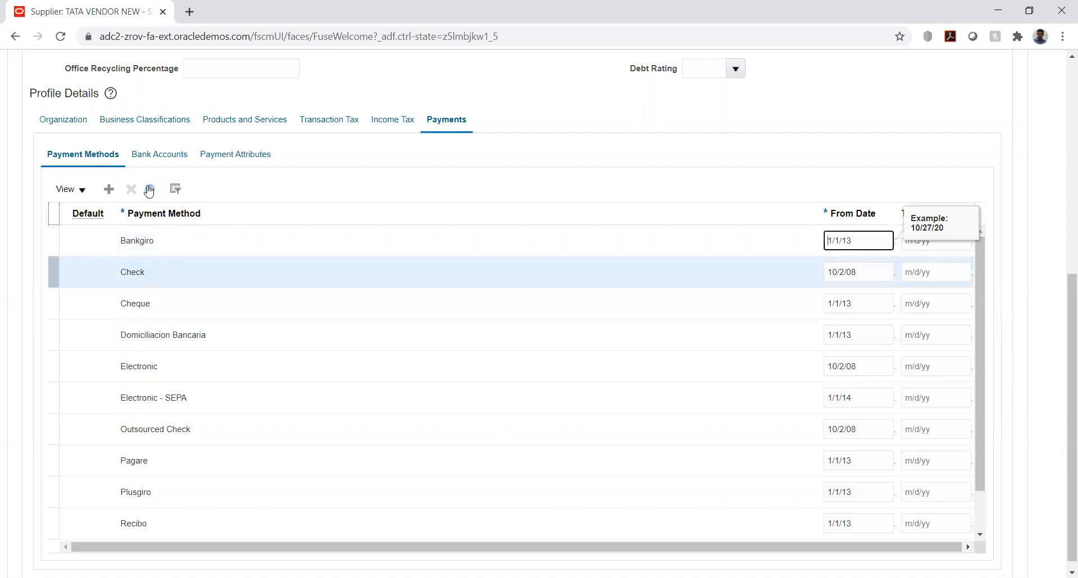
click(149, 189)
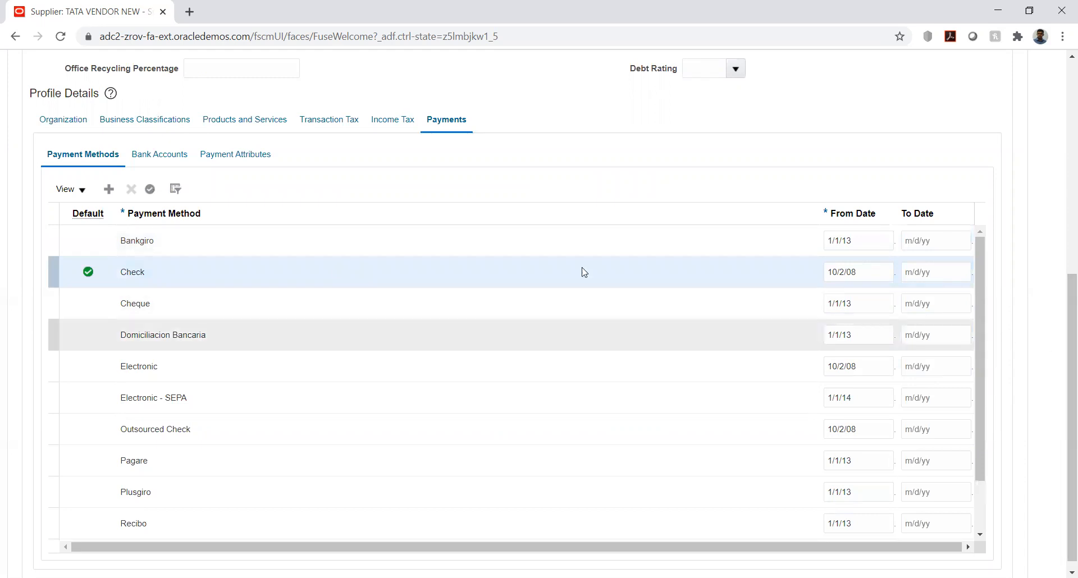
click(147, 163)
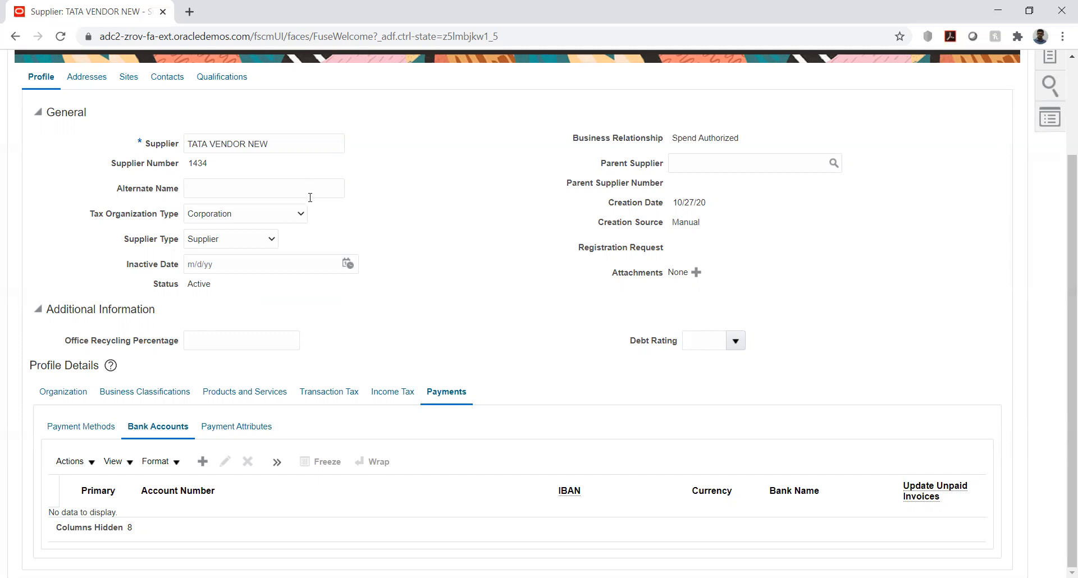
Try adding a bank account, then browse the empty Payment Delivery fields under Payment Attributes.
click(203, 463)
click(245, 428)
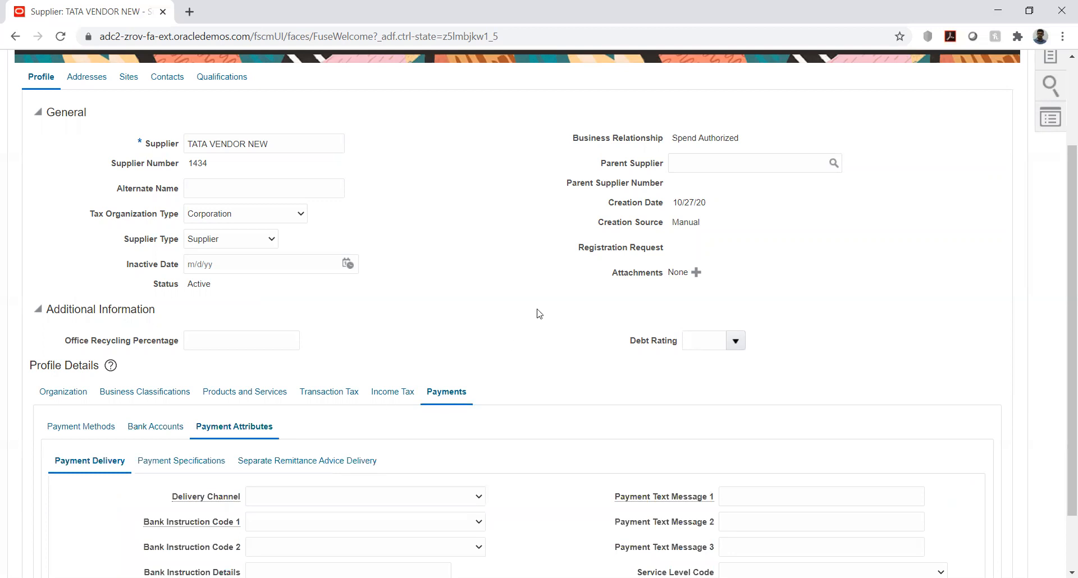
scroll(516, 295, down, 1)
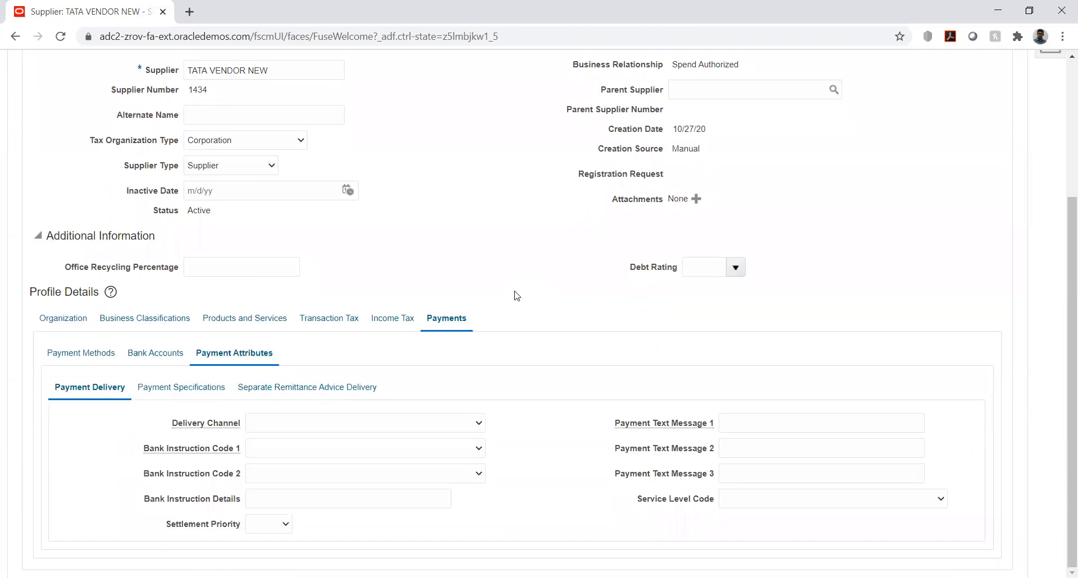
scroll(516, 295, up, 3)
scroll(516, 296, down, 3)
scroll(441, 233, up, 4)
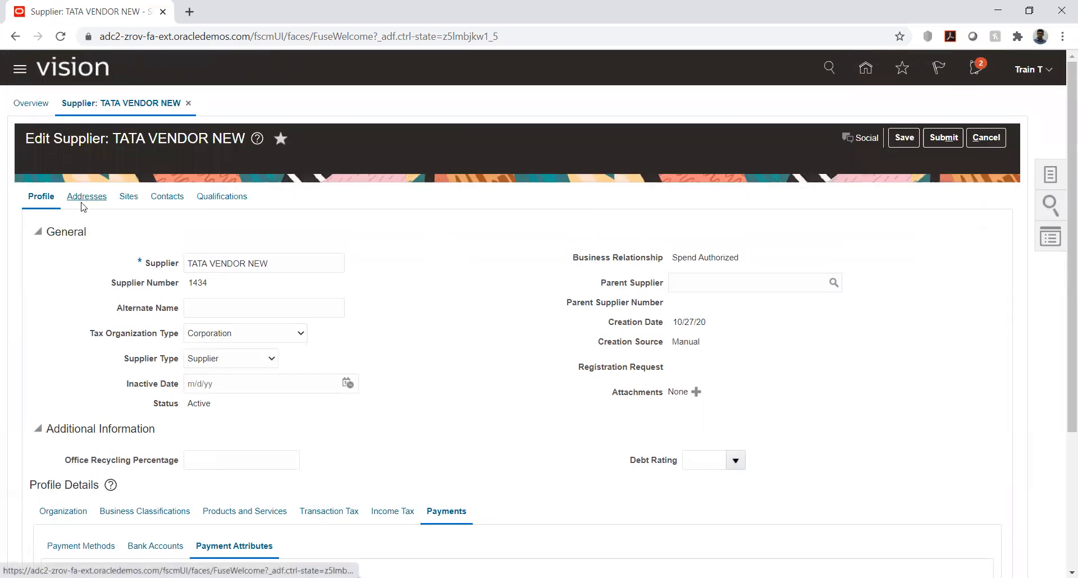
scroll(496, 324, down, 1)
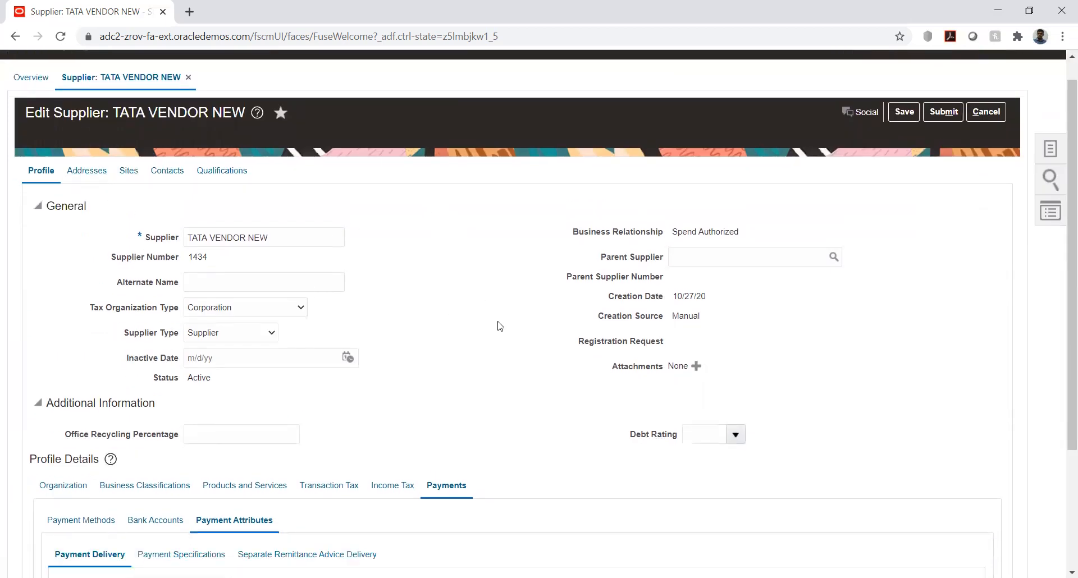
scroll(499, 326, down, 1)
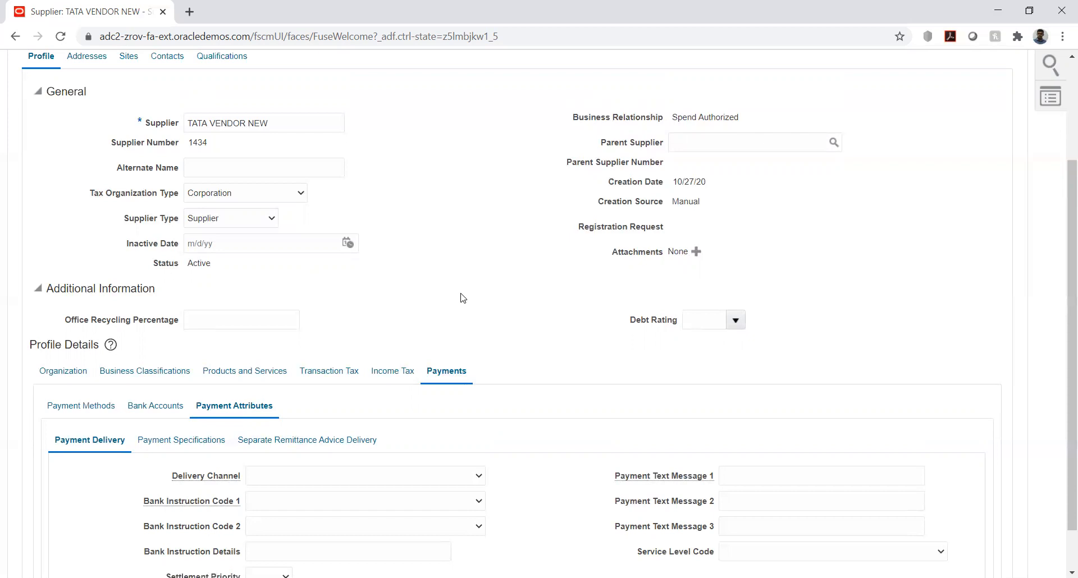
scroll(464, 325, up, 1)
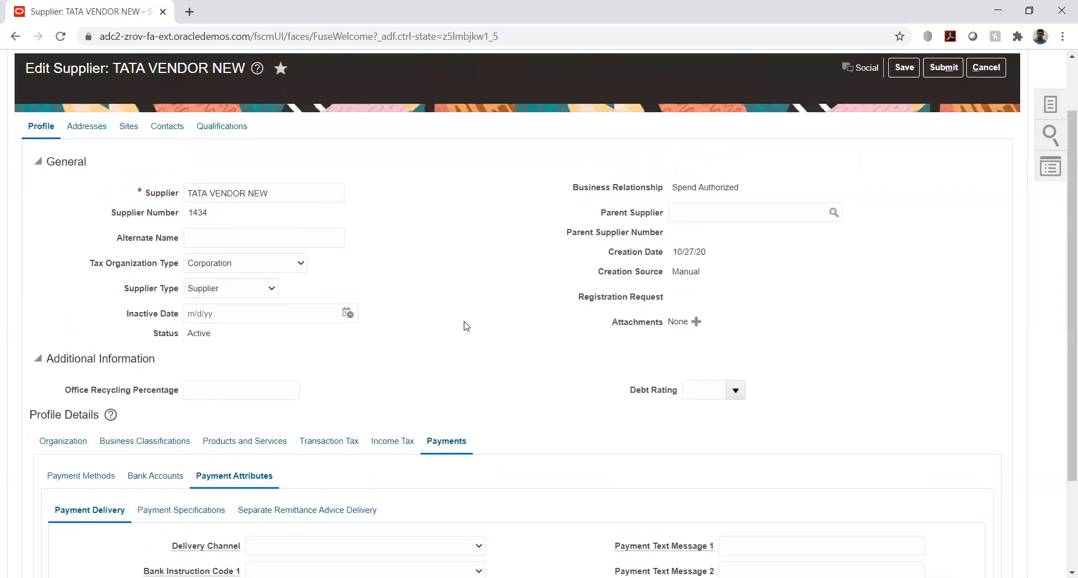
scroll(463, 325, down, 1)
click(76, 404)
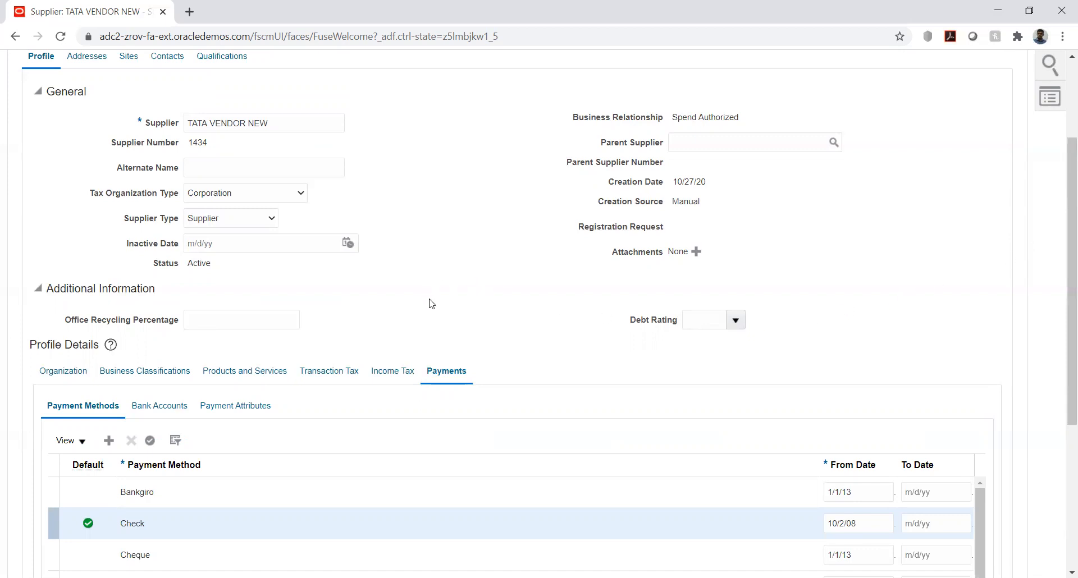
scroll(431, 303, up, 3)
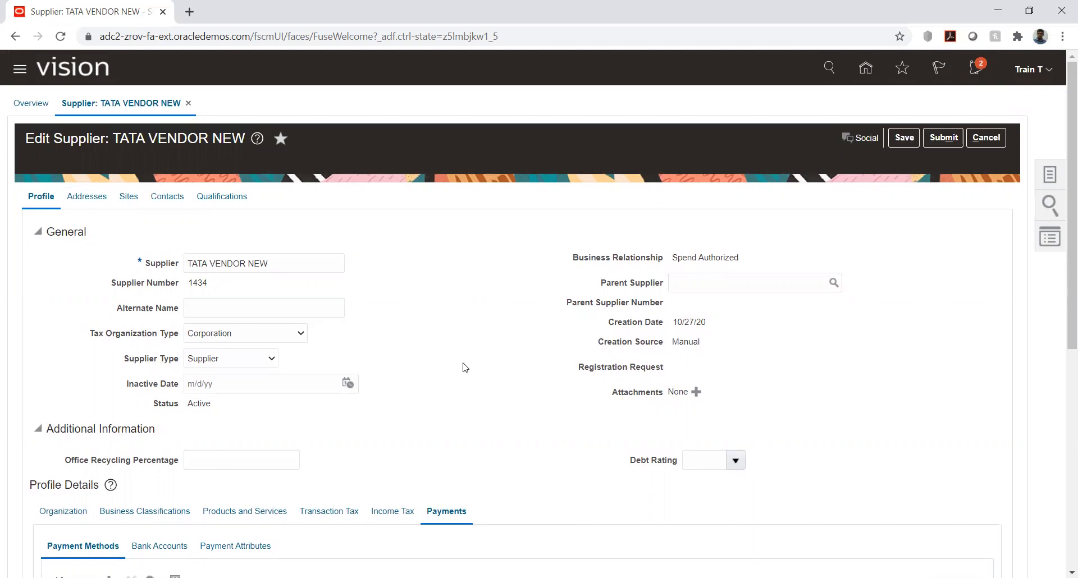
scroll(505, 379, down, 4)
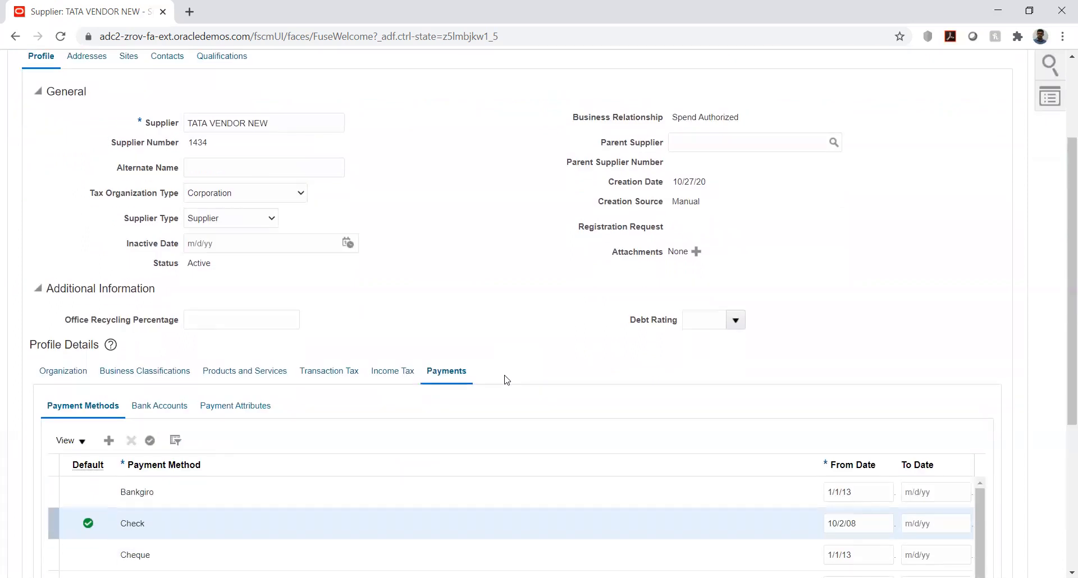
scroll(506, 380, up, 4)
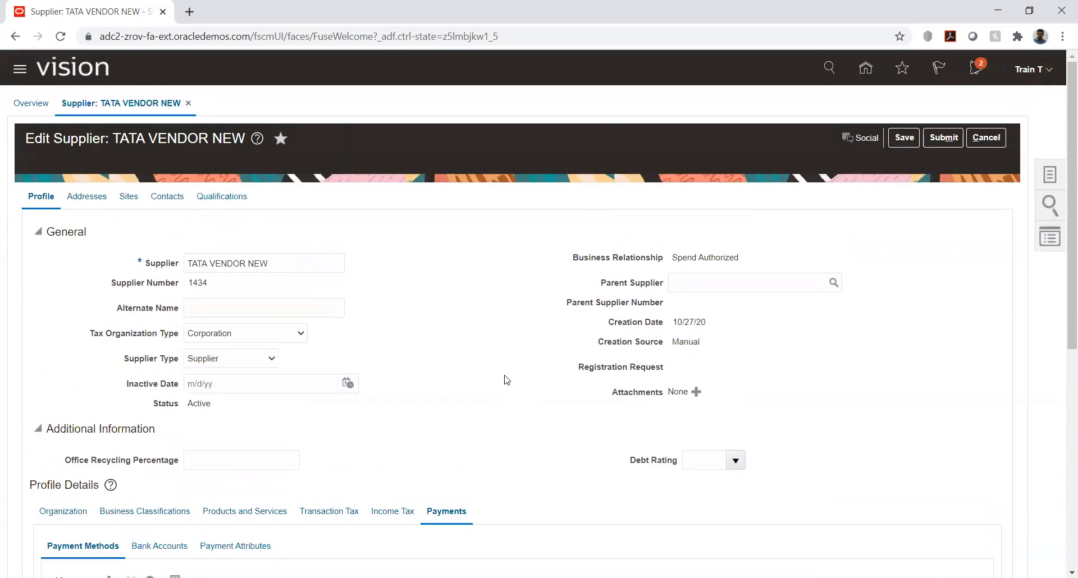
scroll(507, 380, down, 3)
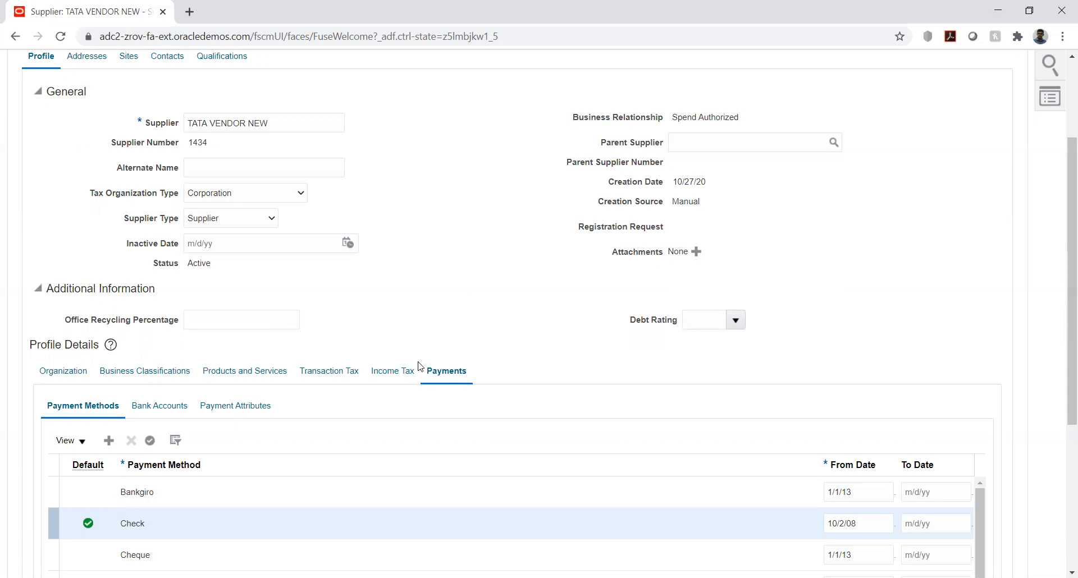
Select the Check payment method, then start a new address from the empty Addresses list.
click(165, 533)
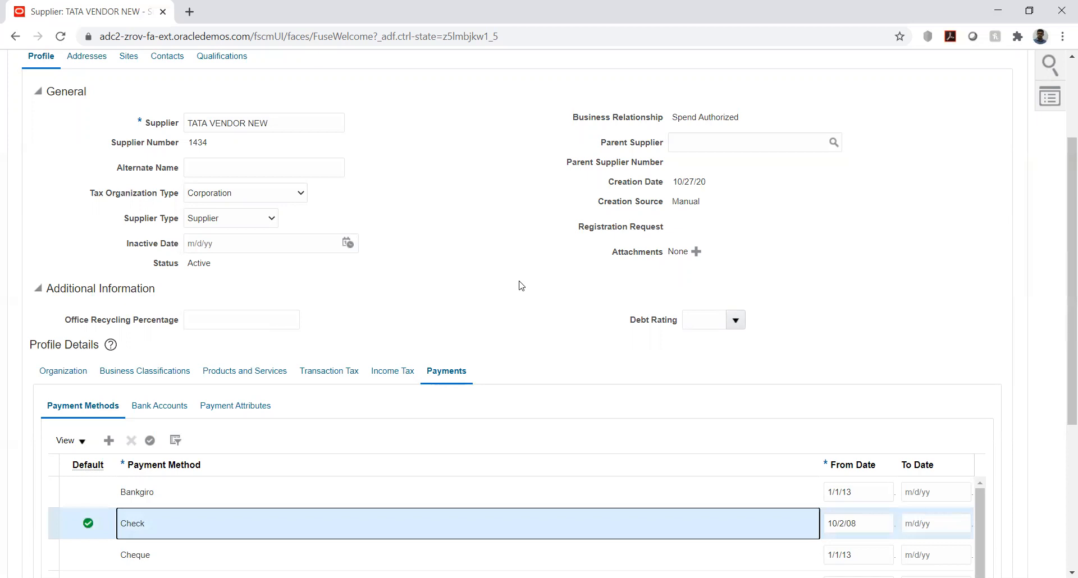
scroll(520, 286, up, 3)
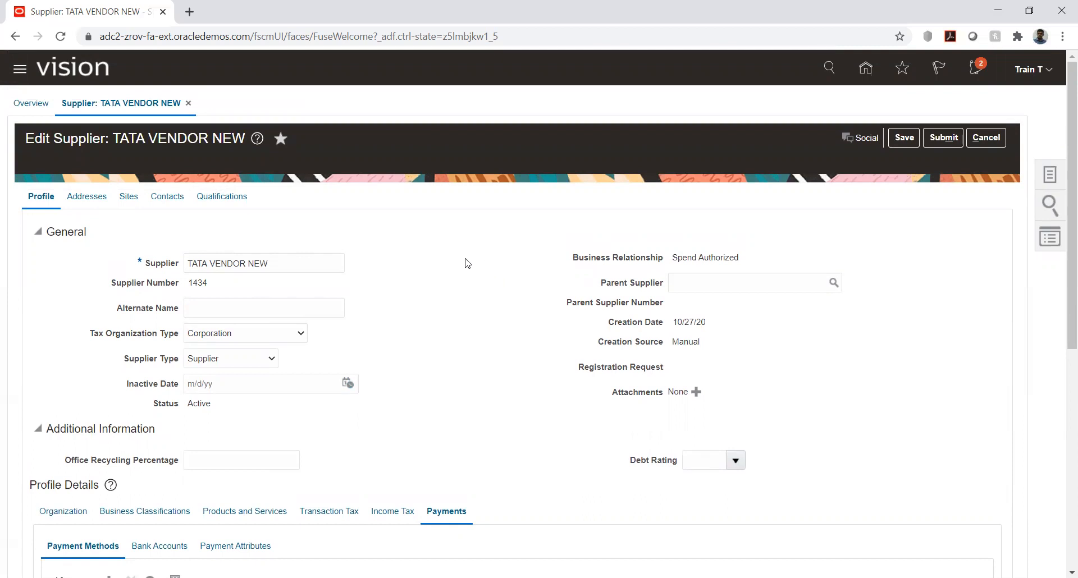
click(85, 202)
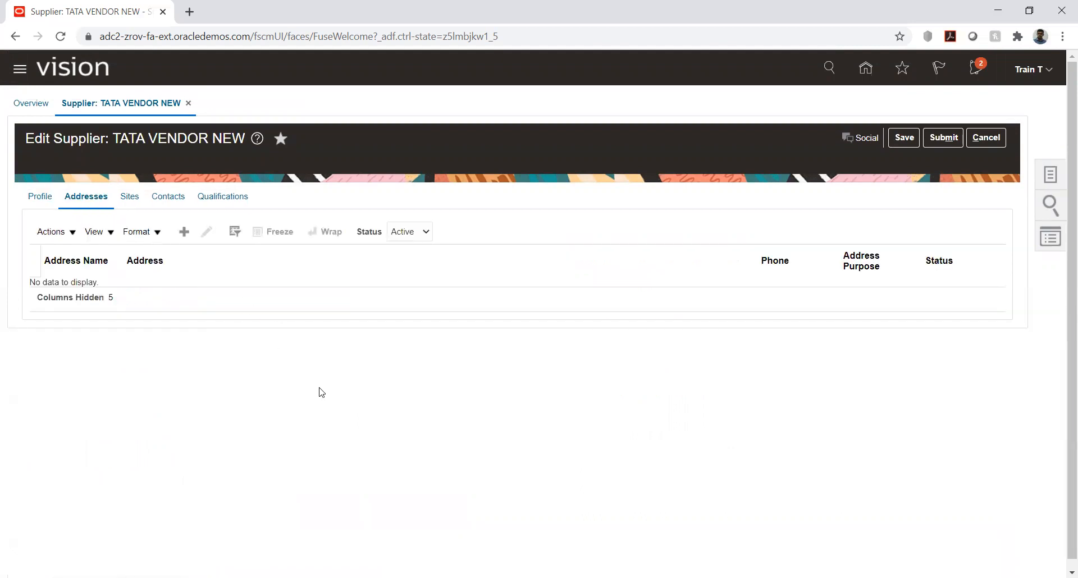
click(183, 231)
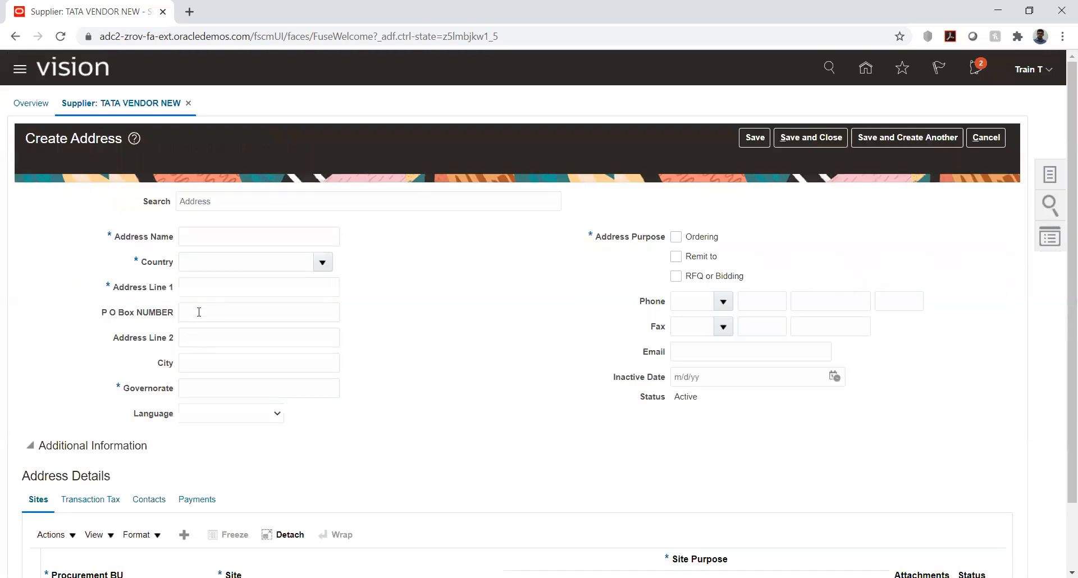
Name the new address 'site one'.
click(215, 236)
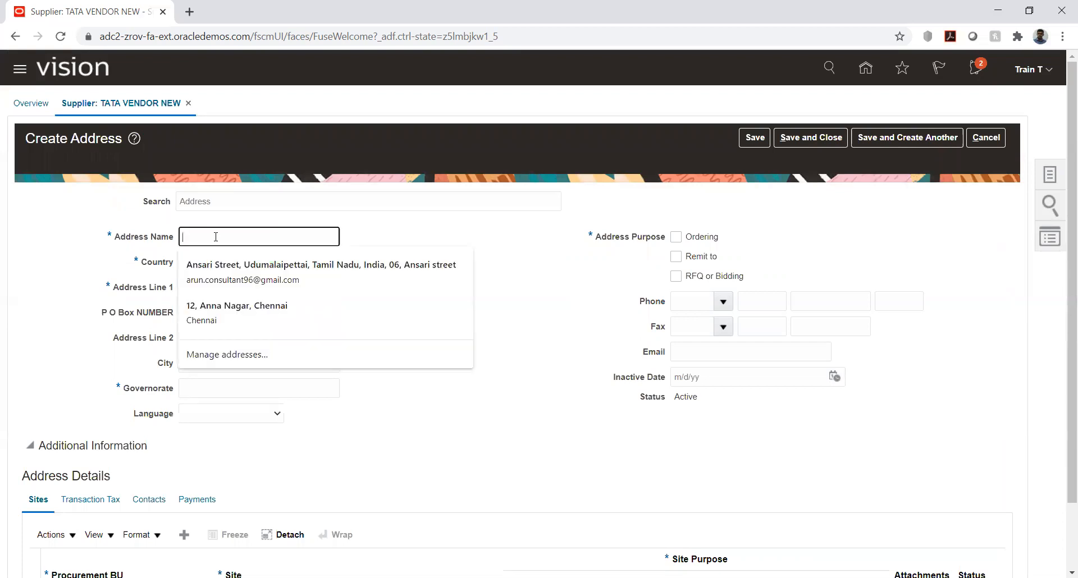
text(site)
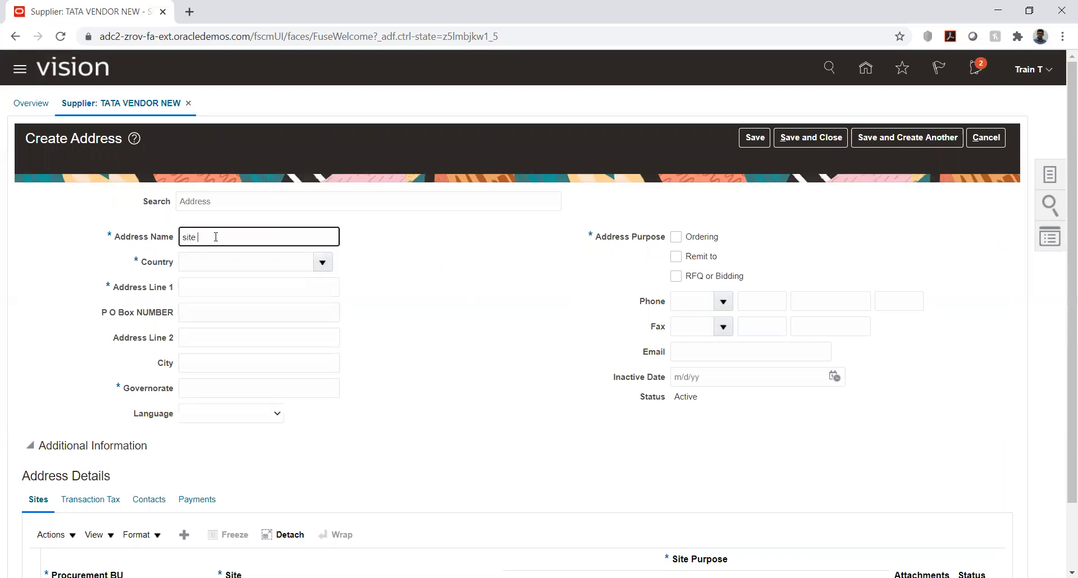
key(BackSpace)
key(BackSpace)
key(BackSpace)
key(BackSpace)
text(site one)
Search the country lookup for 'United' and set the country to United States.
click(322, 263)
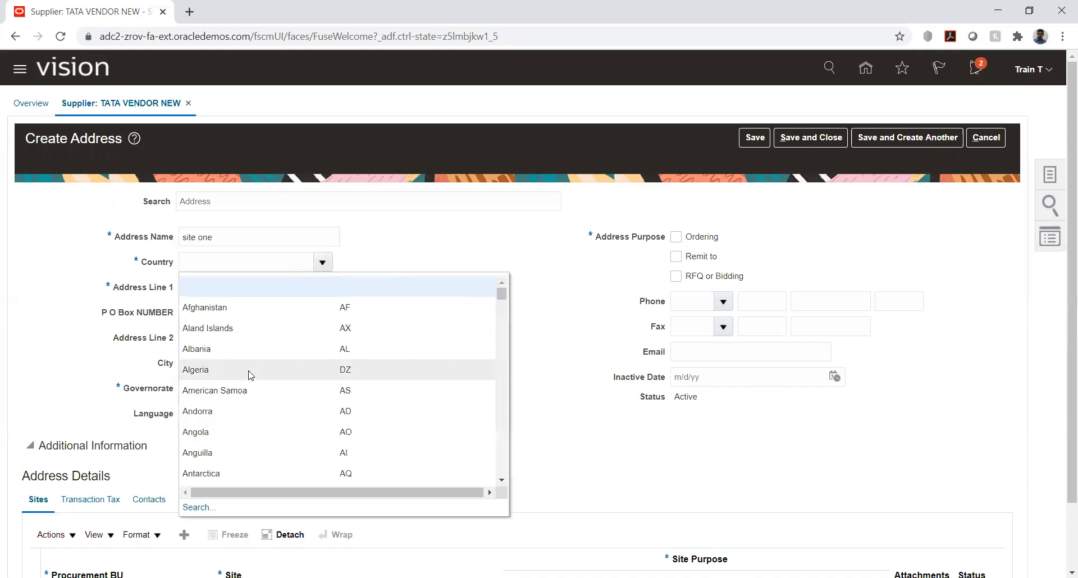
click(199, 508)
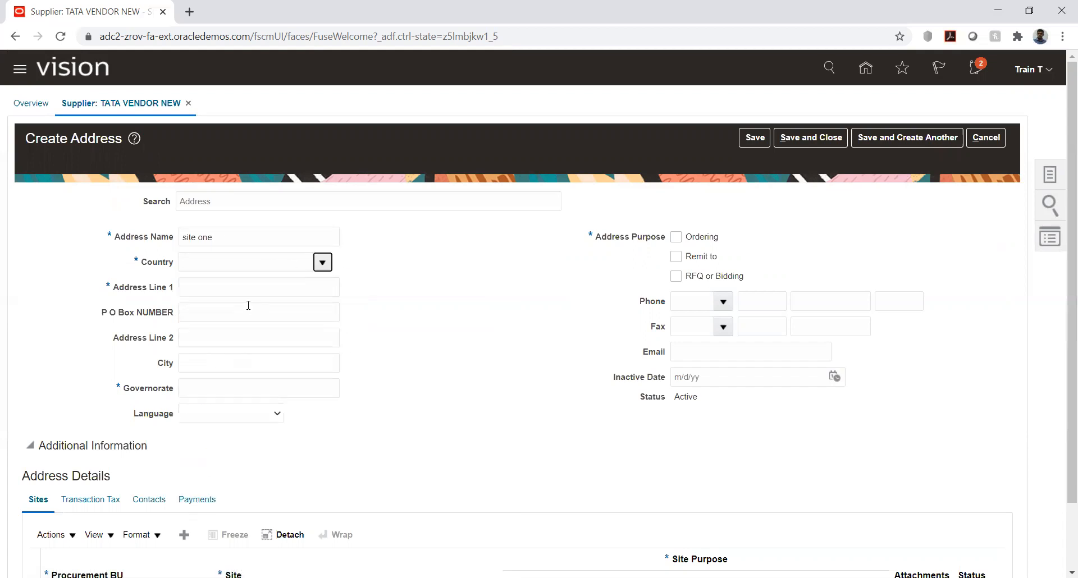
click(445, 277)
text(Unite)
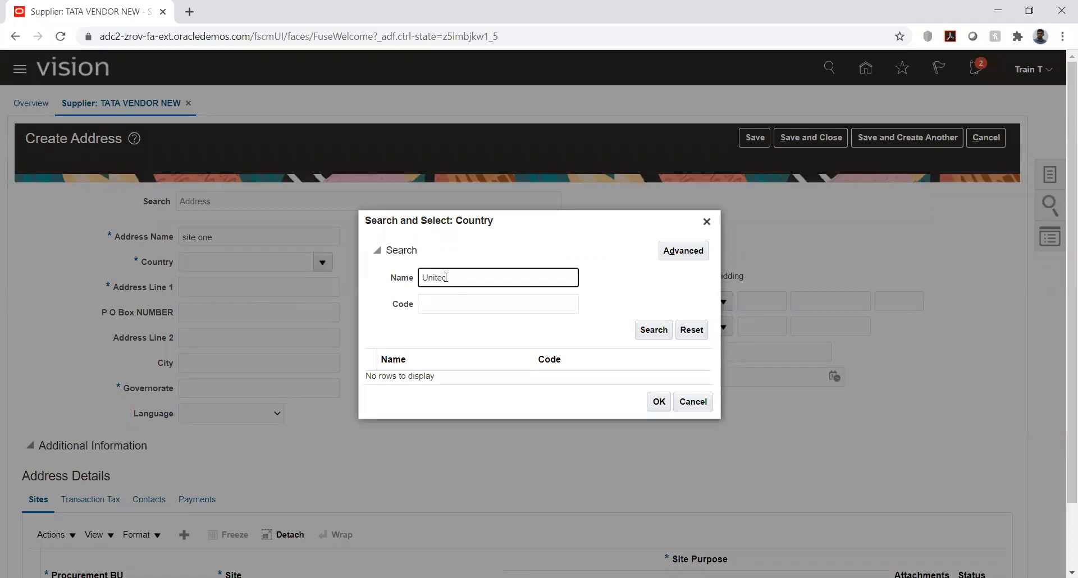
text(d)
key(Return)
click(455, 387)
click(655, 445)
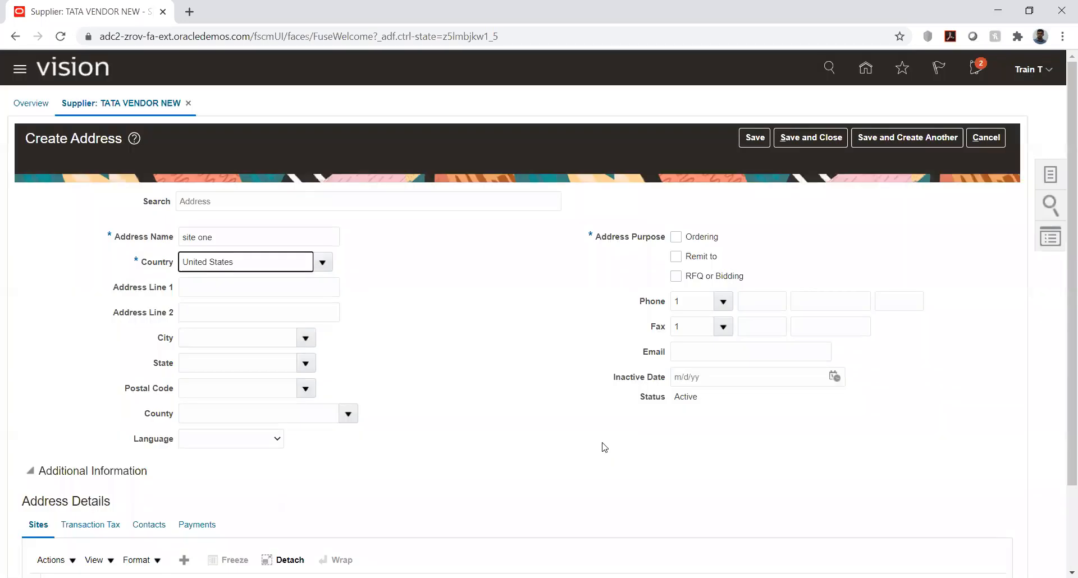
Set postal code 00601 (Adjuntas, Puerto Rico), address line 1 'Site one' and American English language.
click(306, 388)
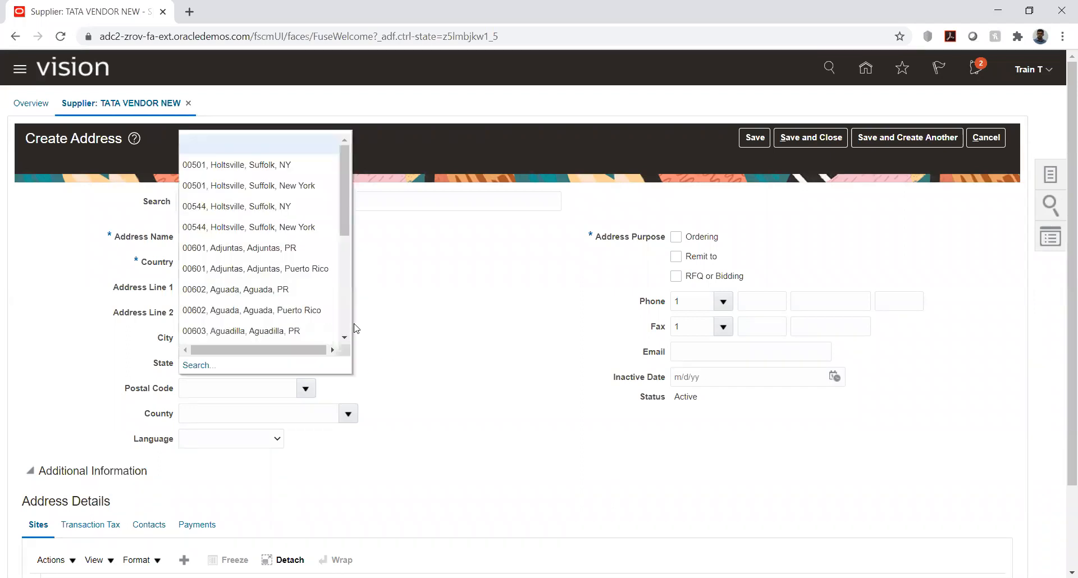
click(240, 273)
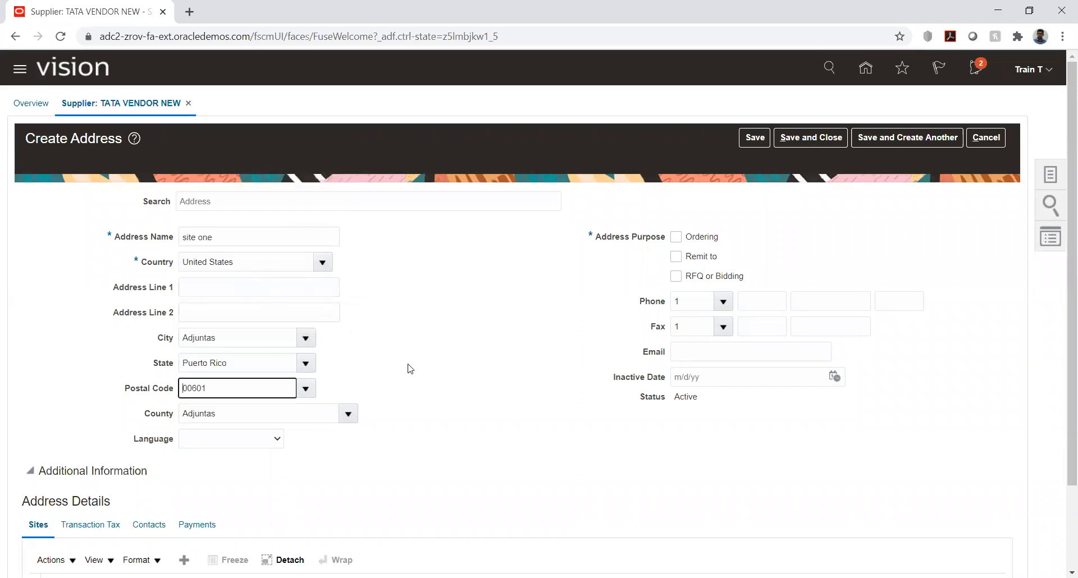
click(204, 288)
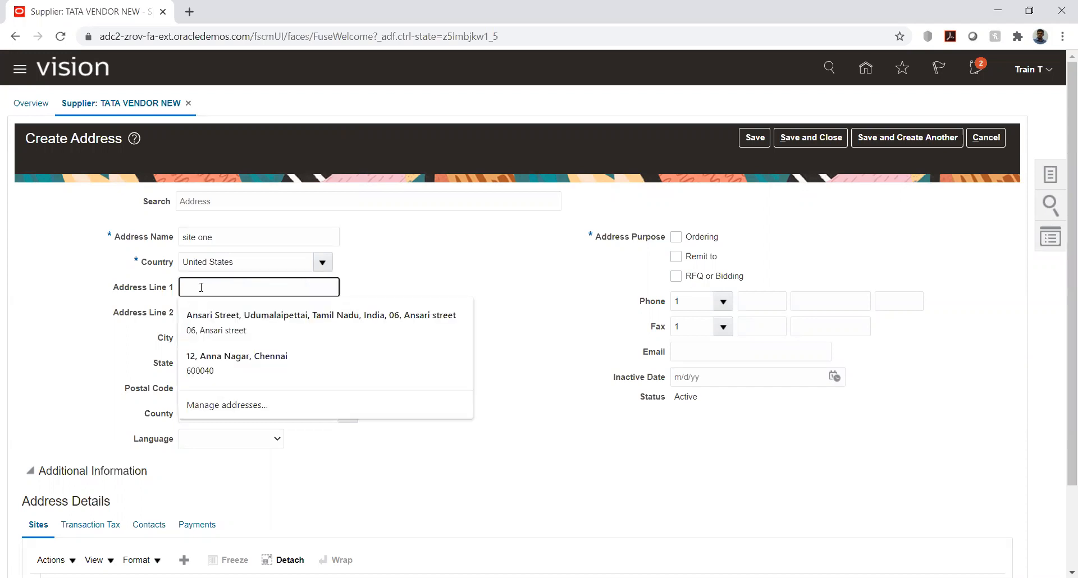
text(Site)
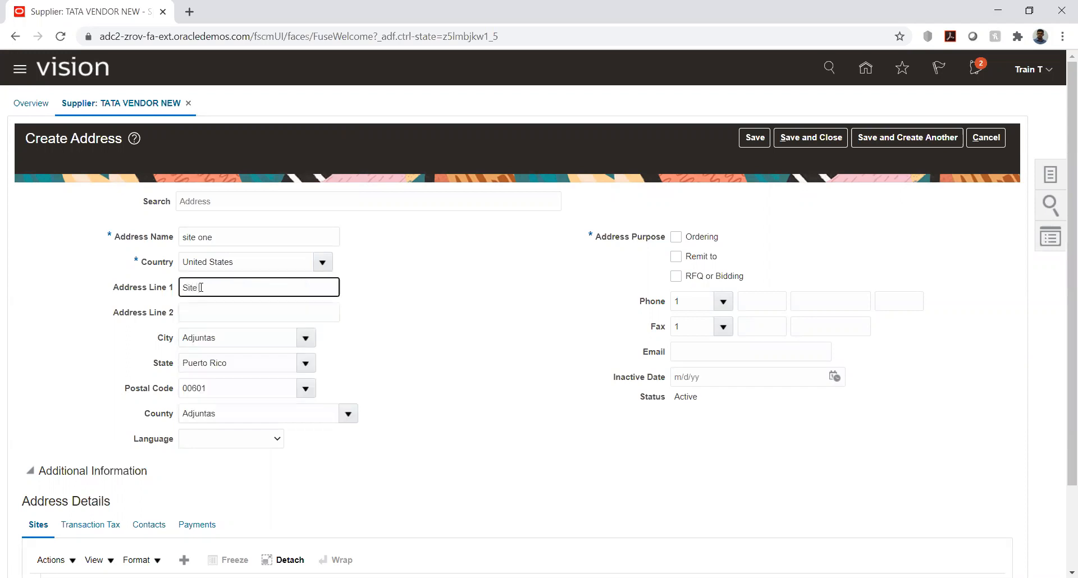
text( one)
click(483, 337)
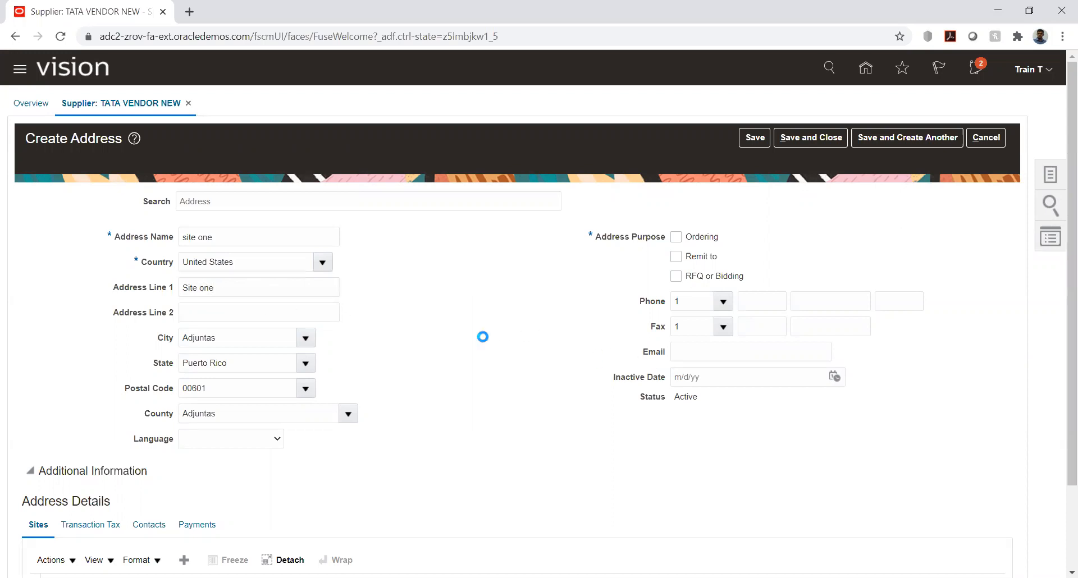
click(218, 439)
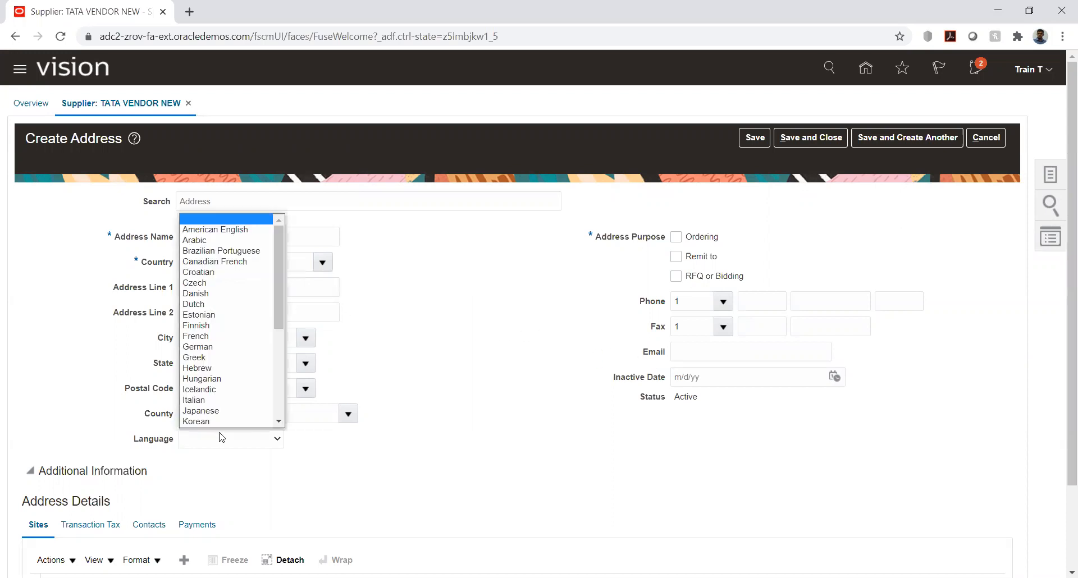
click(203, 229)
click(487, 336)
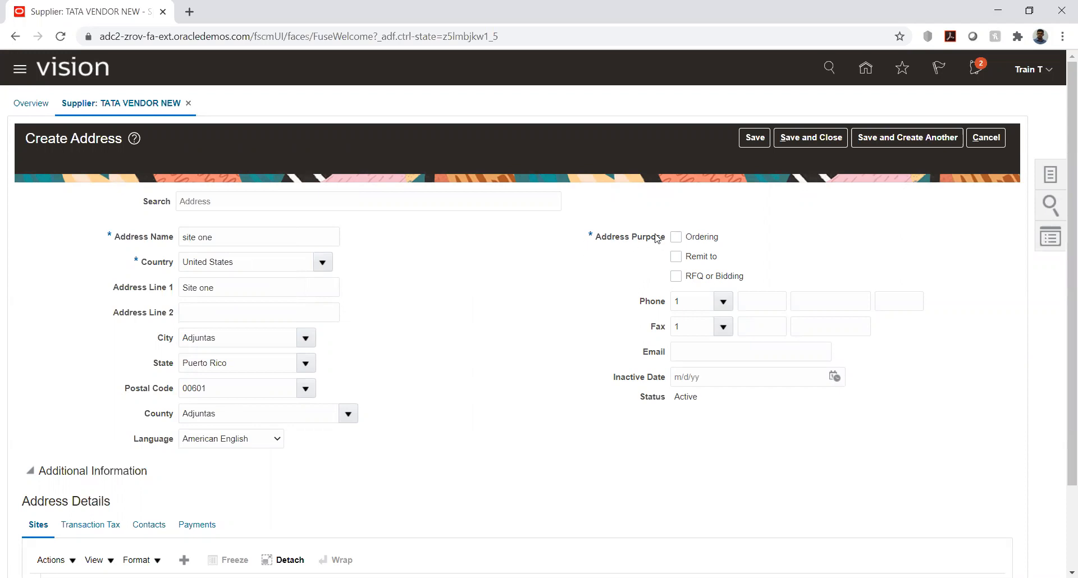
Tick Ordering and Remit to as the address purposes, then scroll down to the Sites table.
click(676, 236)
click(676, 258)
scroll(395, 341, down, 2)
scroll(394, 341, up, 2)
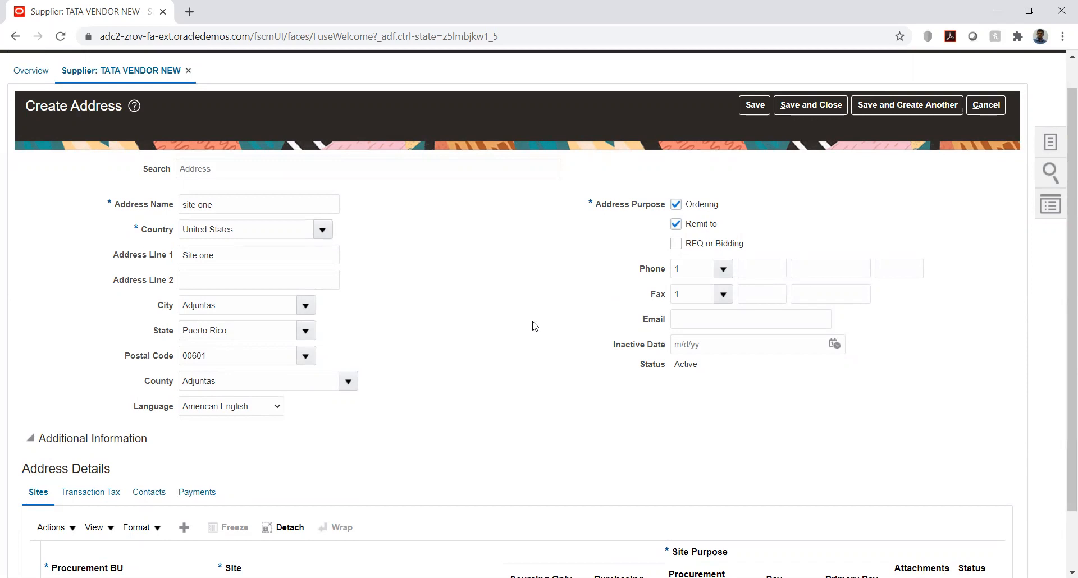
scroll(513, 389, down, 1)
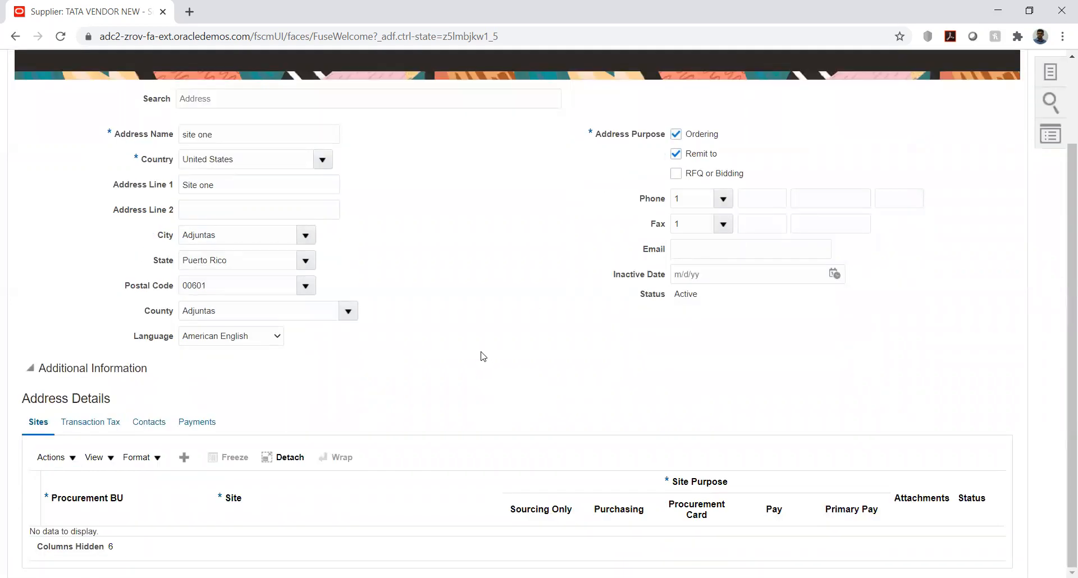
scroll(481, 328, up, 2)
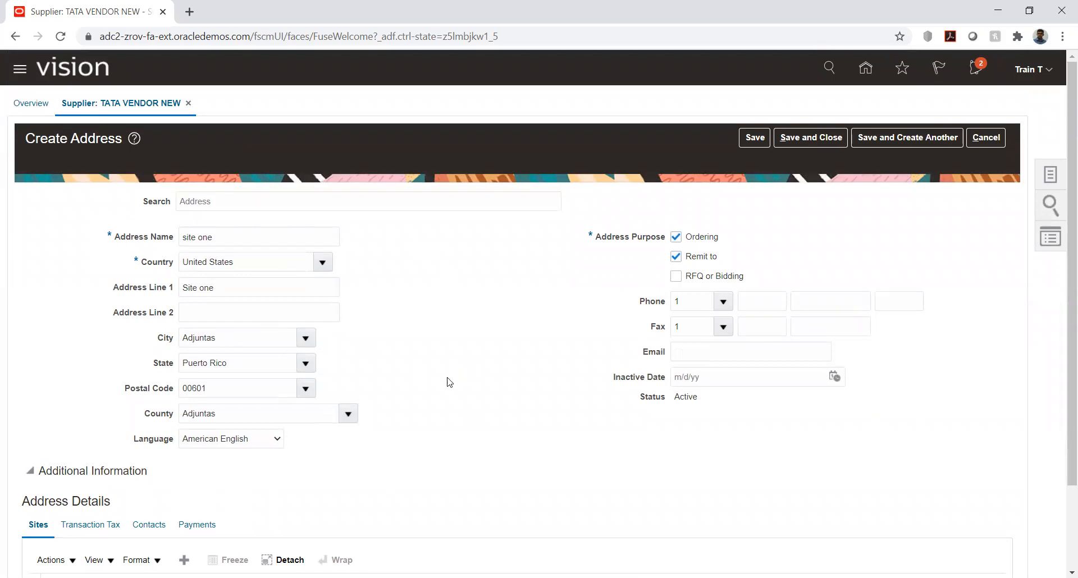
scroll(433, 387, down, 2)
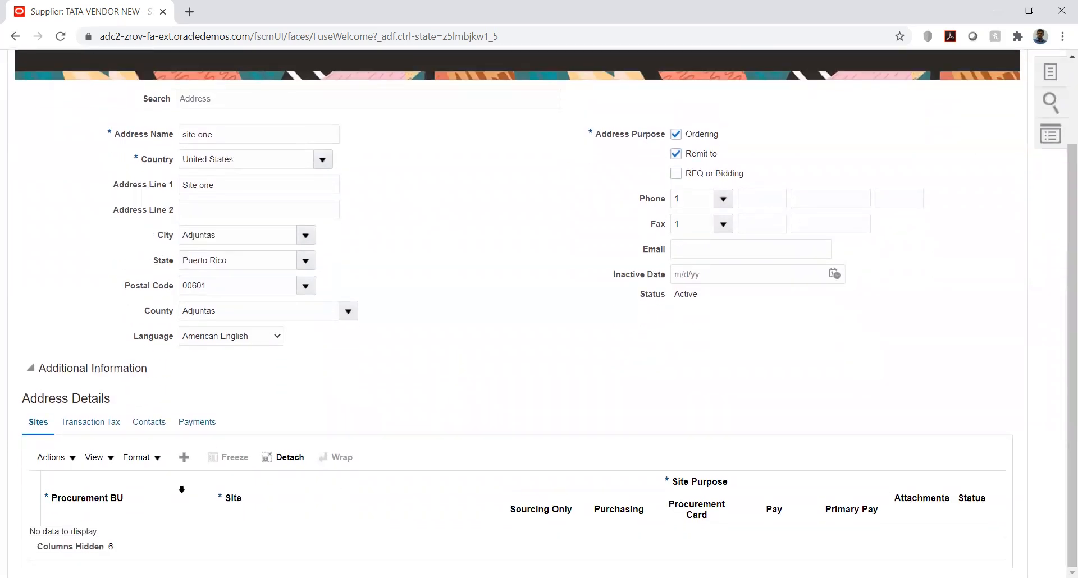
Add a new site row with TATA STEEL NEW BU as its procurement business unit.
click(178, 462)
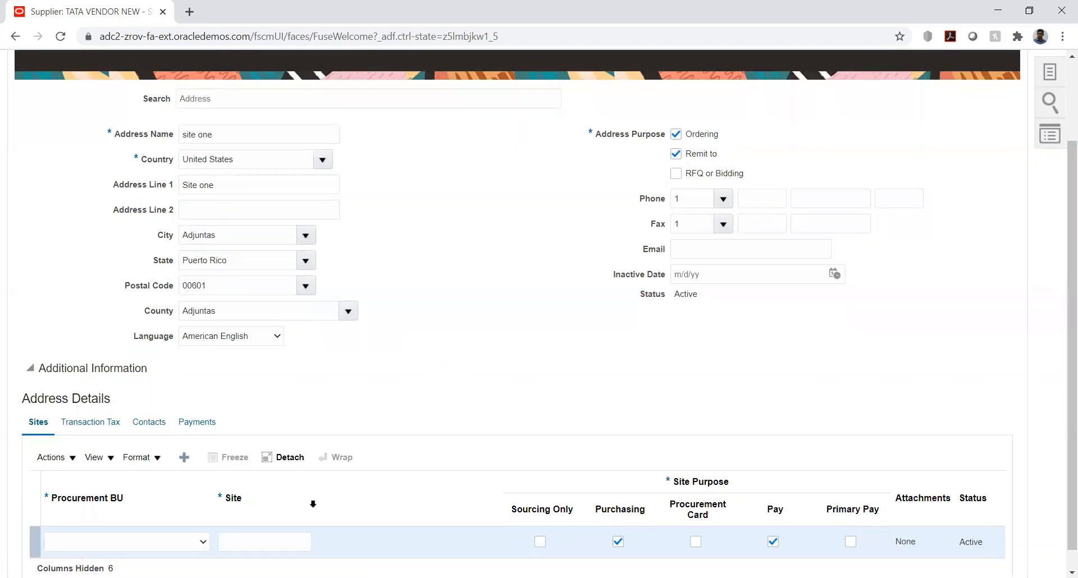
click(174, 547)
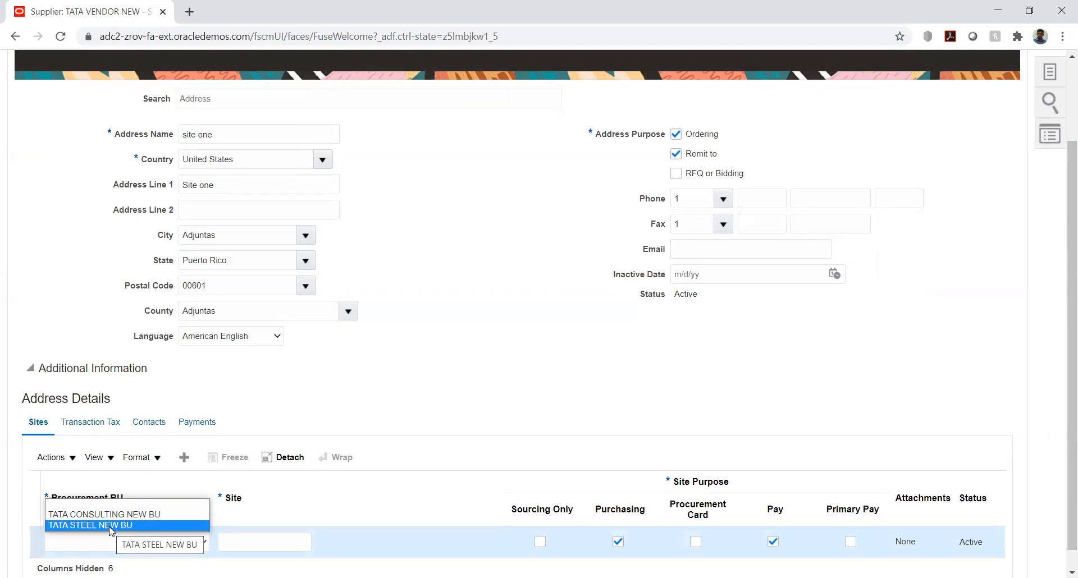
click(402, 306)
scroll(301, 303, up, 2)
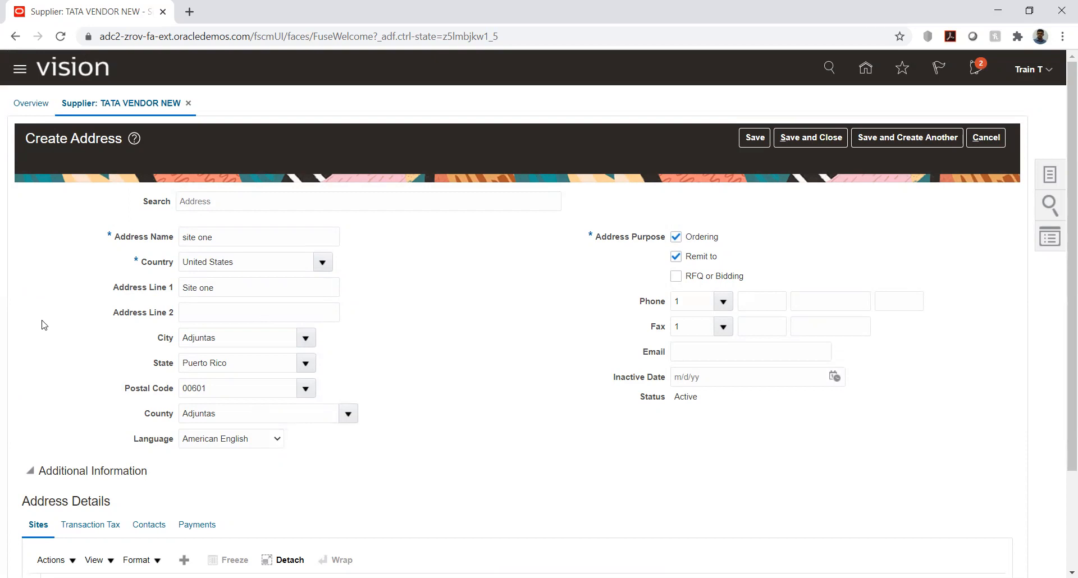
scroll(44, 325, down, 3)
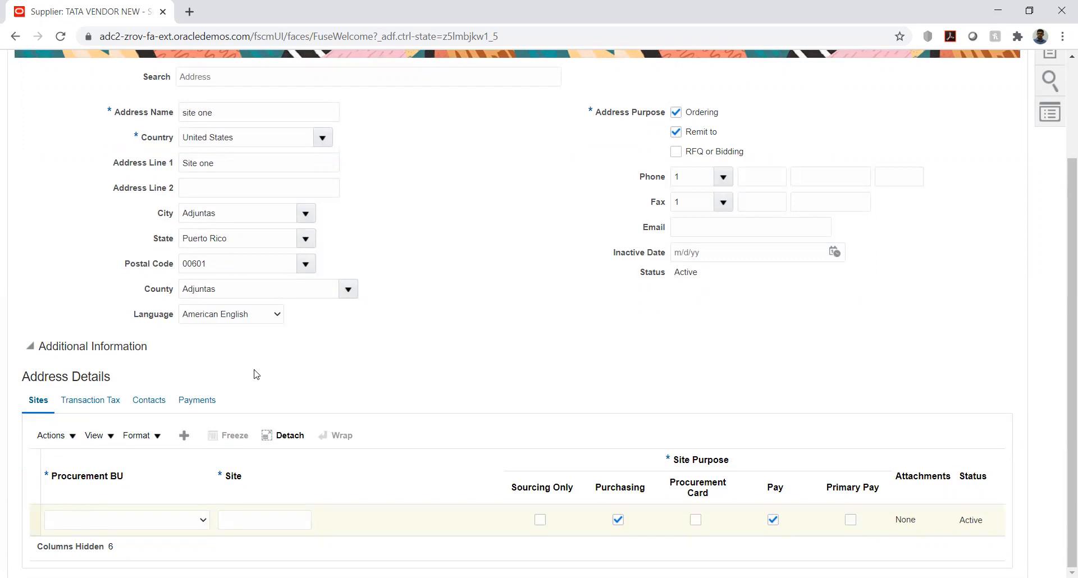
click(116, 523)
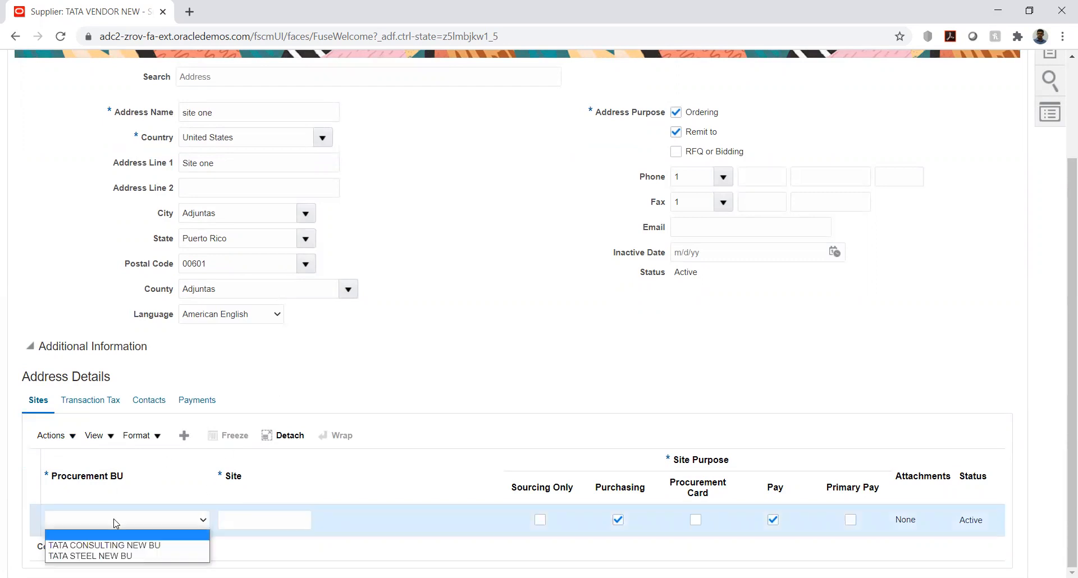
click(124, 556)
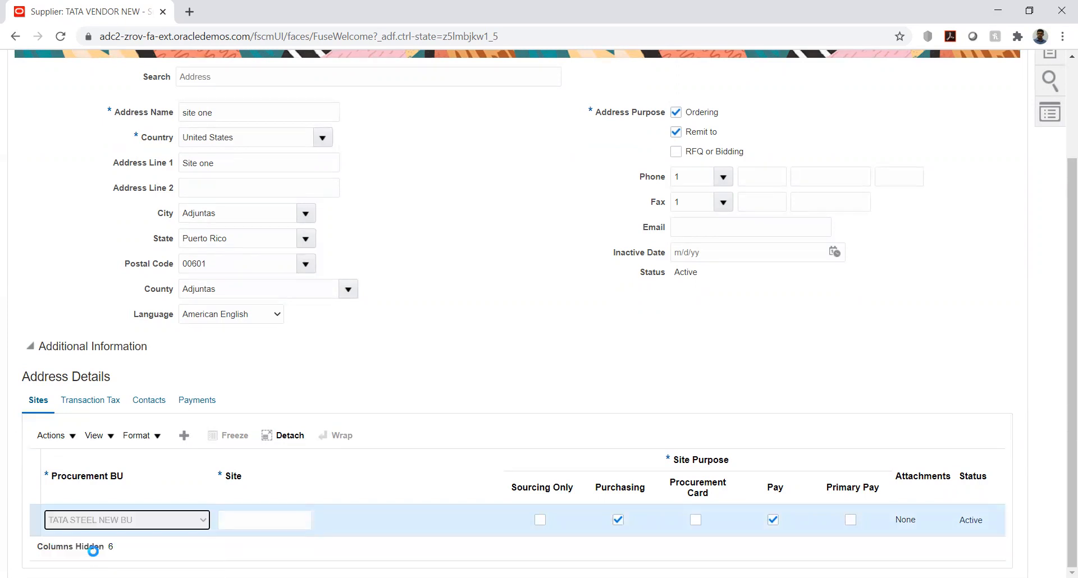
Name the site 'Site one' and make it the Primary Pay site.
click(251, 519)
text(Site one)
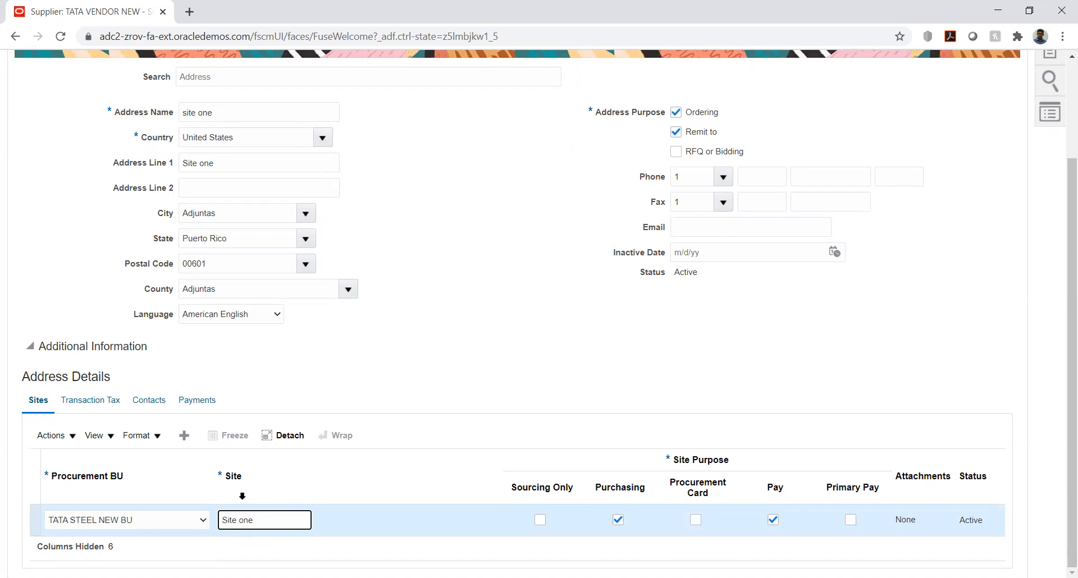
click(775, 390)
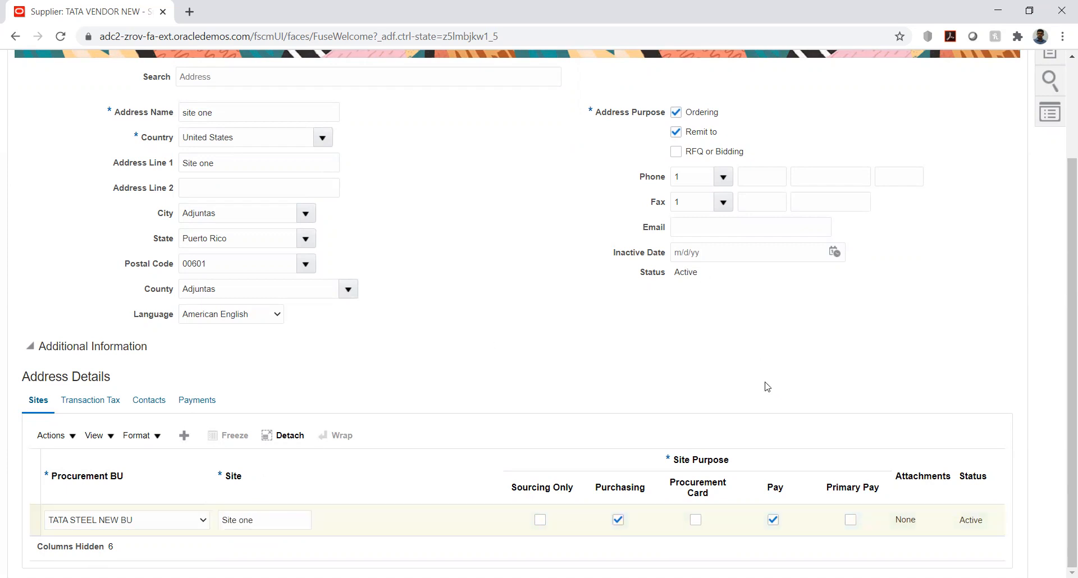
click(855, 518)
click(77, 401)
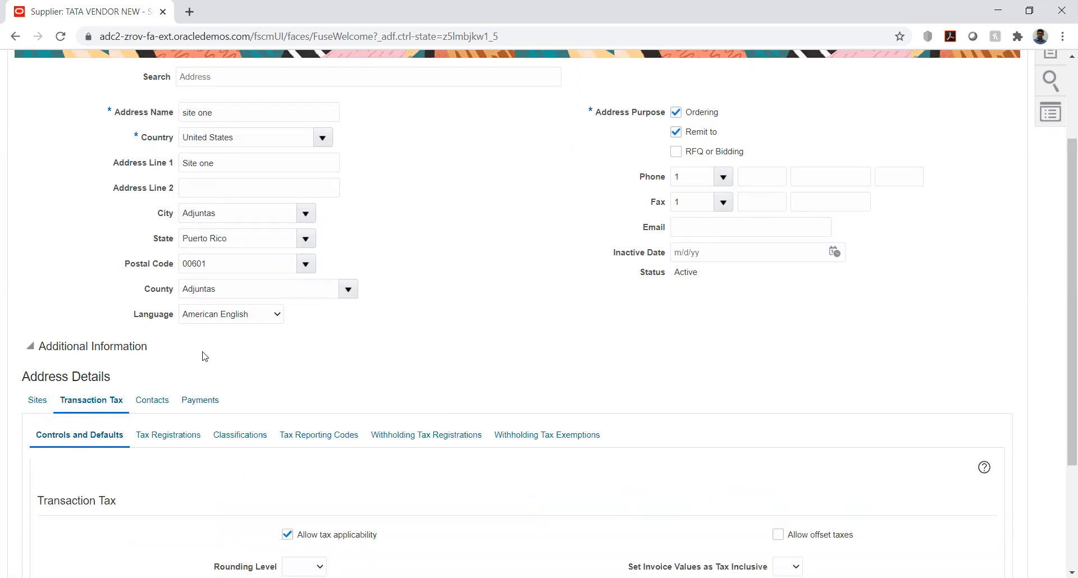
scroll(586, 399, down, 3)
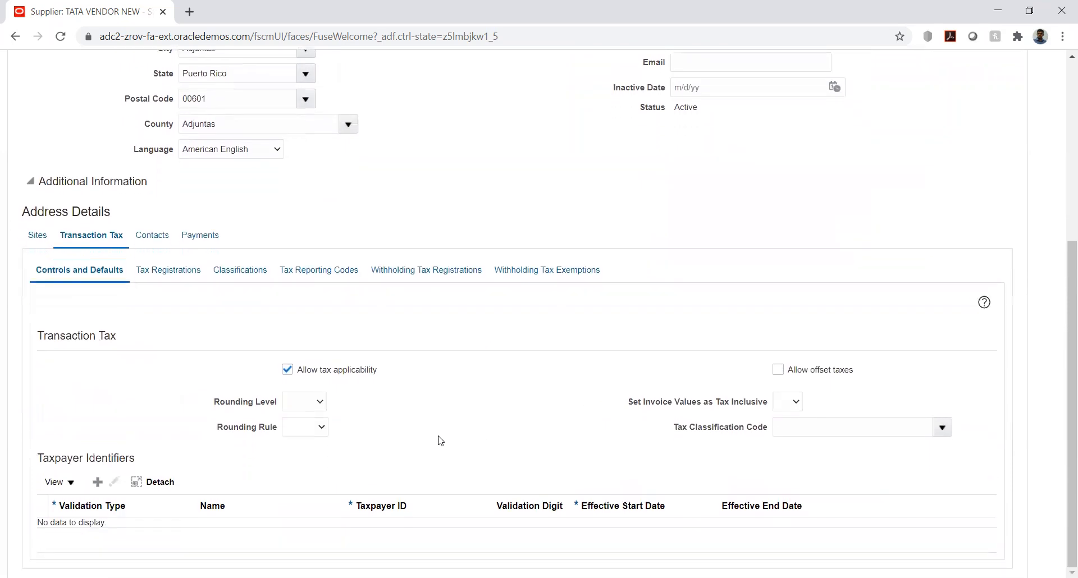
scroll(422, 421, up, 5)
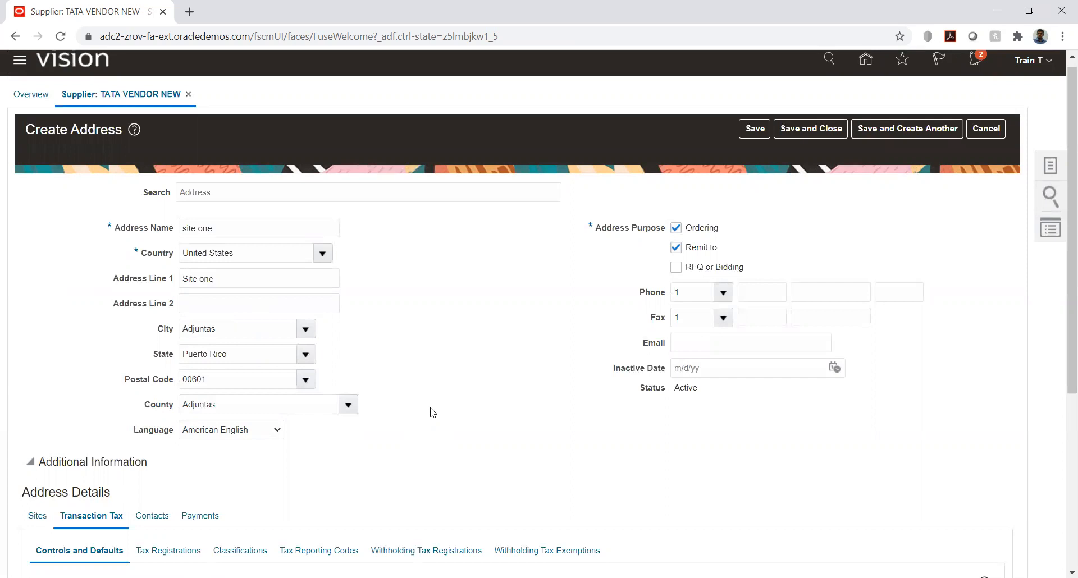
scroll(437, 407, down, 5)
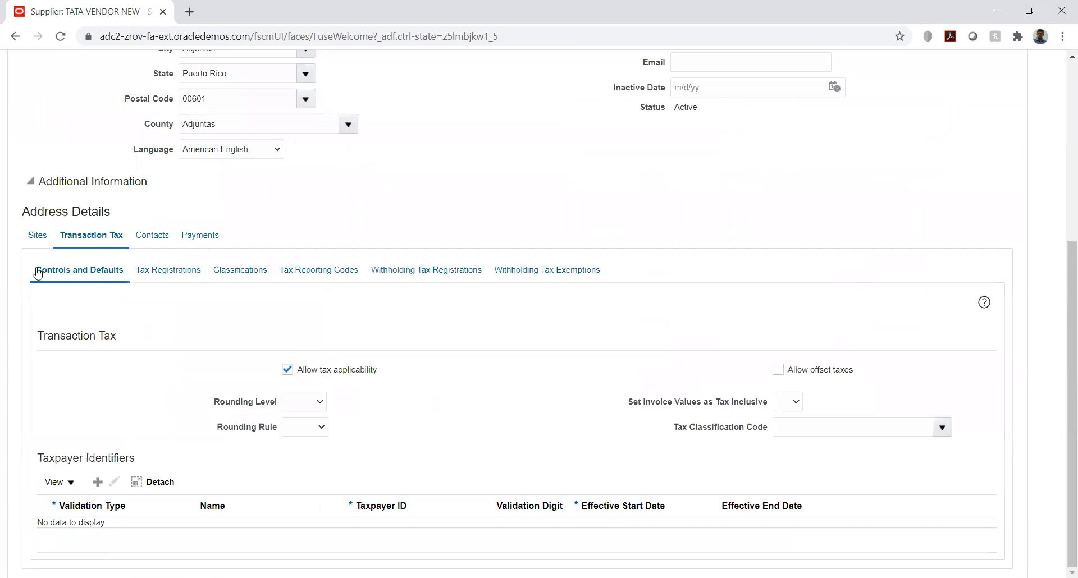
click(37, 236)
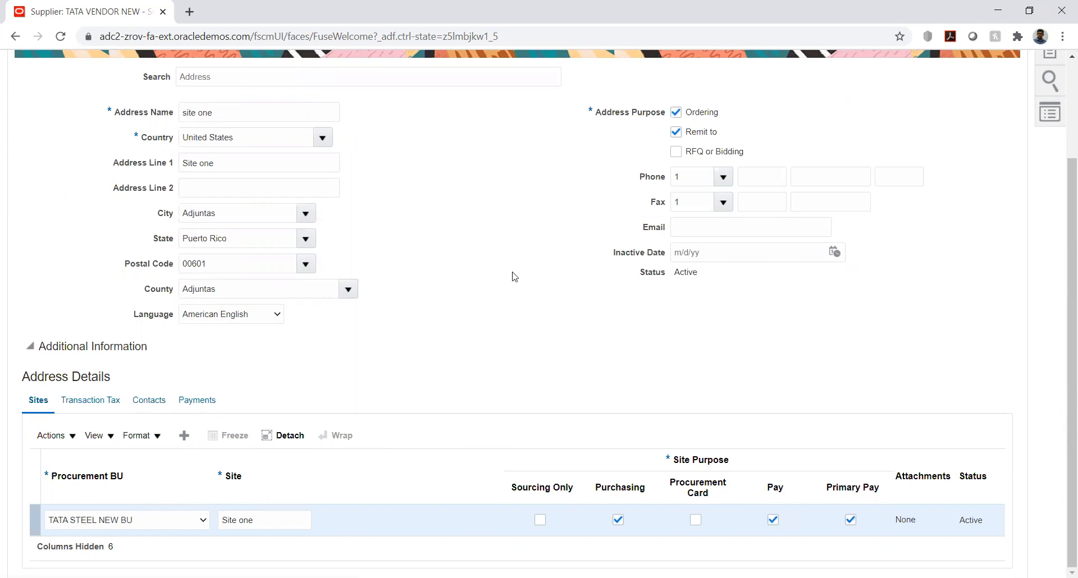
Save the new 'site one' address, then save and close the Create Address form.
scroll(514, 275, up, 3)
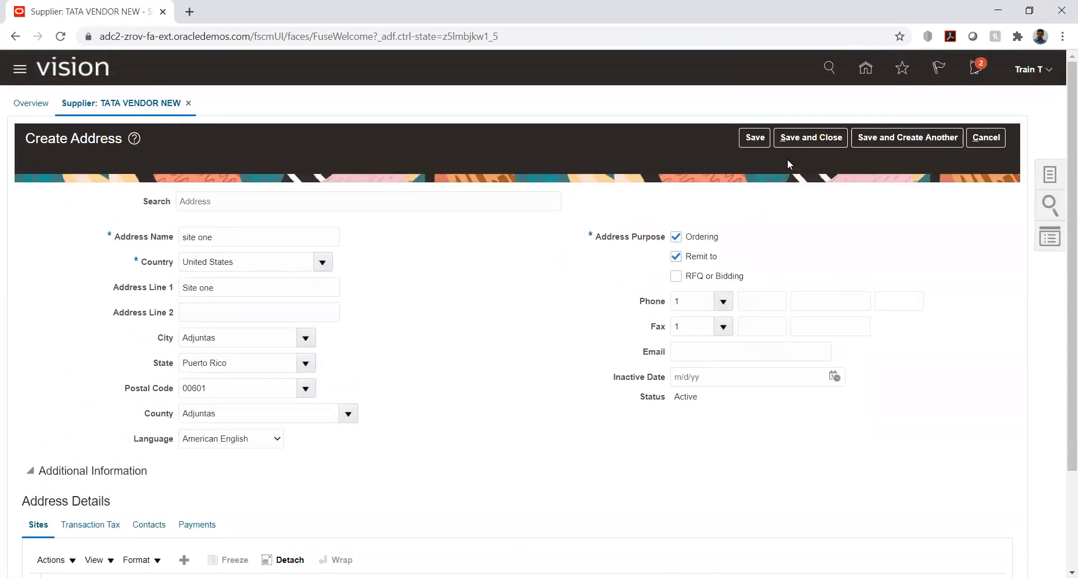
click(752, 139)
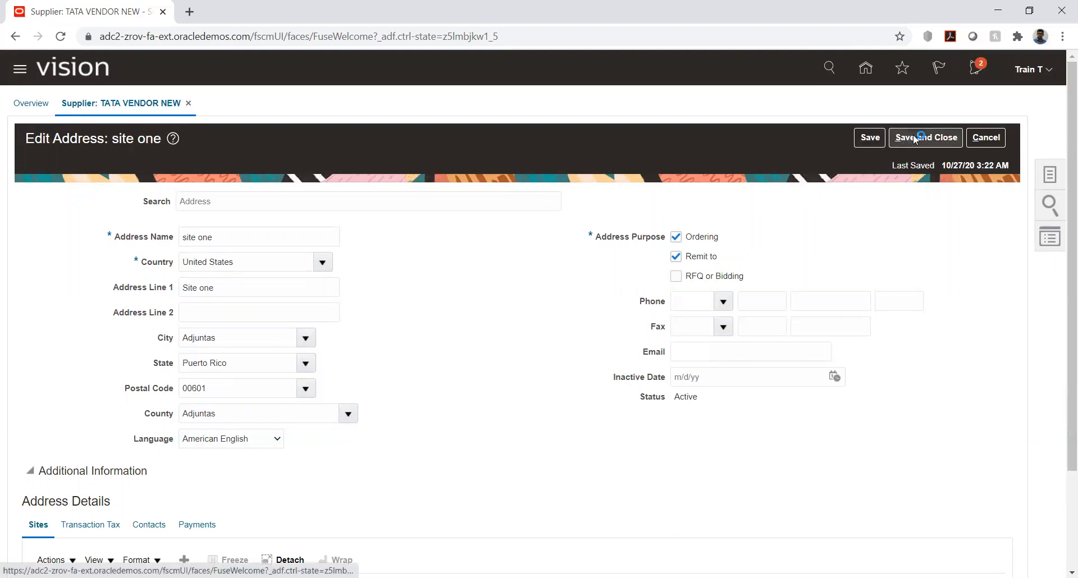
click(915, 140)
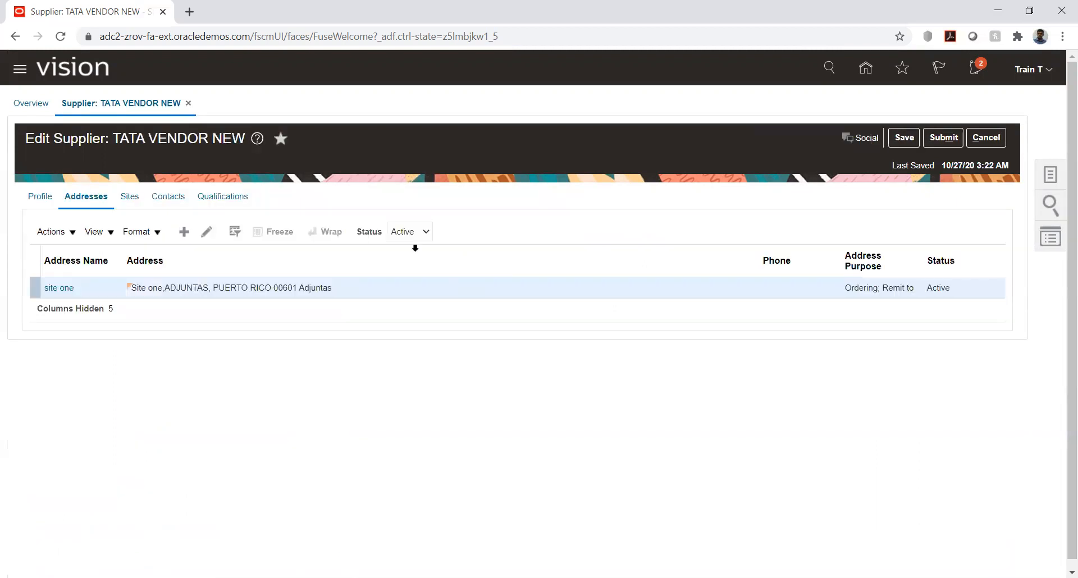
Acknowledge the confirmation and open Site one from TATA VENDOR NEW's Sites list for editing.
click(576, 333)
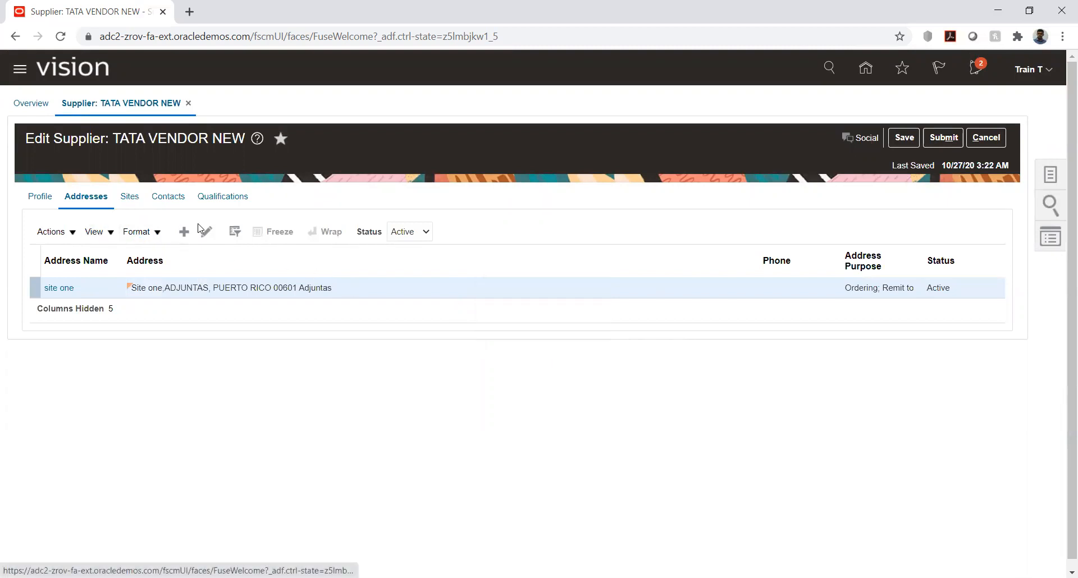
click(139, 203)
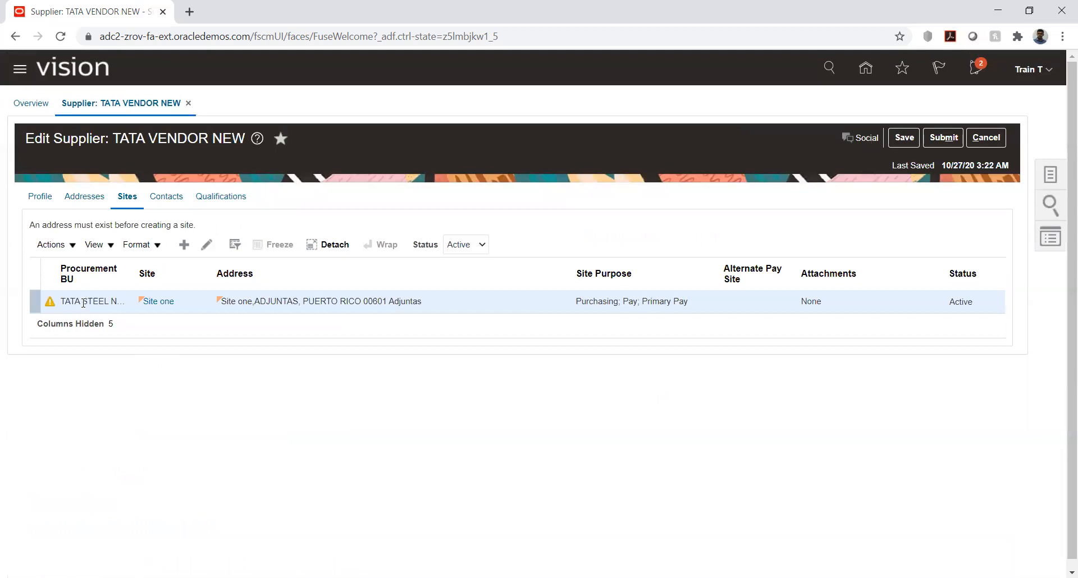
click(160, 302)
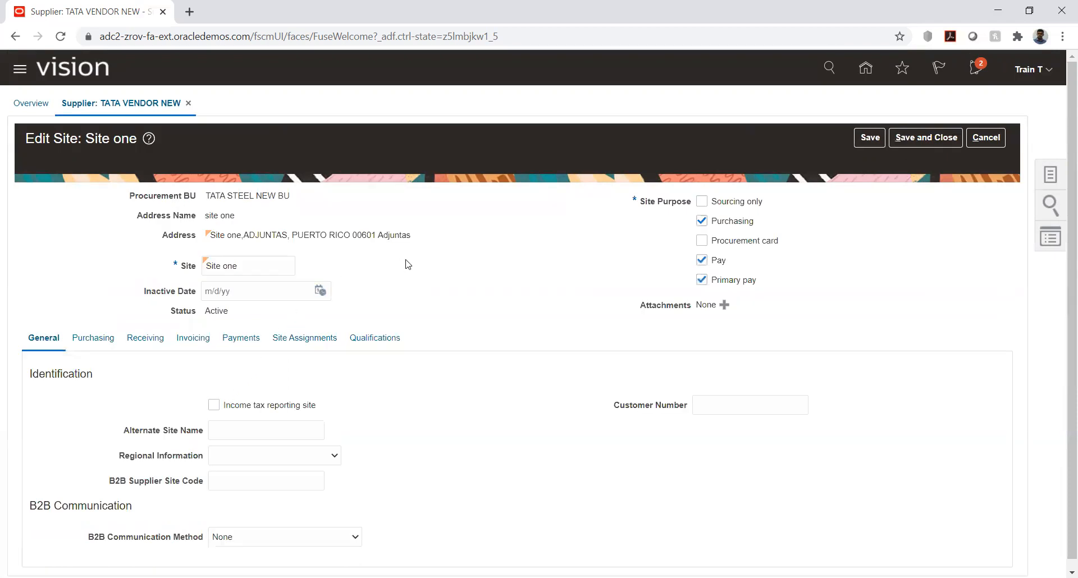
scroll(587, 282, down, 1)
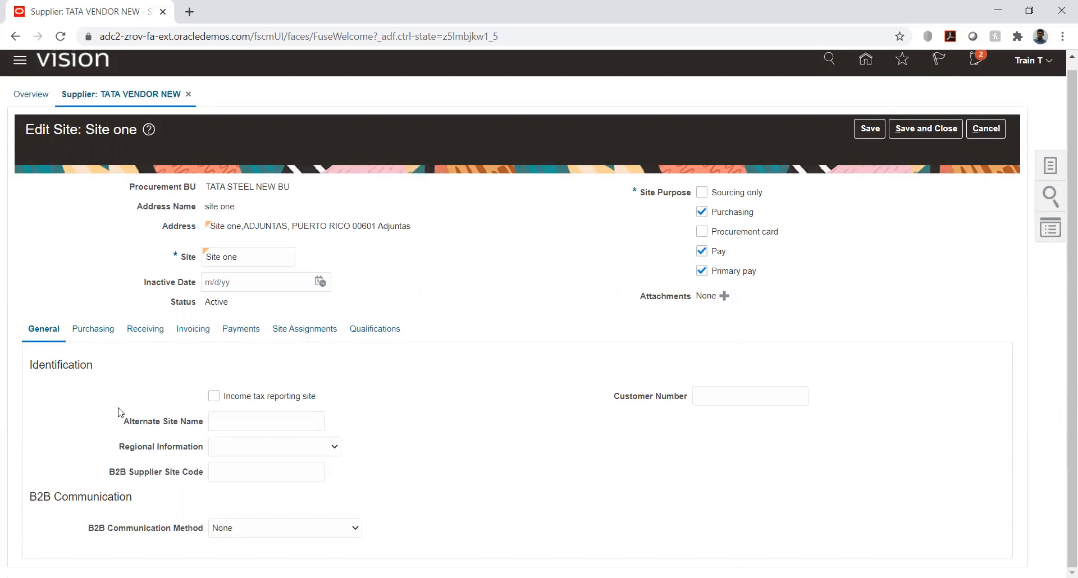
Glance at Site one's Purchasing settings, then show its still-empty Site Assignments.
click(93, 334)
scroll(141, 393, down, 3)
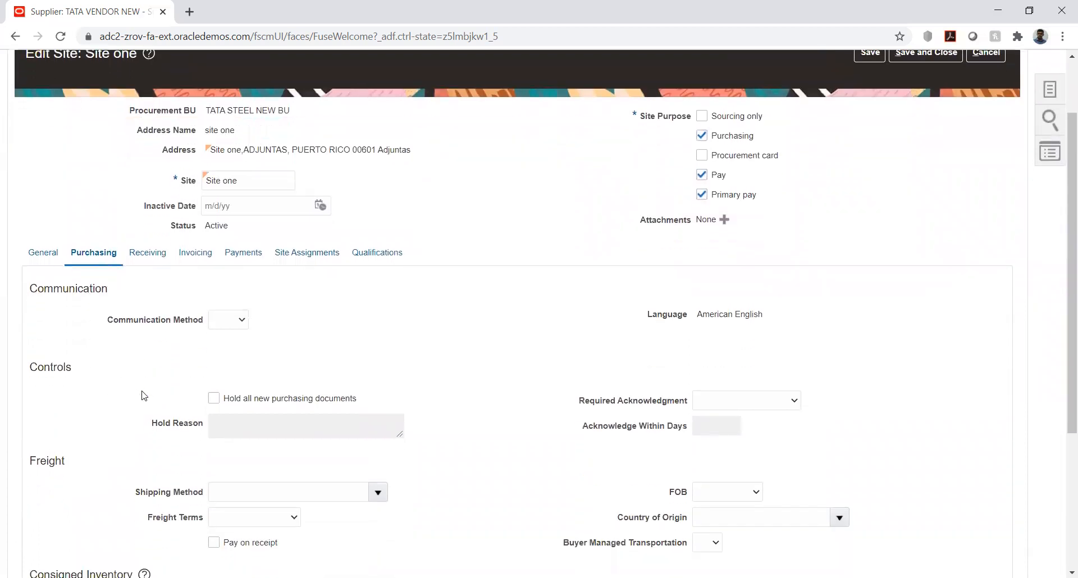
scroll(142, 395, up, 3)
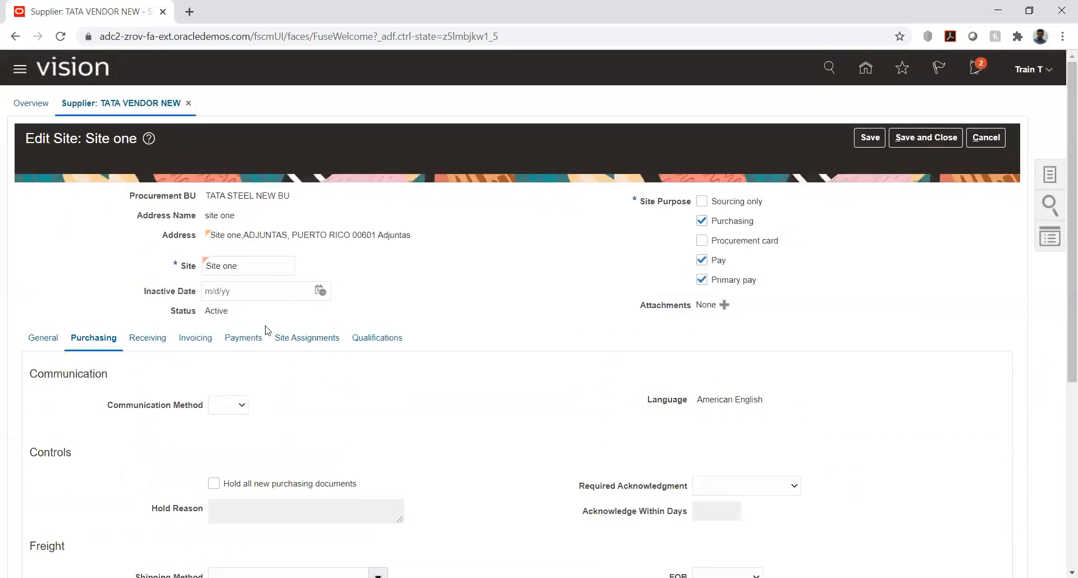
click(298, 338)
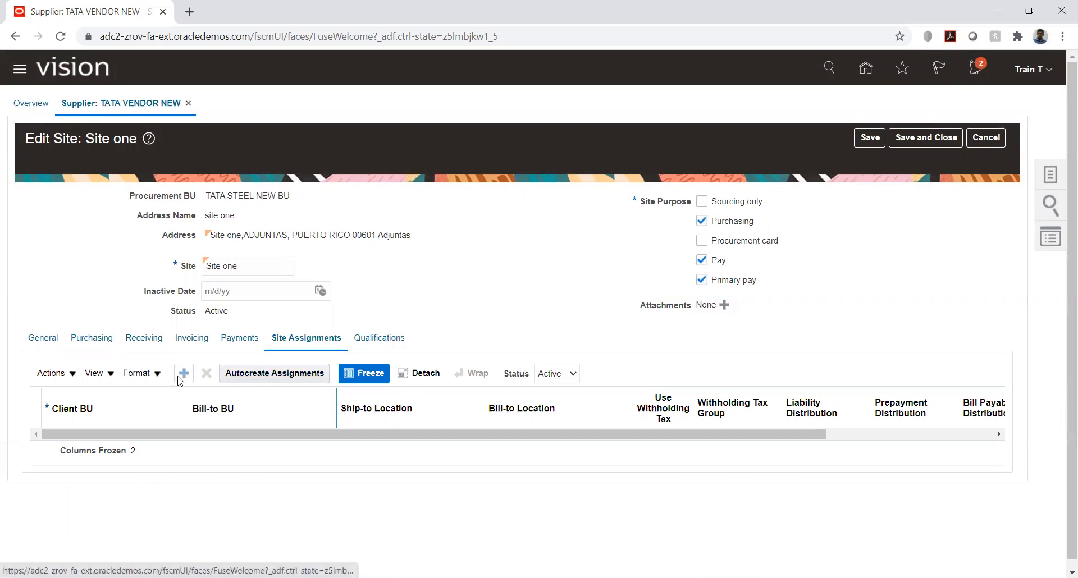
Autocreate Site one's TATA STEEL NEW BU client and bill-to assignment and review its columns.
click(261, 375)
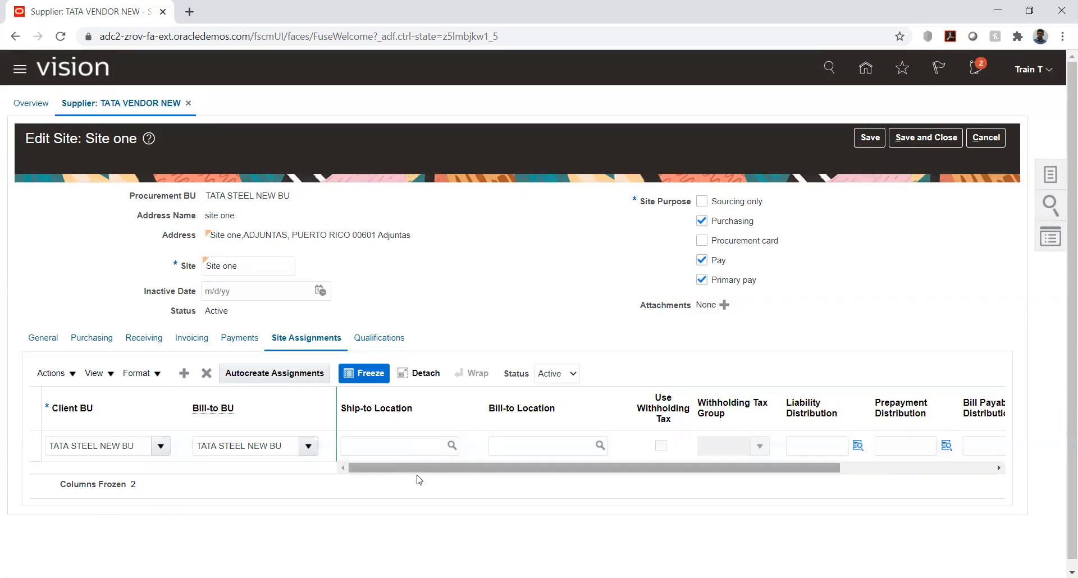
drag(419, 469, 571, 466)
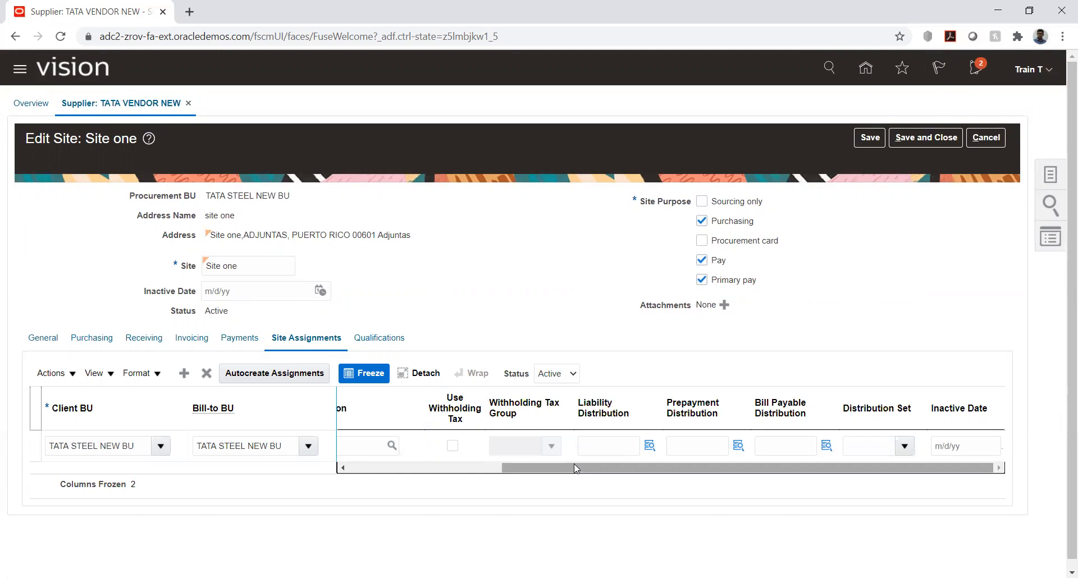
drag(574, 463, 550, 472)
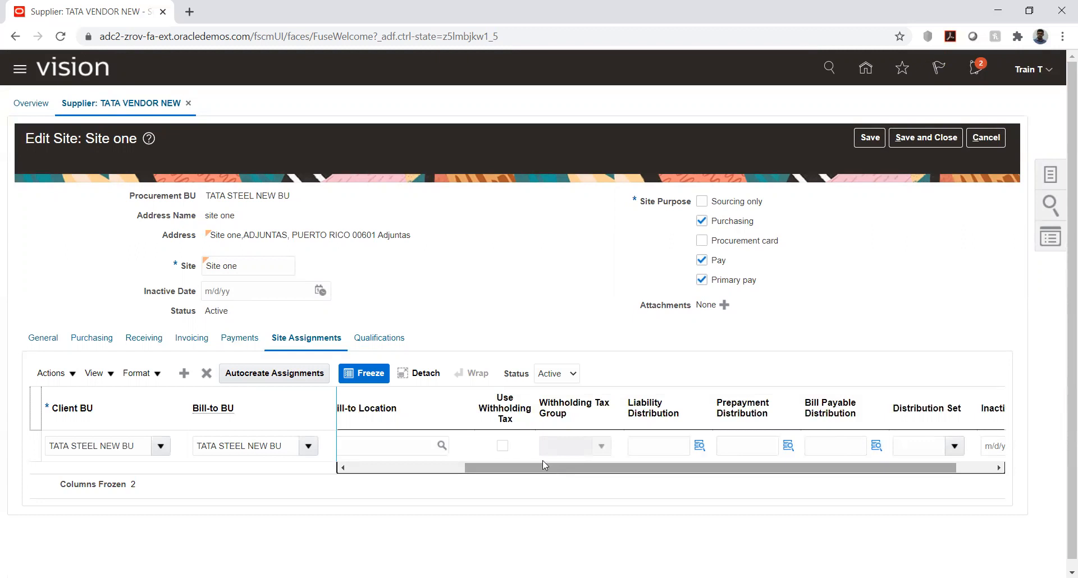
click(696, 447)
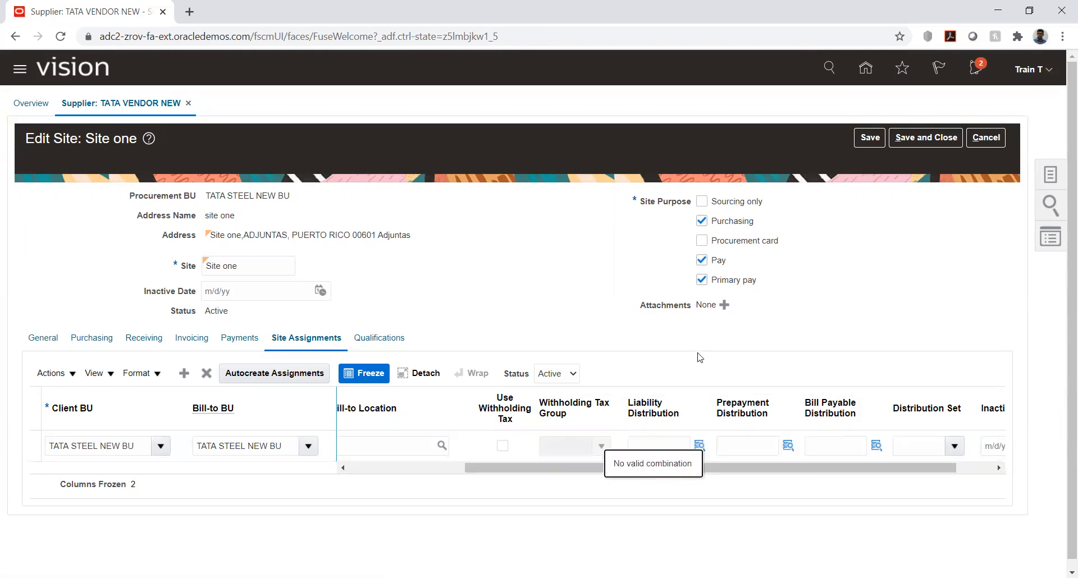
click(703, 328)
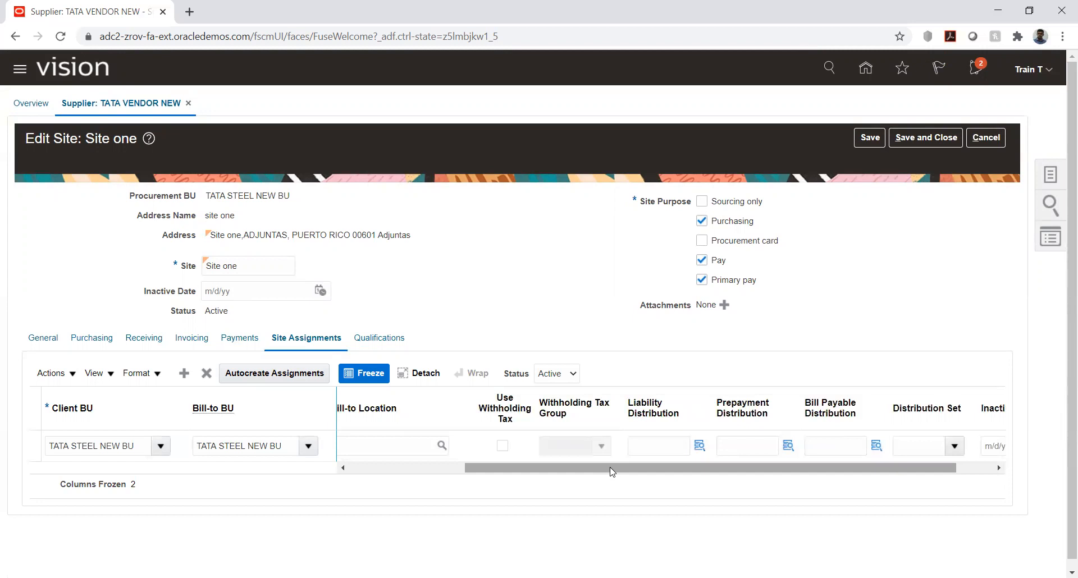
drag(612, 470, 451, 460)
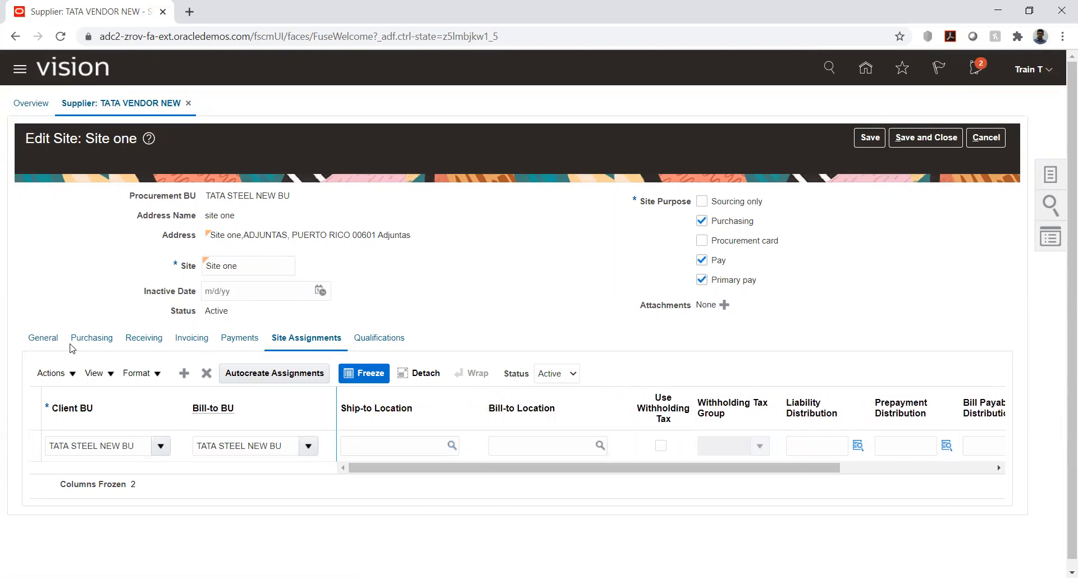
On Site one's Purchasing settings, review Freight Terms, Shipping Method and FOB options, leaving all blank.
click(107, 337)
scroll(499, 377, down, 5)
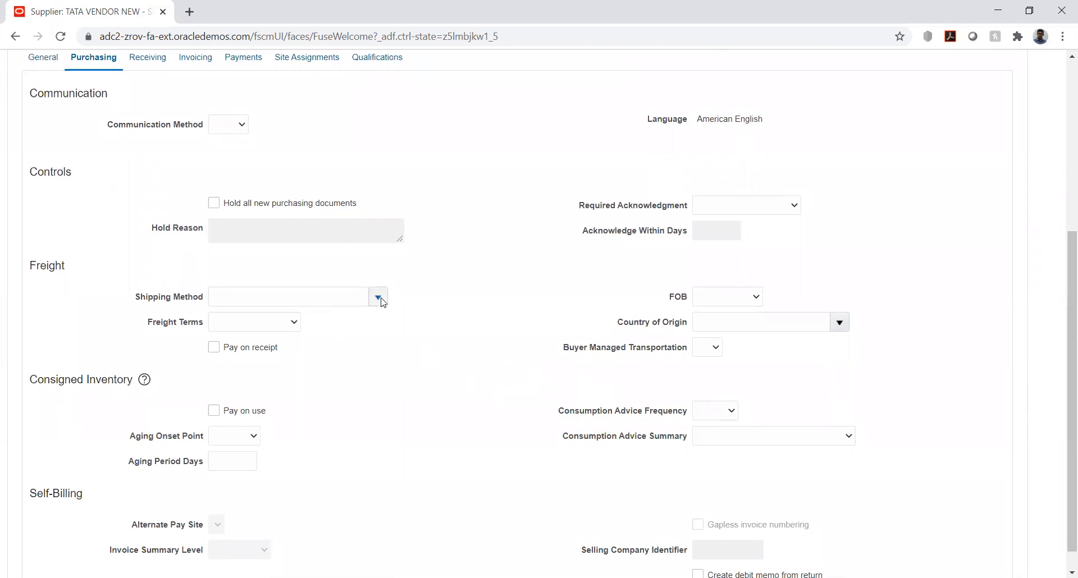
click(282, 323)
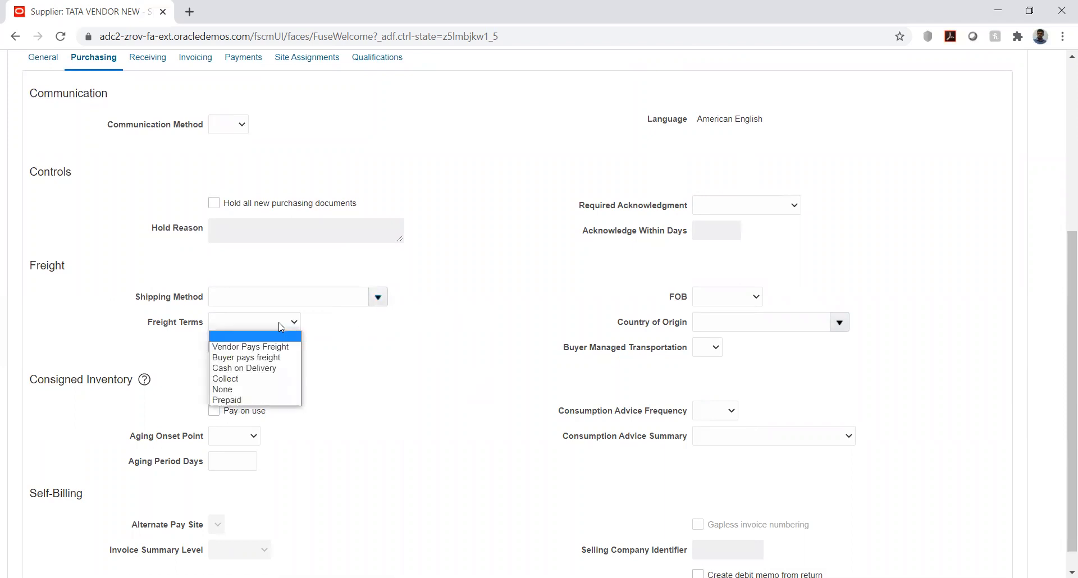
click(357, 335)
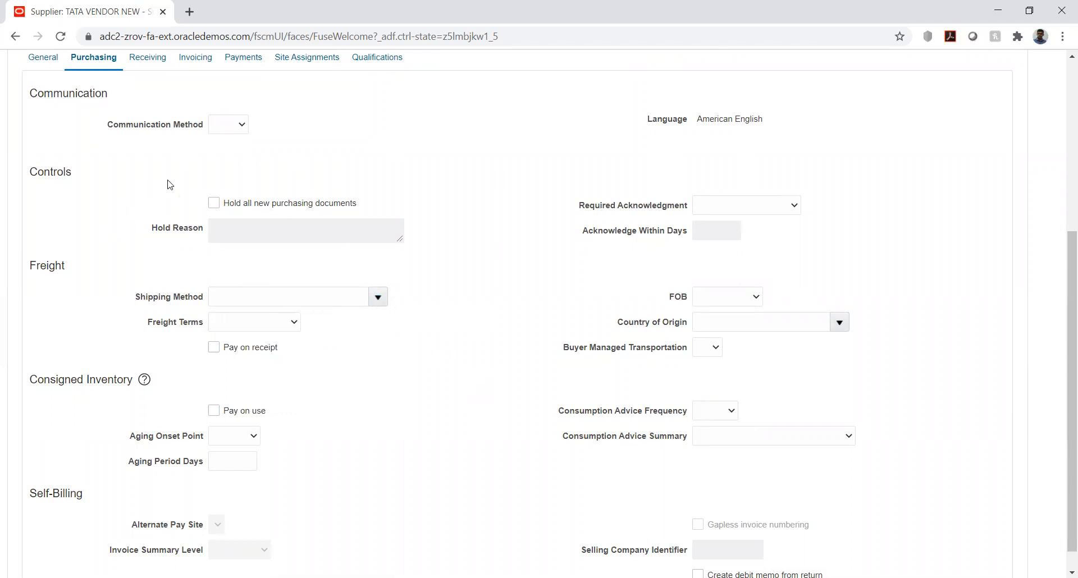
click(378, 296)
click(428, 269)
click(262, 324)
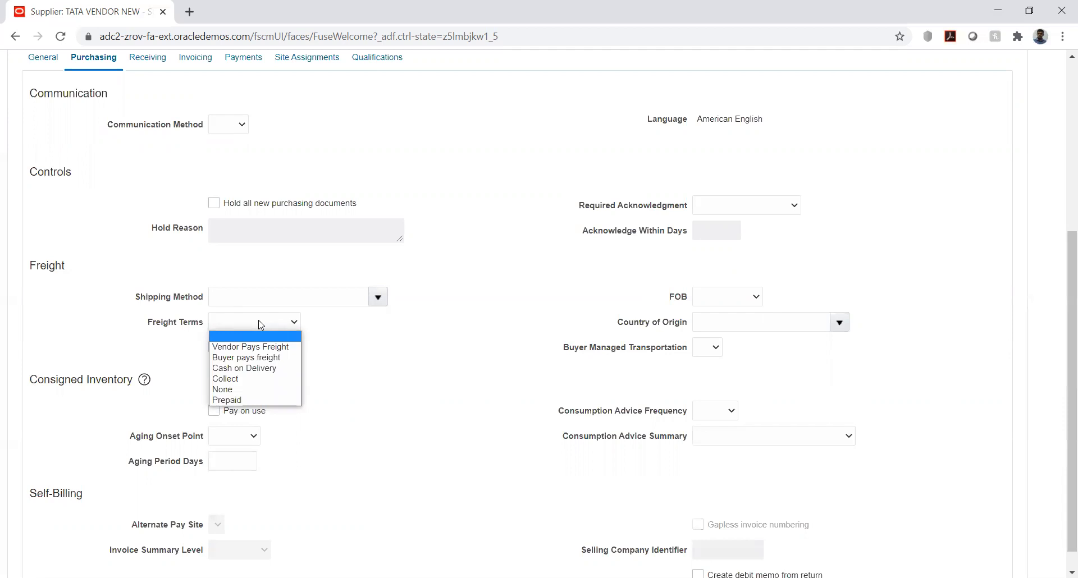
click(388, 342)
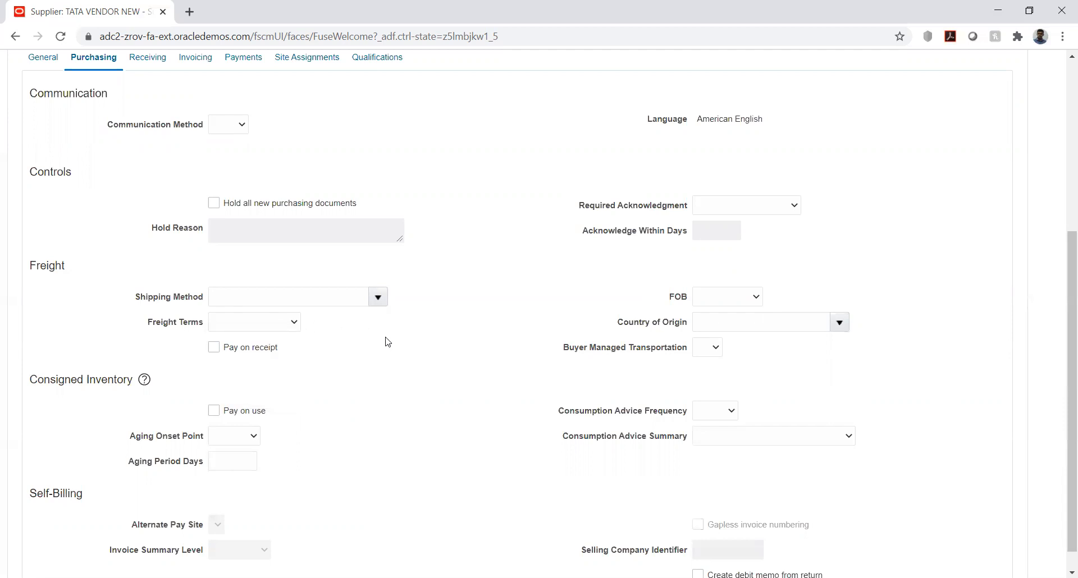
click(726, 301)
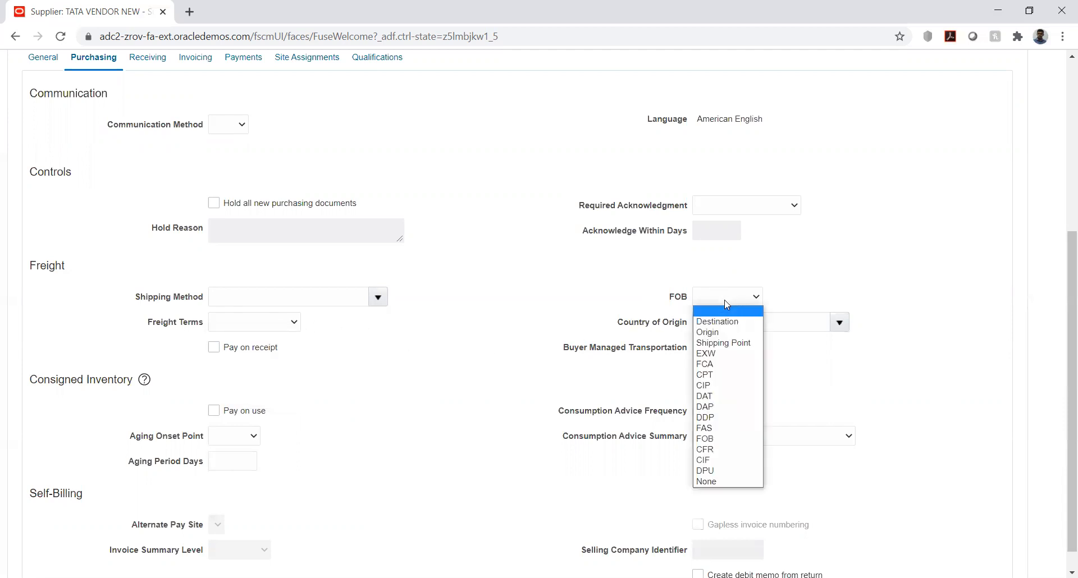
click(844, 265)
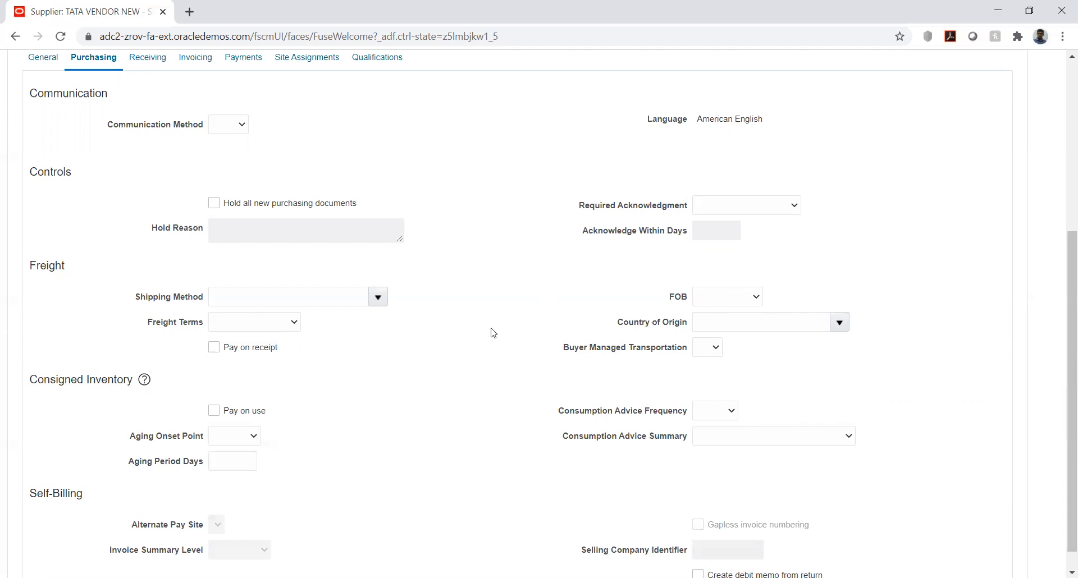
scroll(375, 375, down, 1)
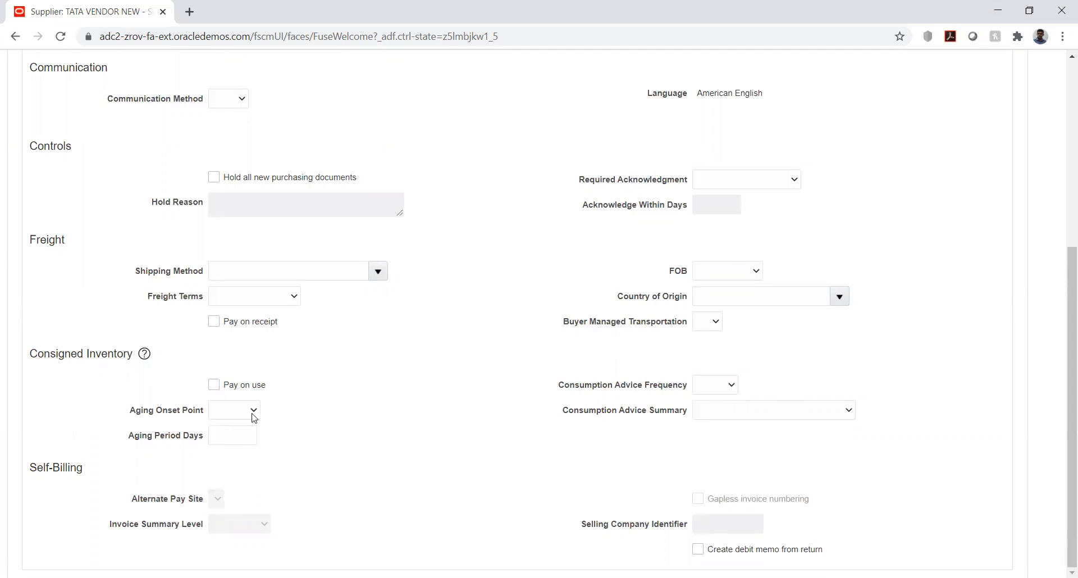
click(227, 411)
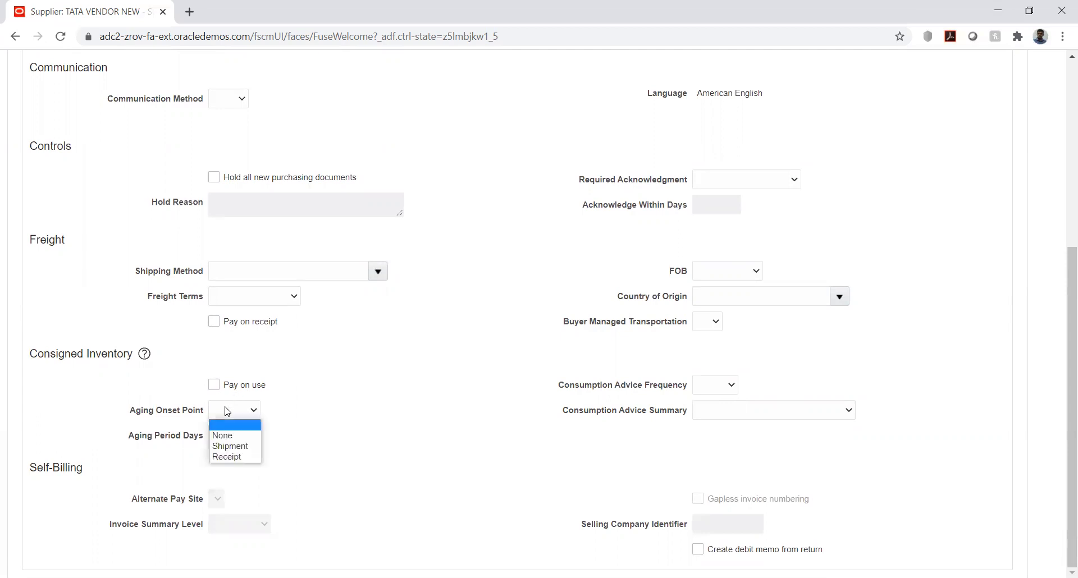
click(311, 397)
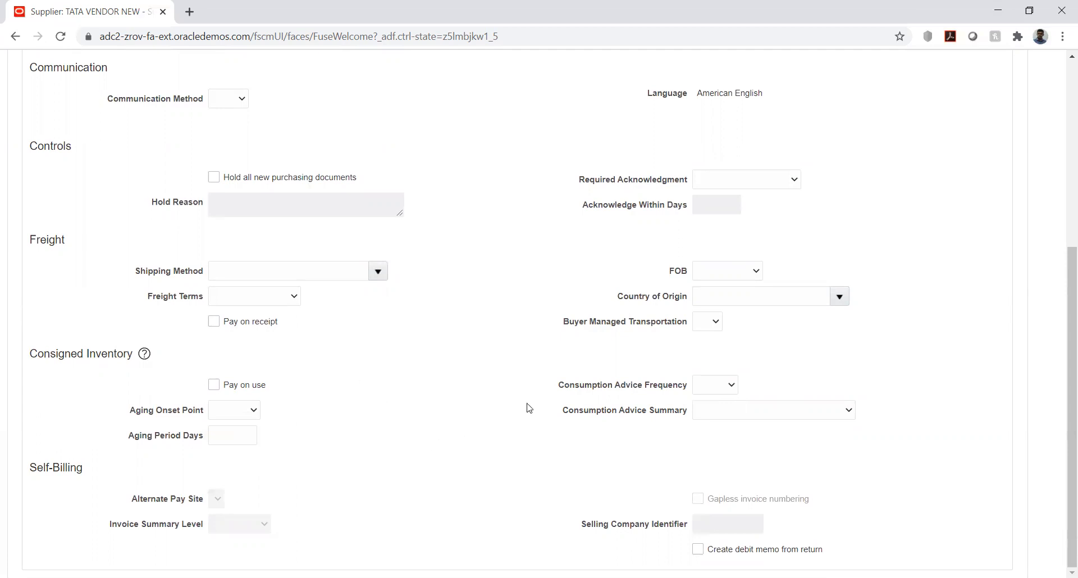
click(706, 387)
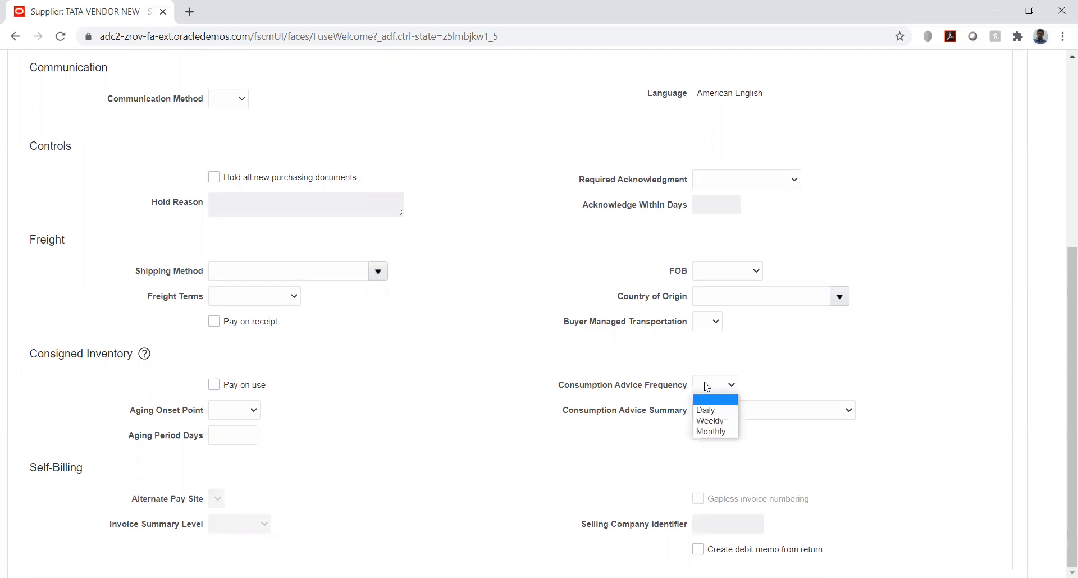
click(438, 392)
scroll(451, 359, up, 5)
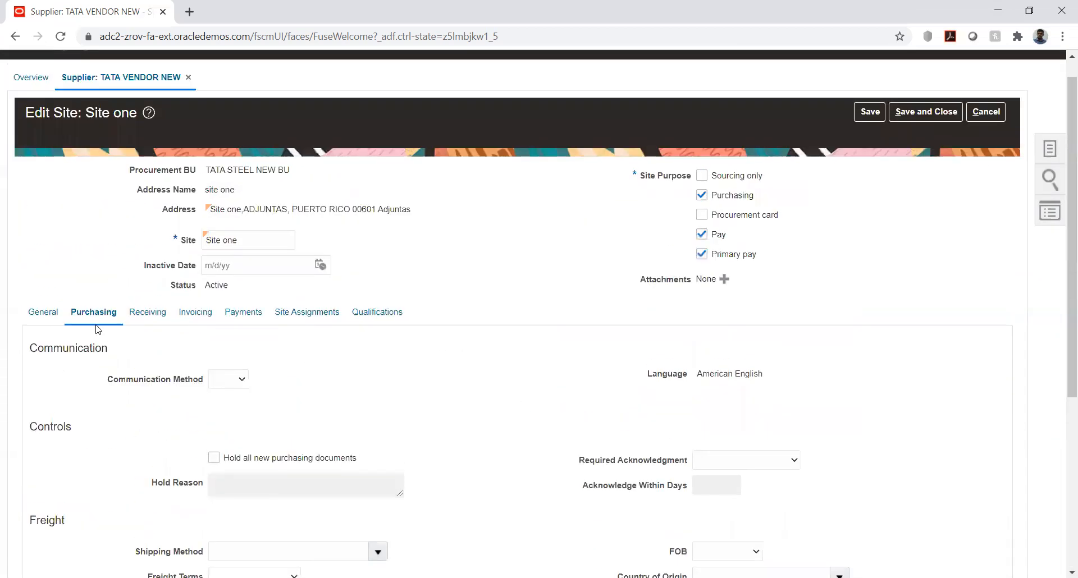
Show Site one's Receiving settings and review Ship-to Exception Action options (None, Reject, Warning) without choosing.
click(145, 316)
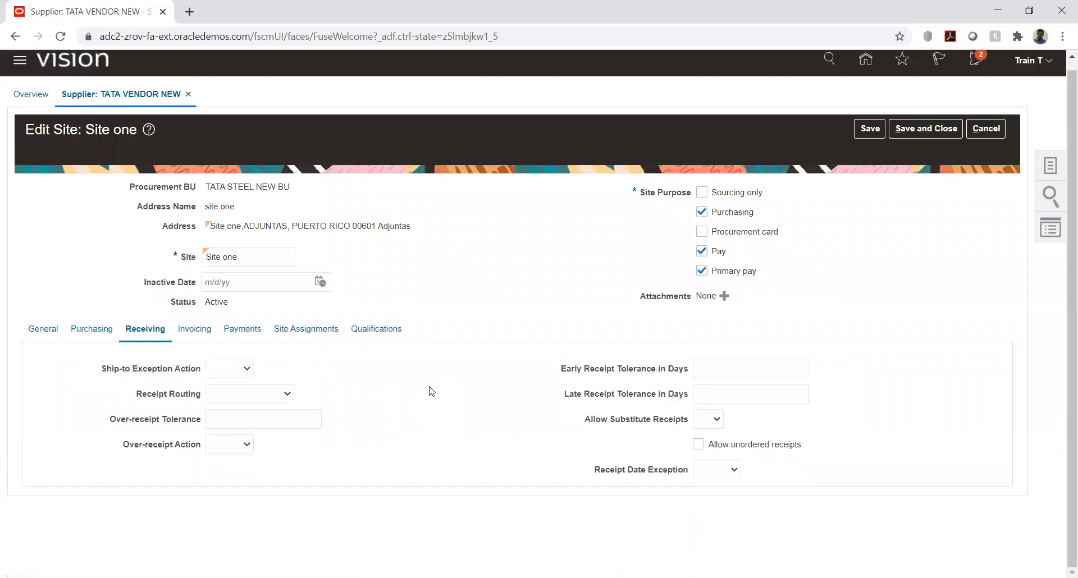
click(227, 368)
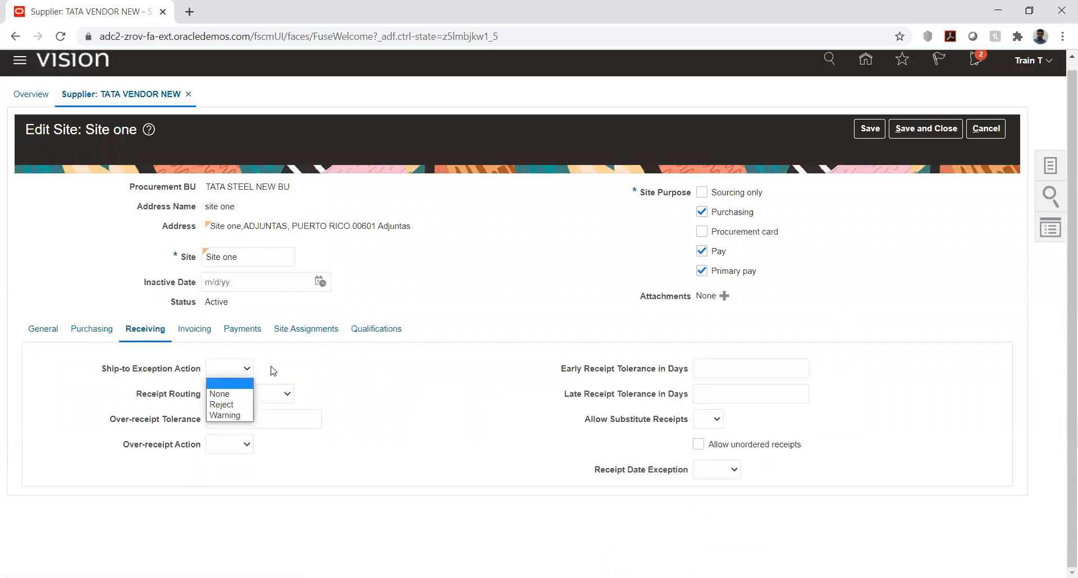
click(312, 374)
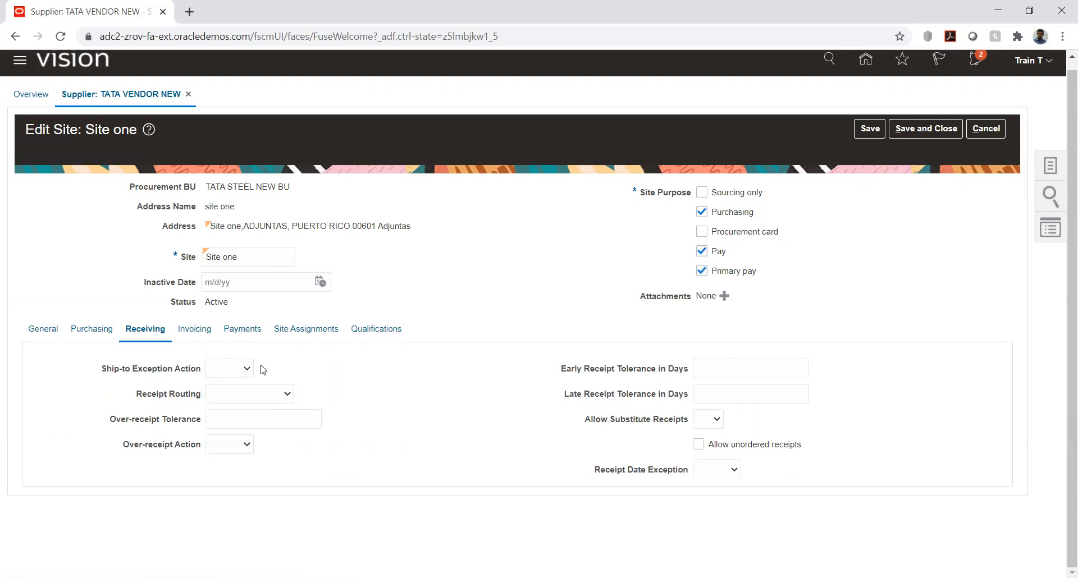
click(235, 370)
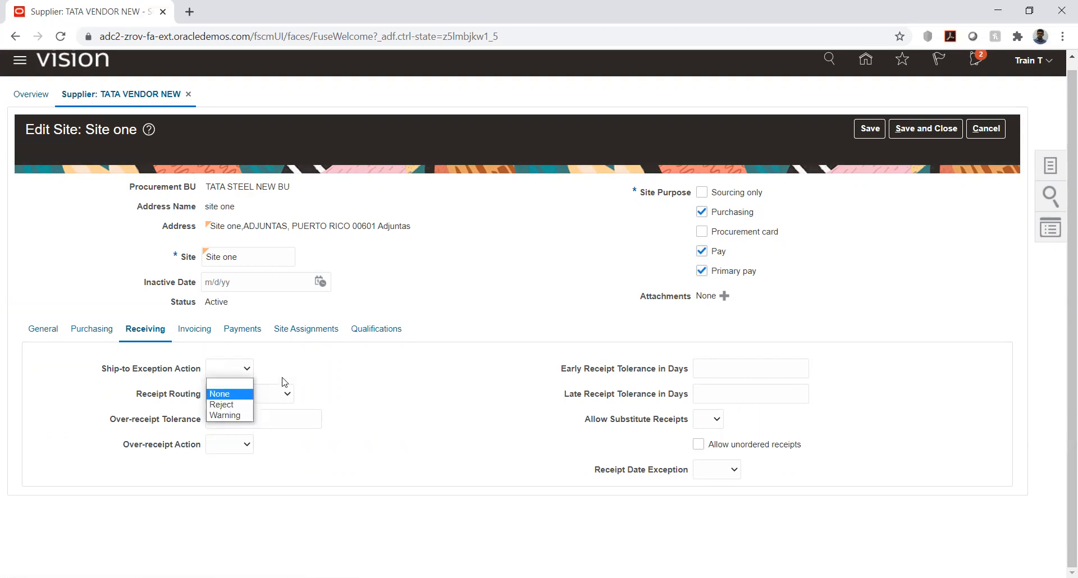
click(312, 360)
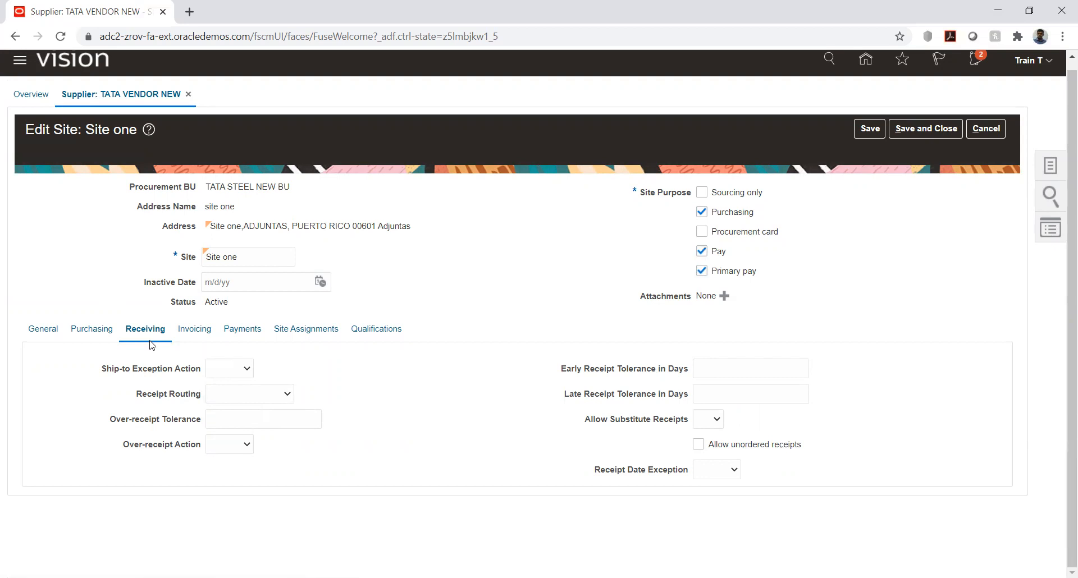
click(236, 374)
Leave Ship-to Exception Action blank and list Receipt Routing options: Direct delivery, Inspection required, Standard receipt.
click(330, 357)
click(264, 397)
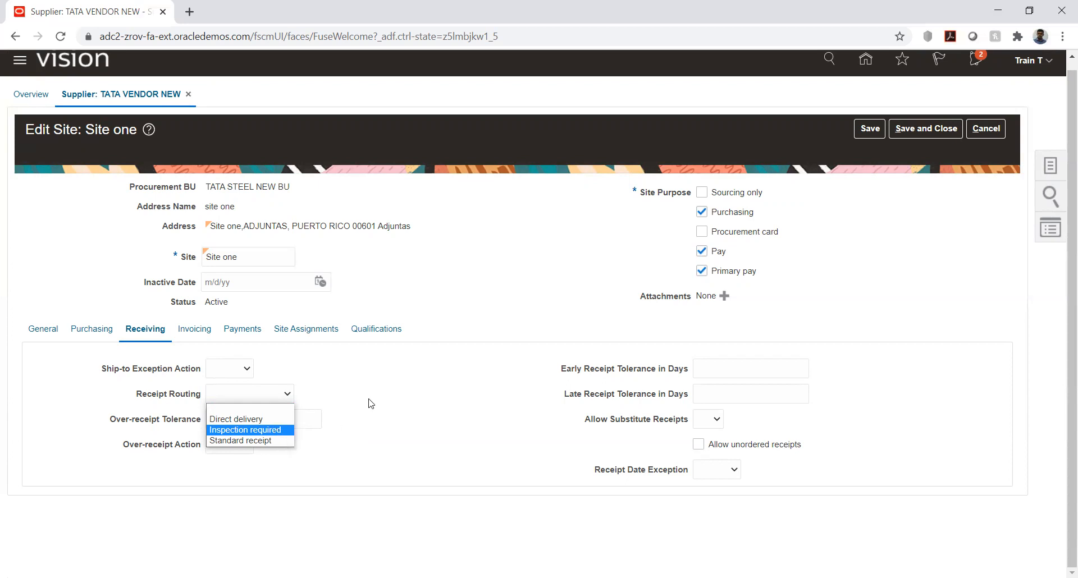
click(268, 413)
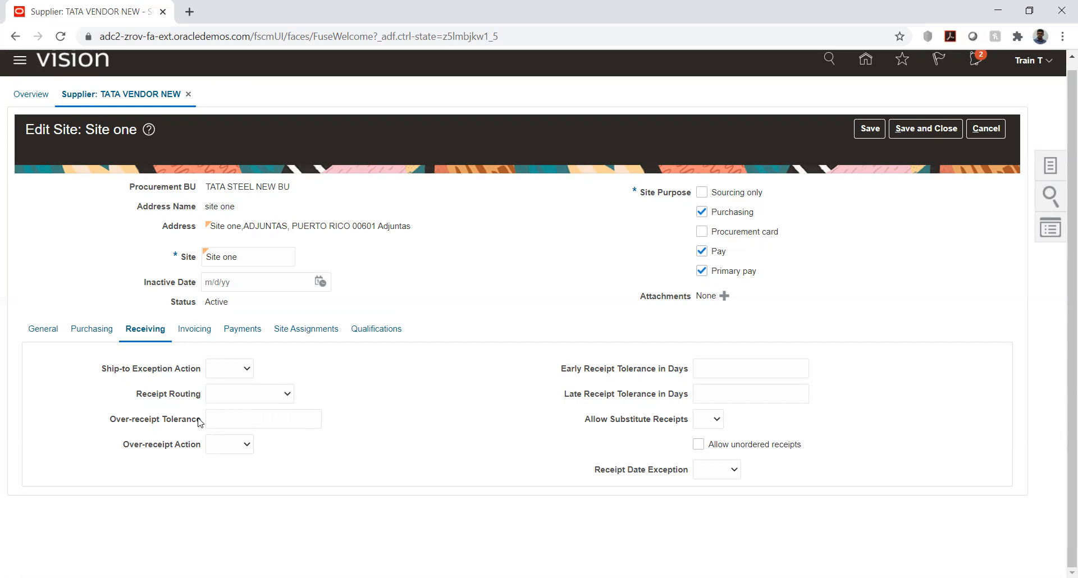
click(224, 446)
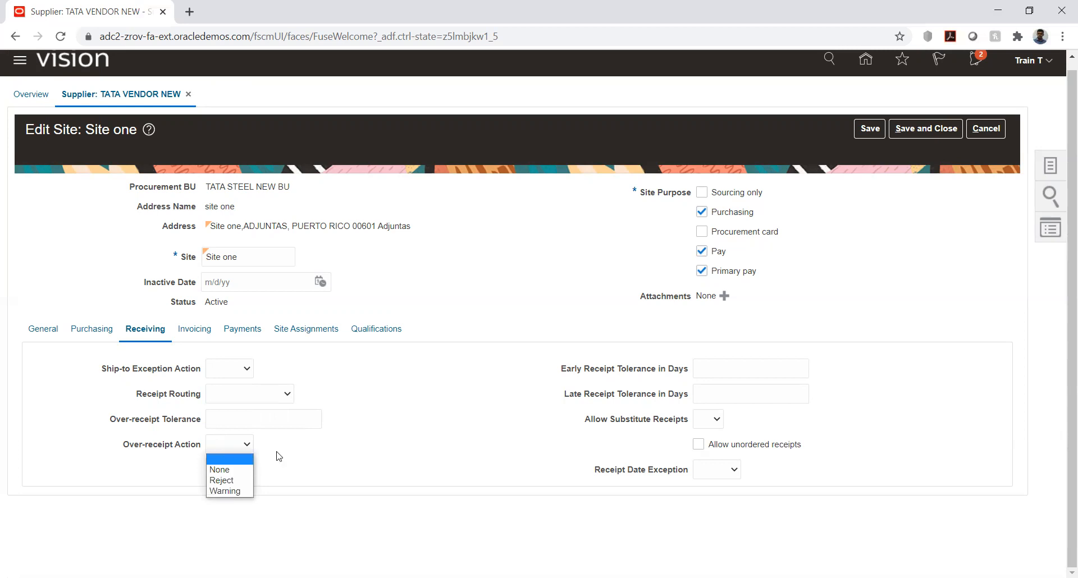
click(318, 461)
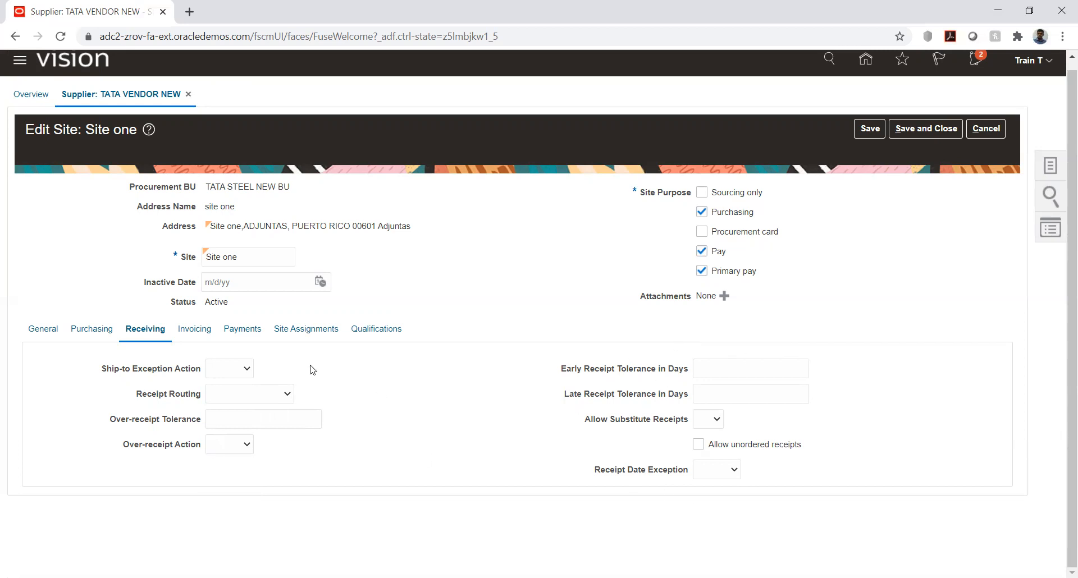
In Site one's Invoicing settings, review Terms Date Basis, Pay Date Basis and Always Take Discount, leaving them unchanged.
click(187, 333)
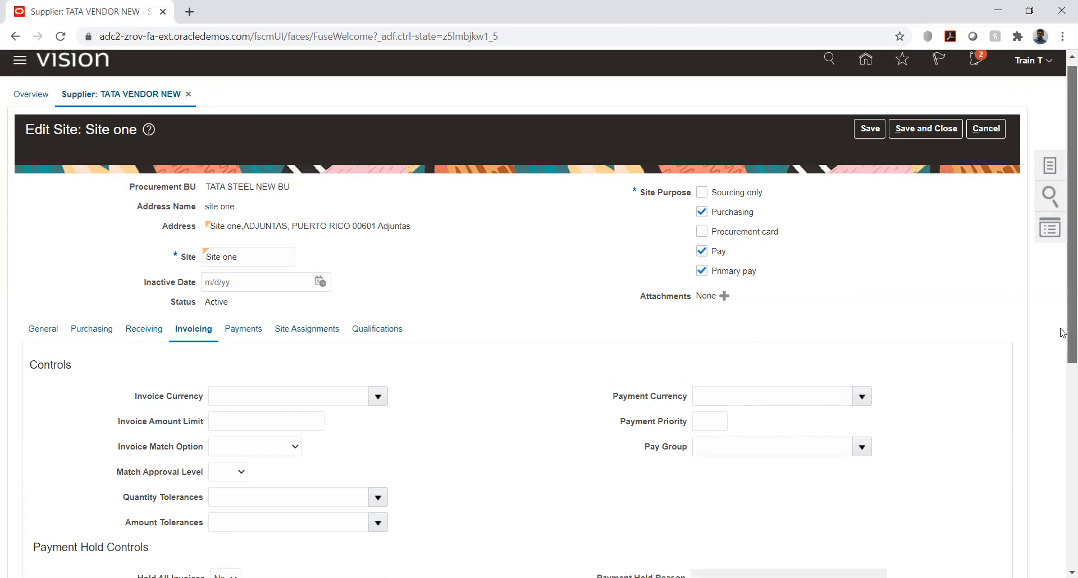
drag(1061, 333, 1061, 496)
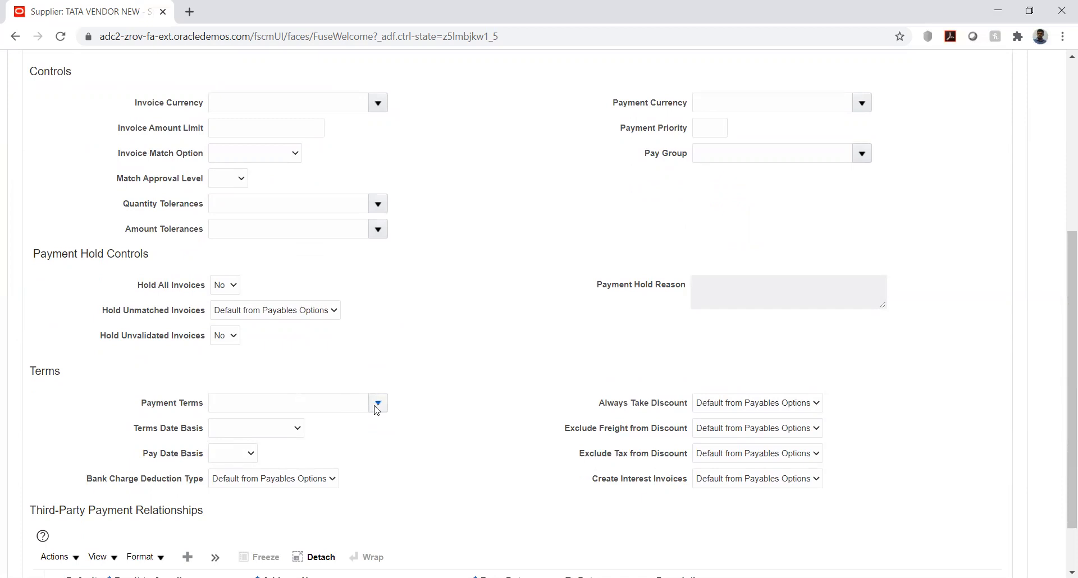
click(275, 432)
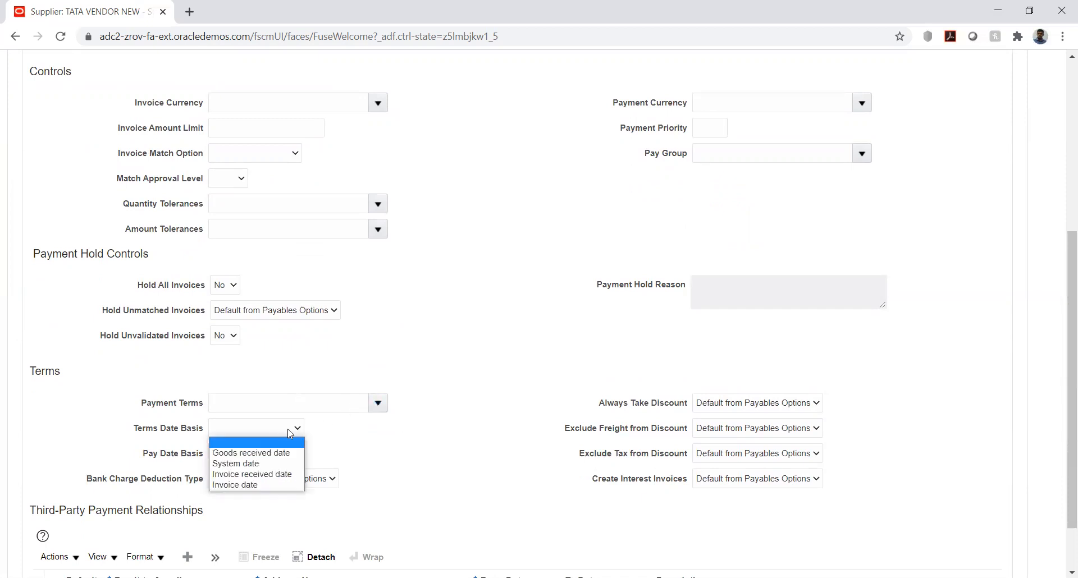
click(339, 437)
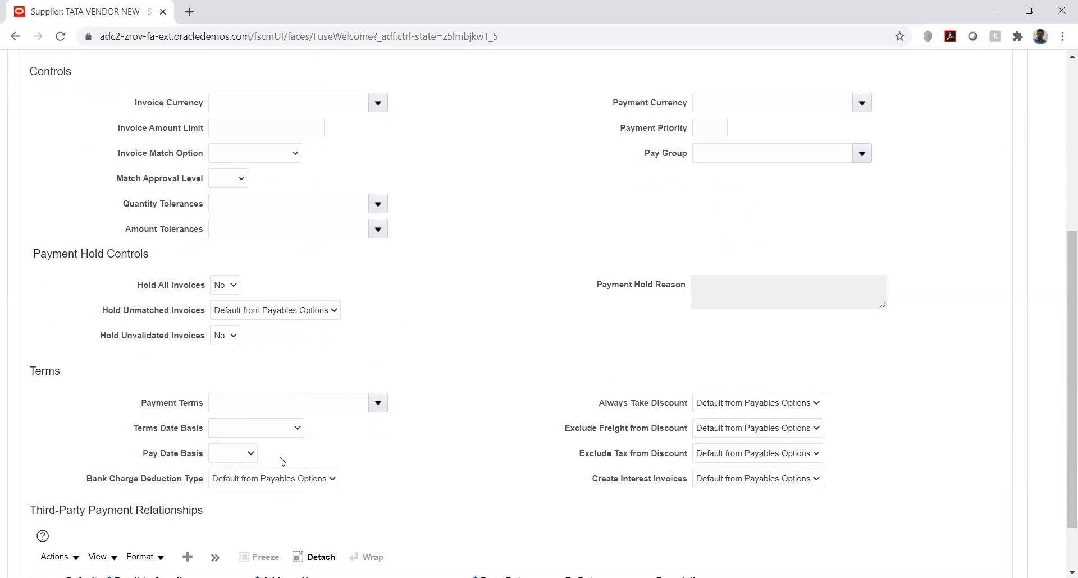
click(218, 462)
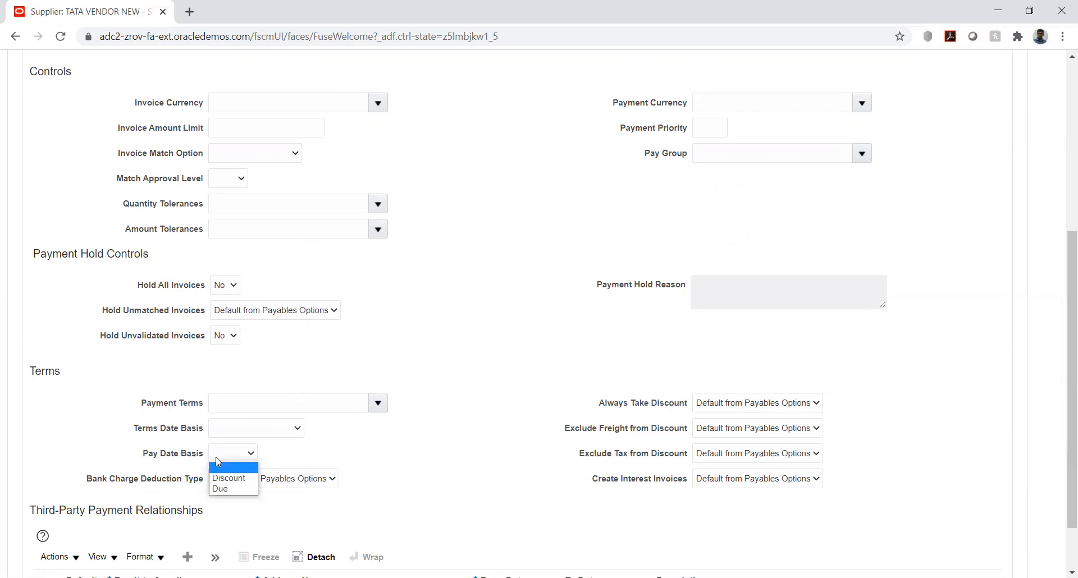
click(341, 453)
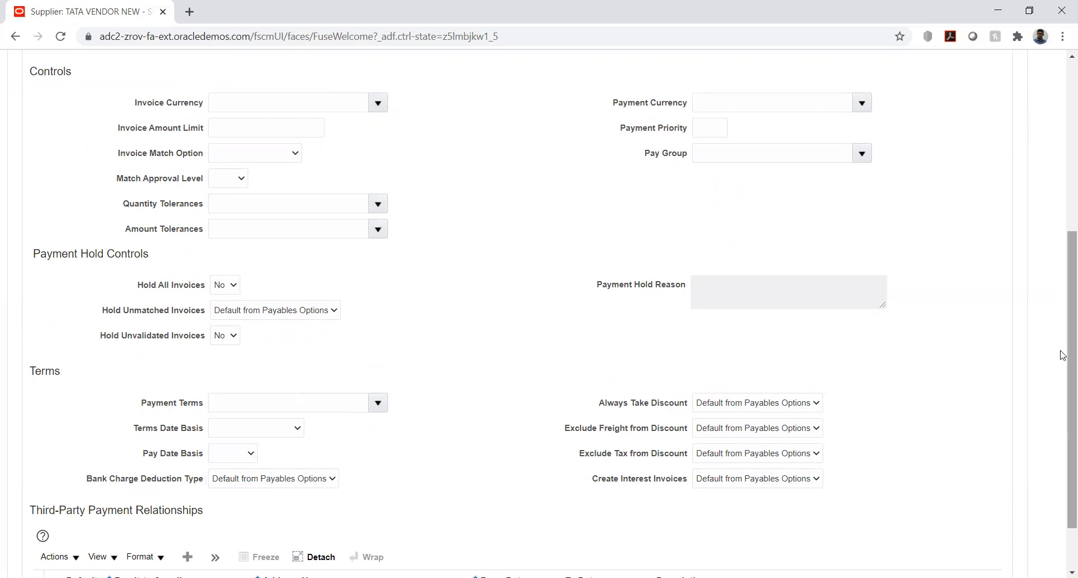
click(721, 404)
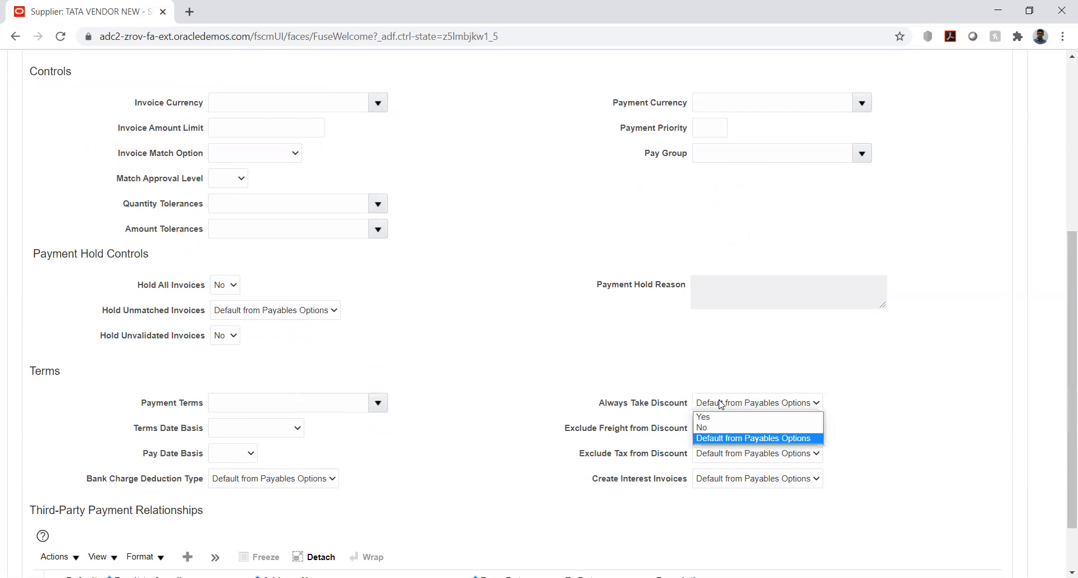
click(831, 365)
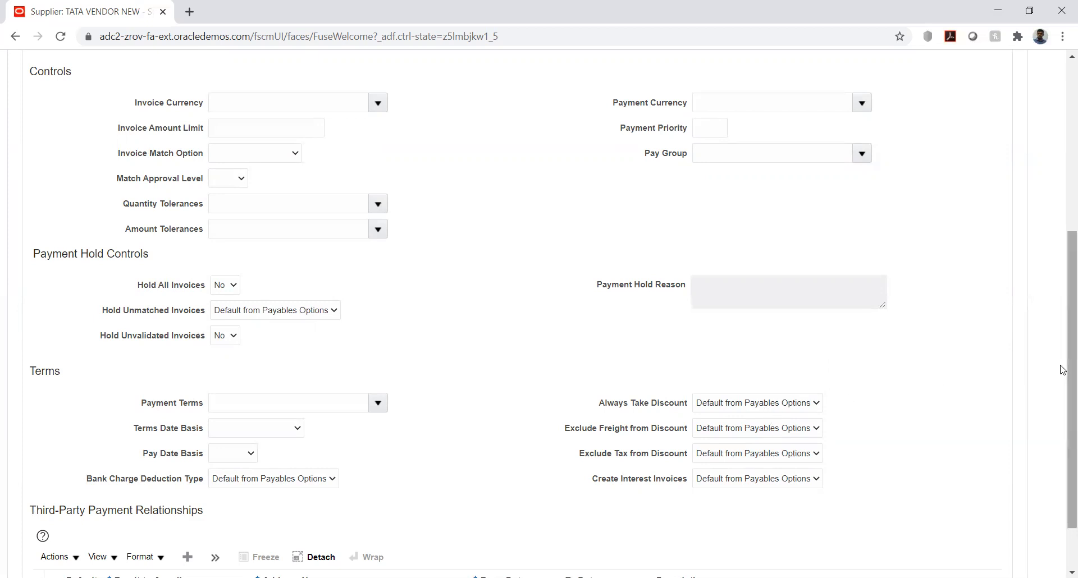
right_click(1062, 331)
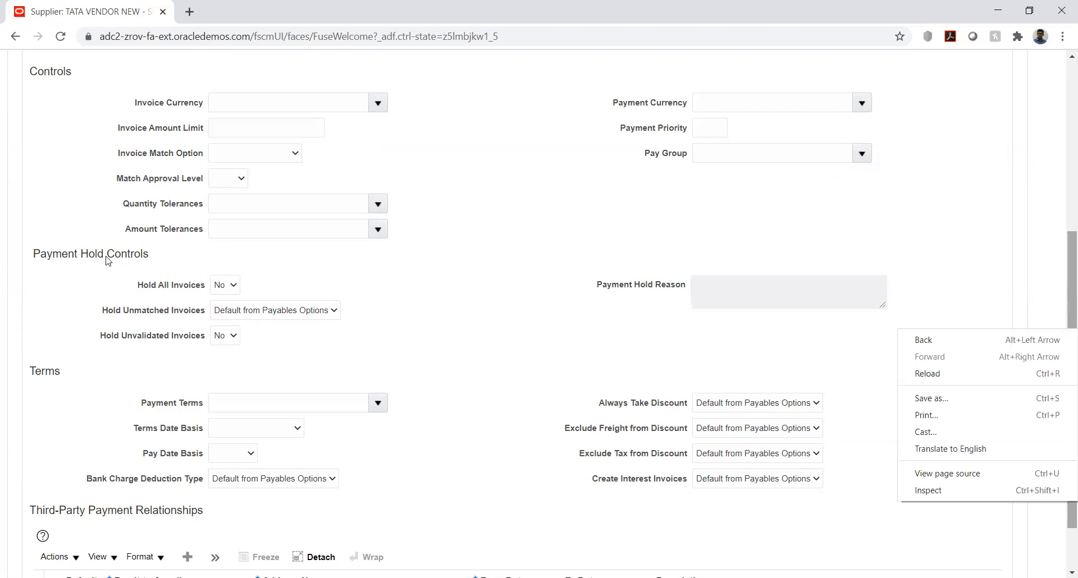
click(225, 287)
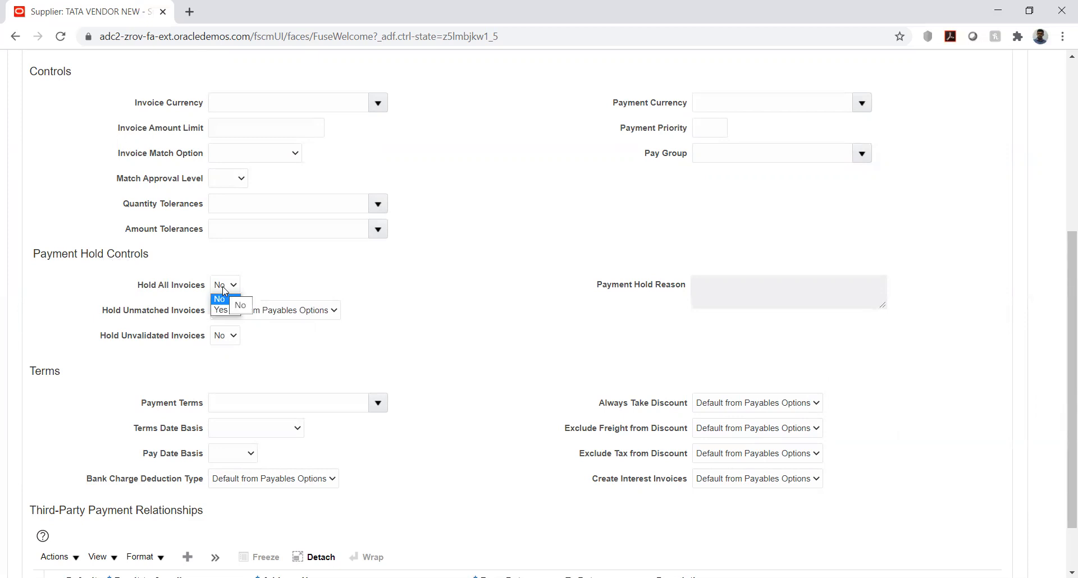
click(282, 278)
click(239, 312)
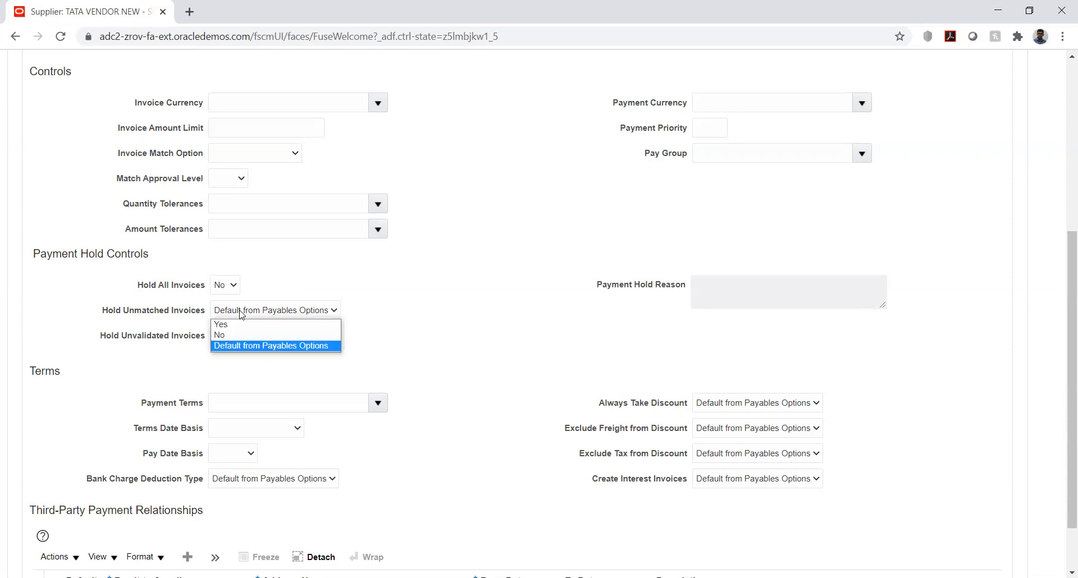
click(264, 279)
click(217, 290)
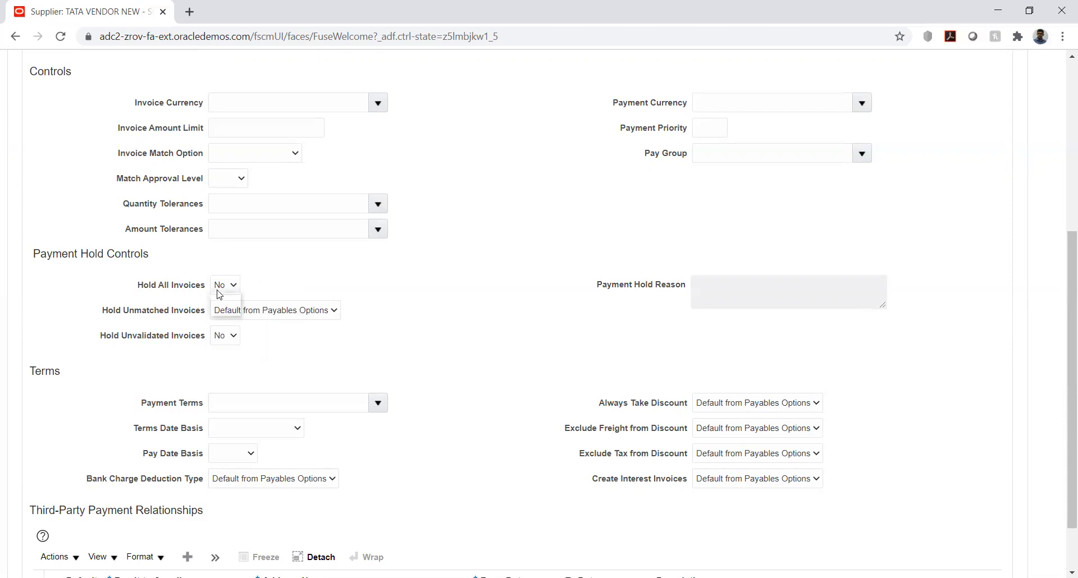
click(279, 279)
click(333, 314)
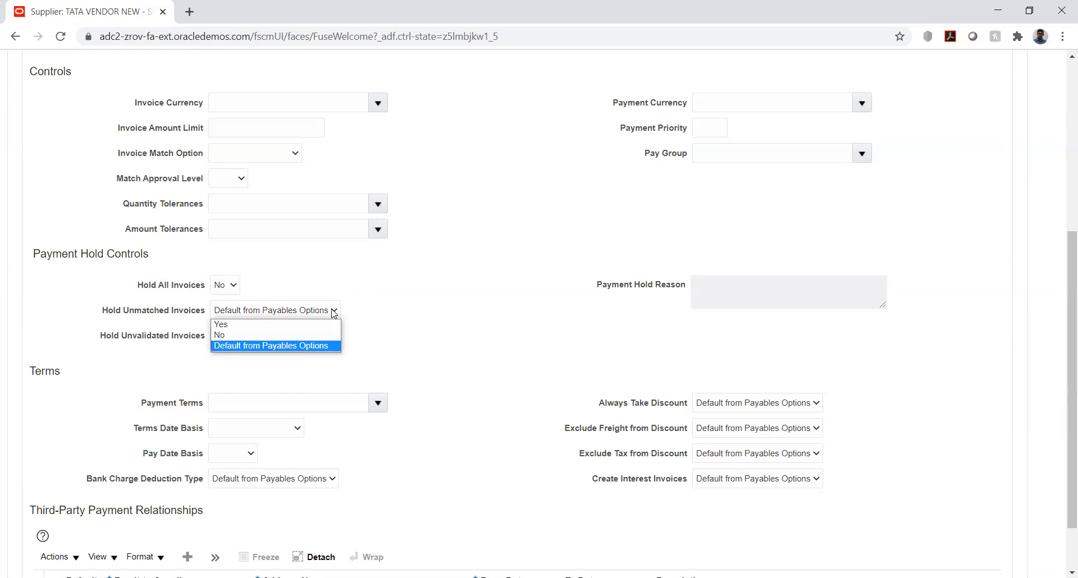
click(380, 309)
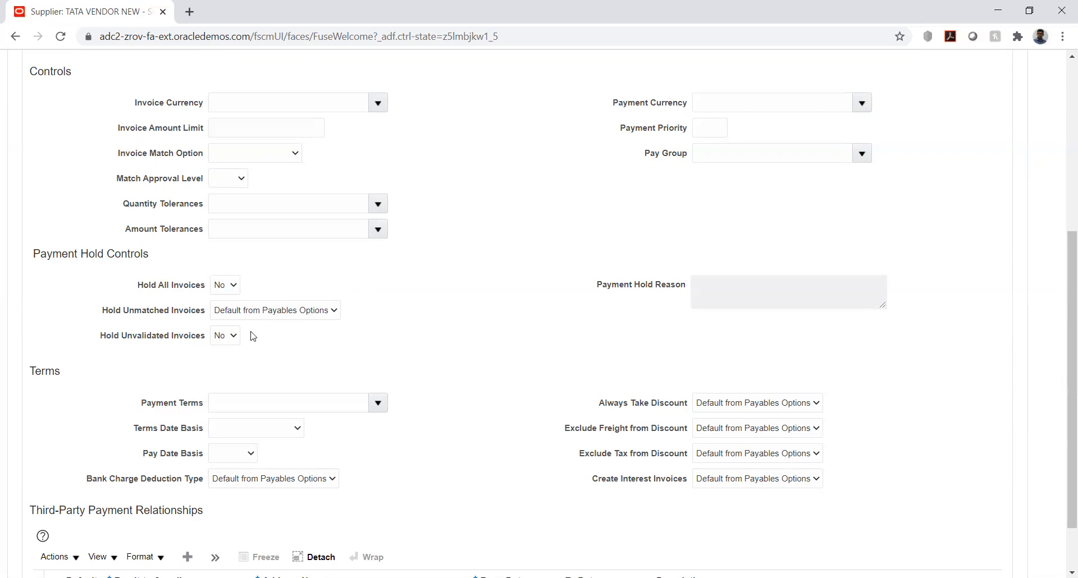
click(221, 342)
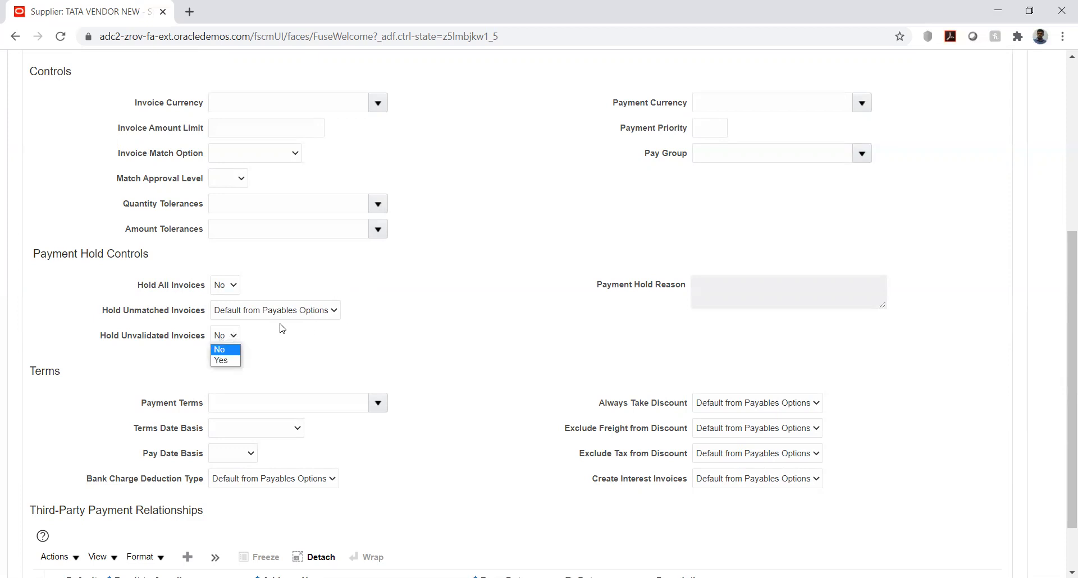
click(307, 347)
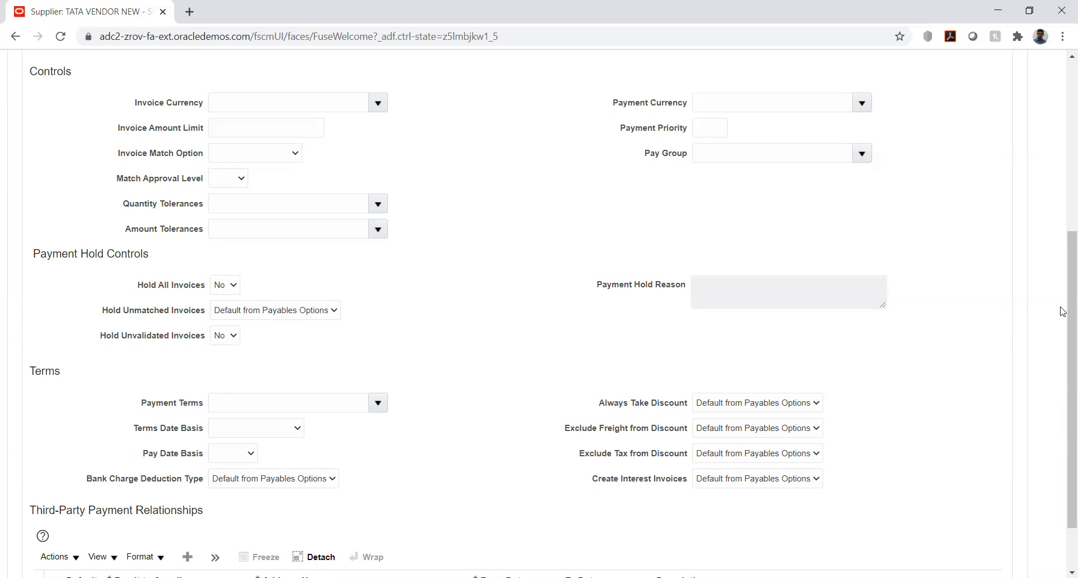
right_click(1061, 245)
click(538, 159)
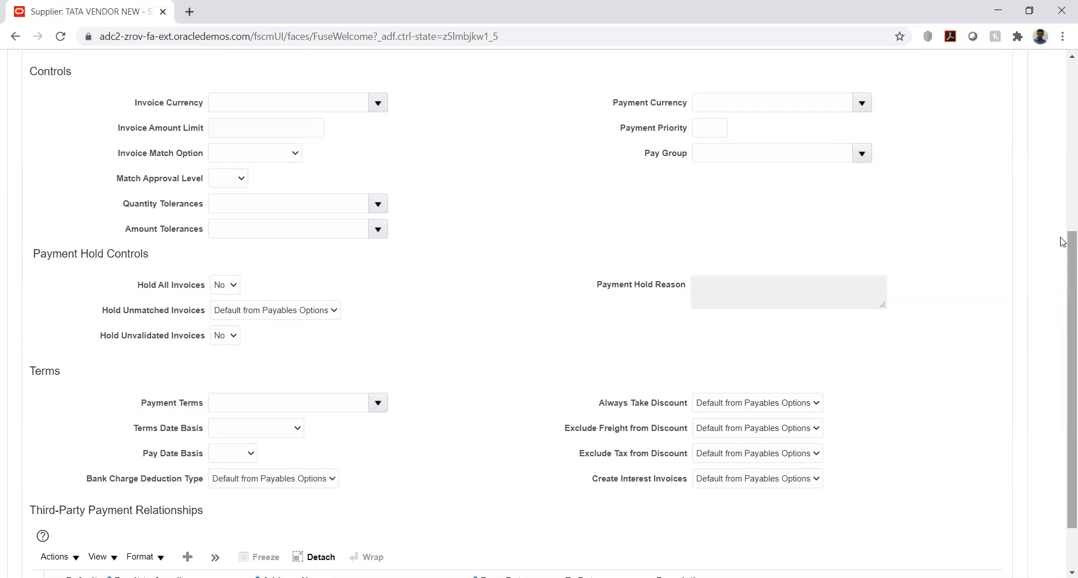
scroll(480, 264, up, 3)
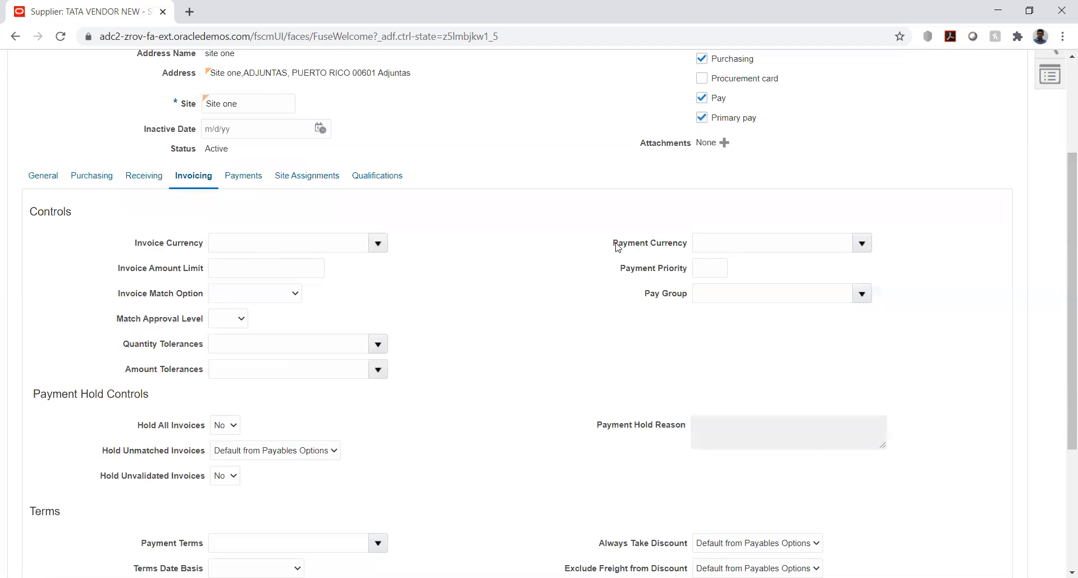
drag(616, 244, 662, 242)
click(646, 226)
drag(118, 269, 203, 270)
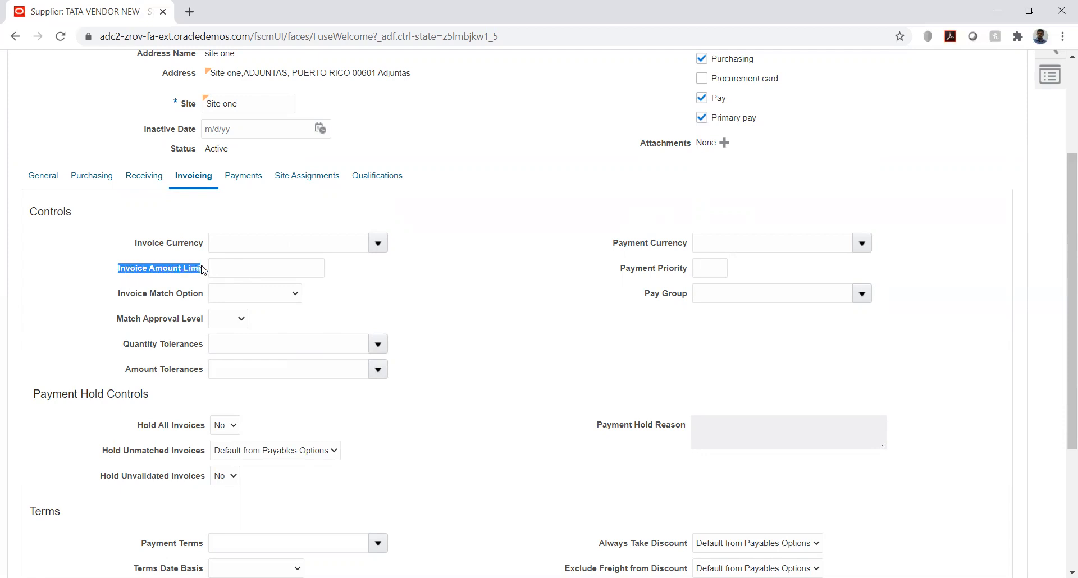
click(94, 267)
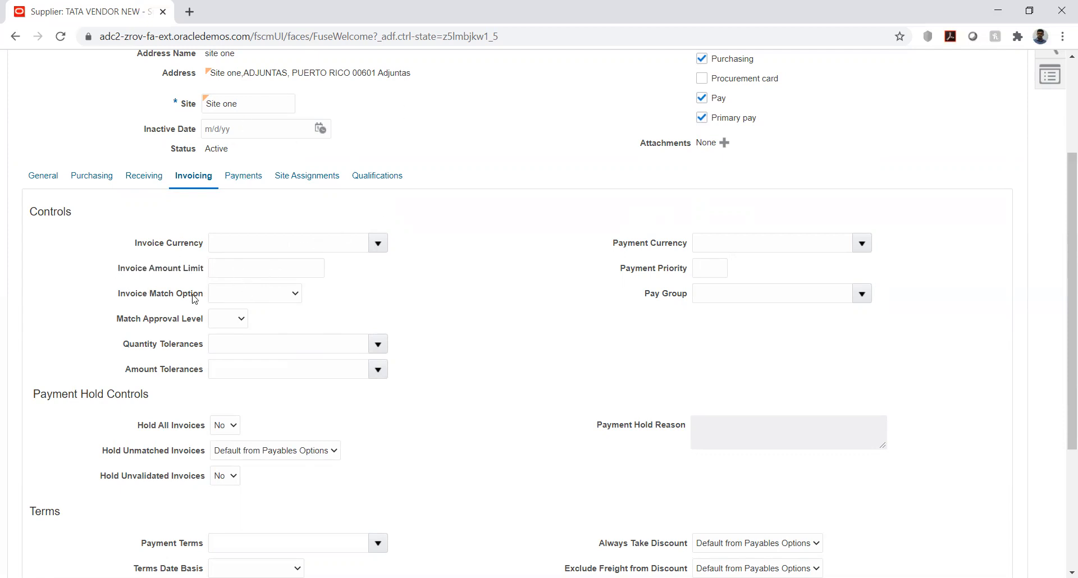
click(242, 295)
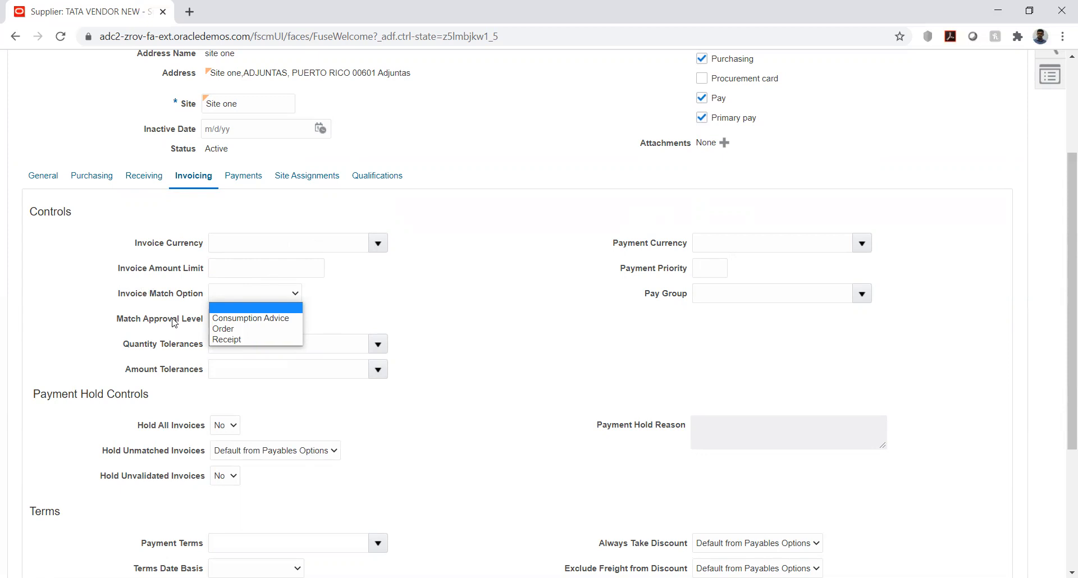
click(66, 321)
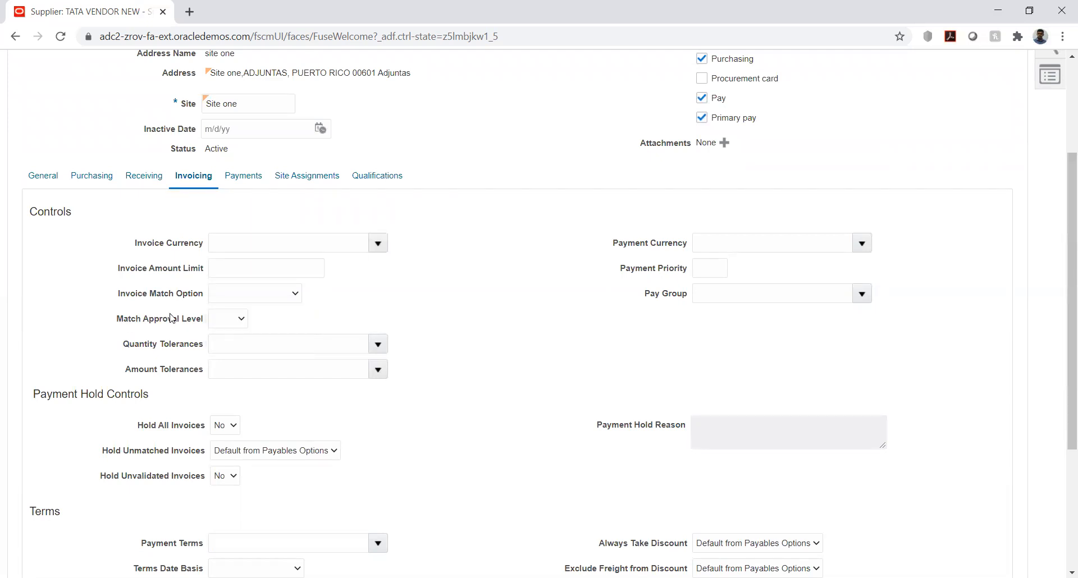
click(231, 319)
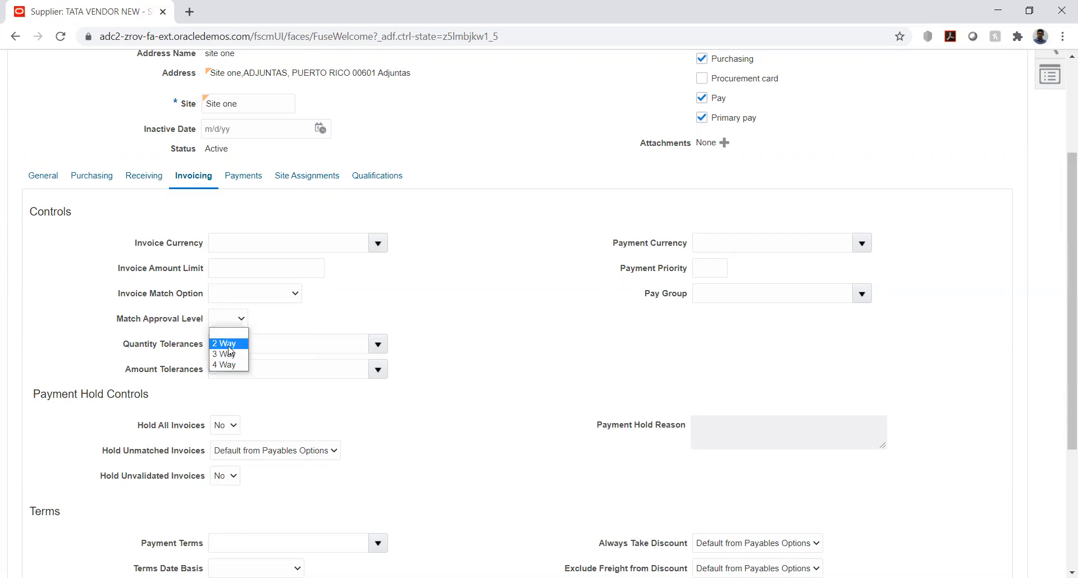
click(369, 305)
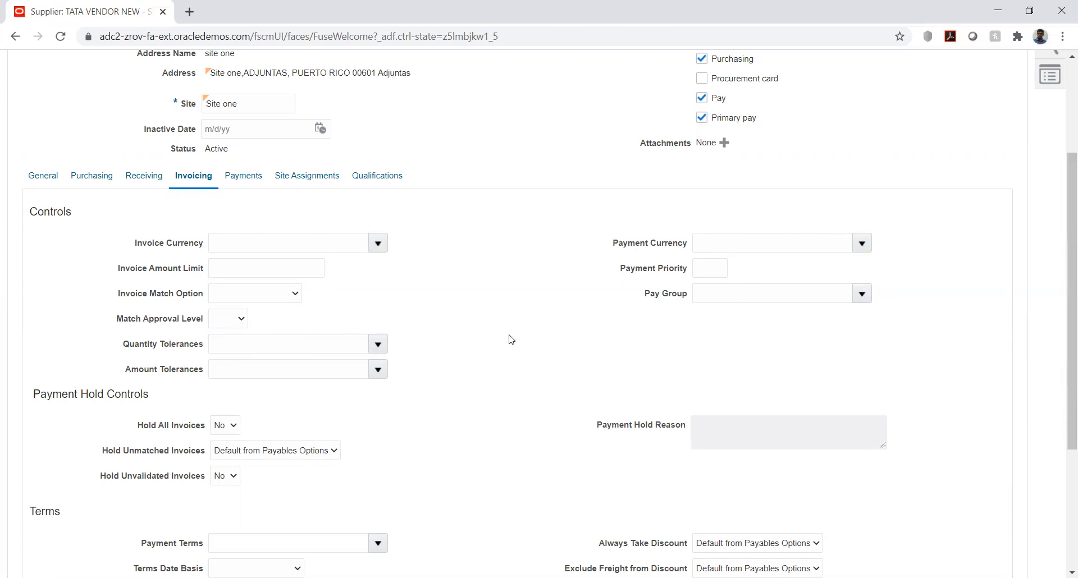
scroll(510, 336, up, 1)
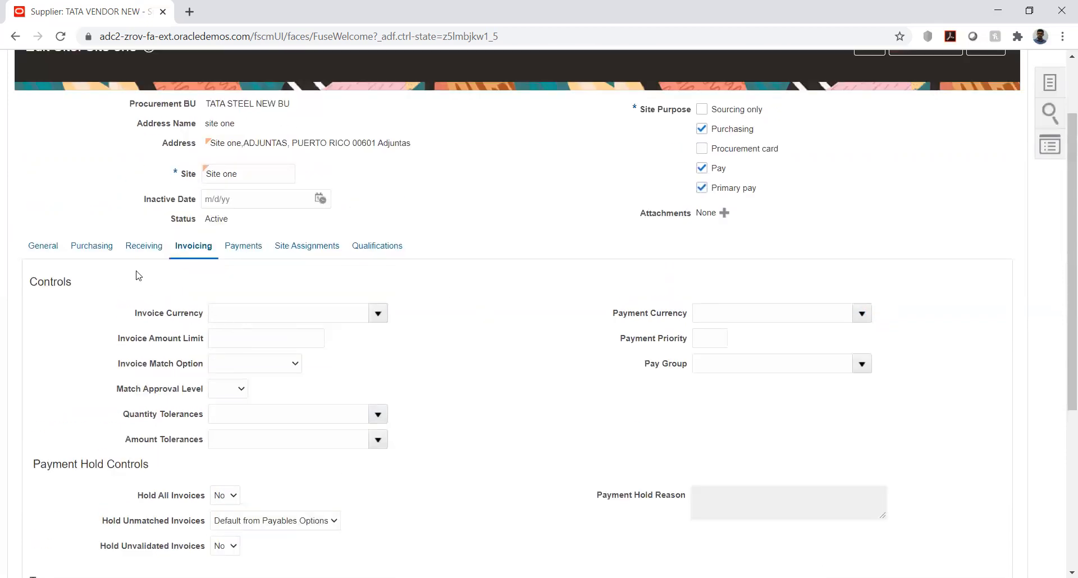
Select Check as Site one's payment method and show its TATA STEEL NEW BU site assignment.
click(235, 248)
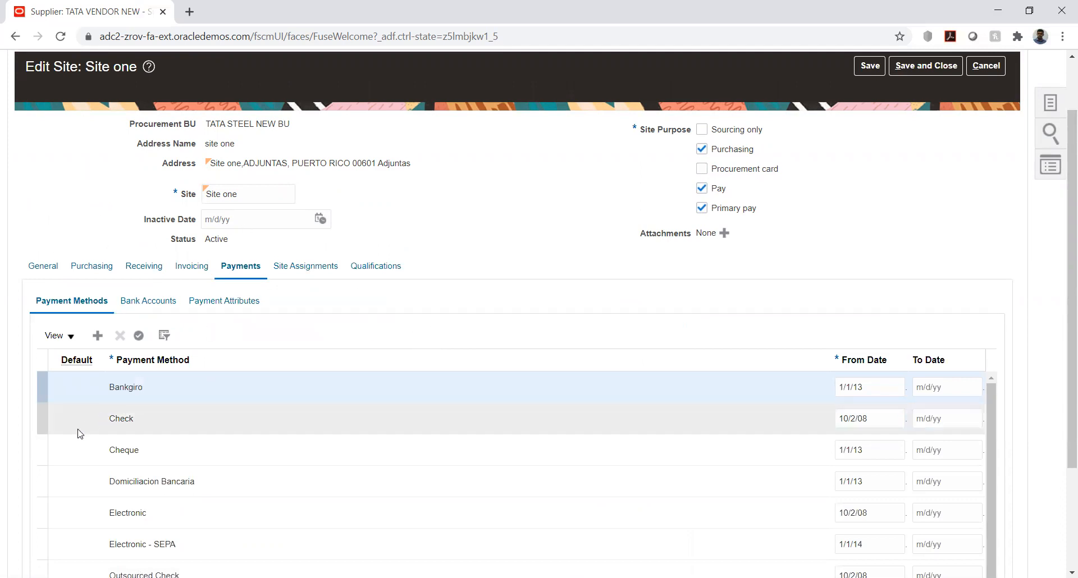
click(85, 416)
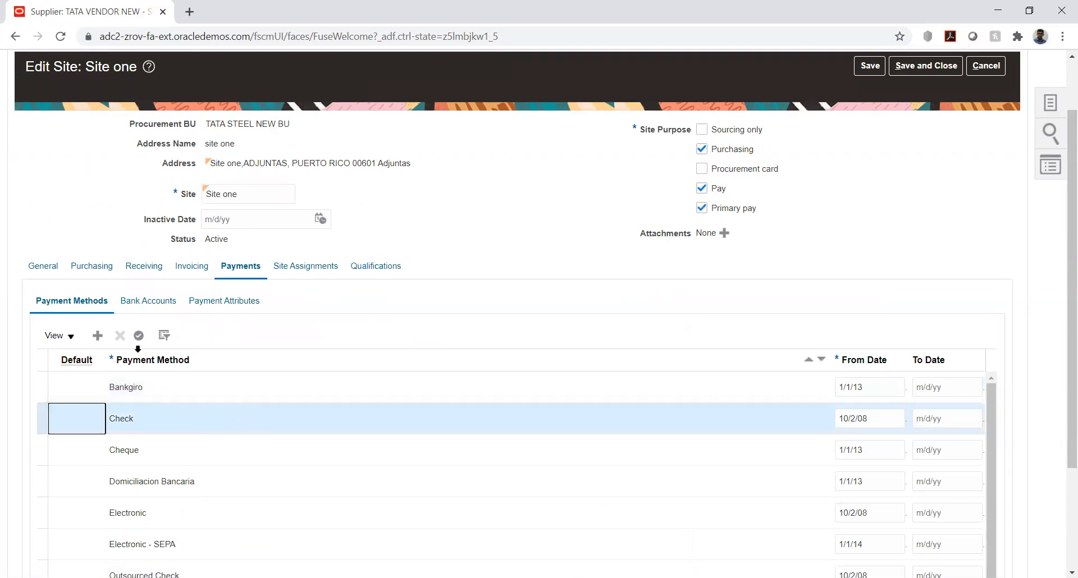
click(138, 336)
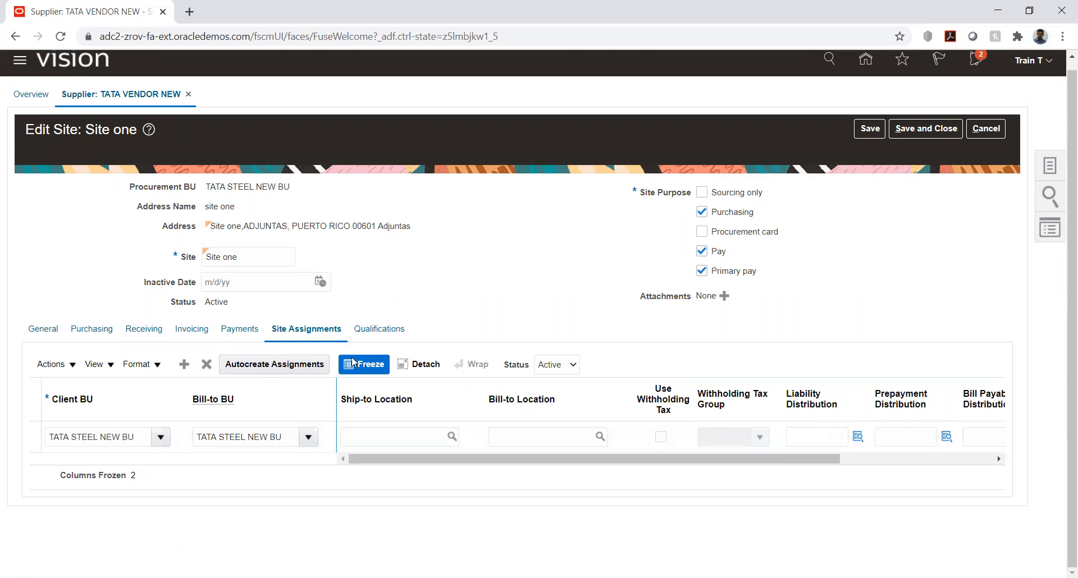
Review Site one's Qualifications and Site Assignments, then save the site (Last Saved 10/27/20 3:33 AM).
click(391, 331)
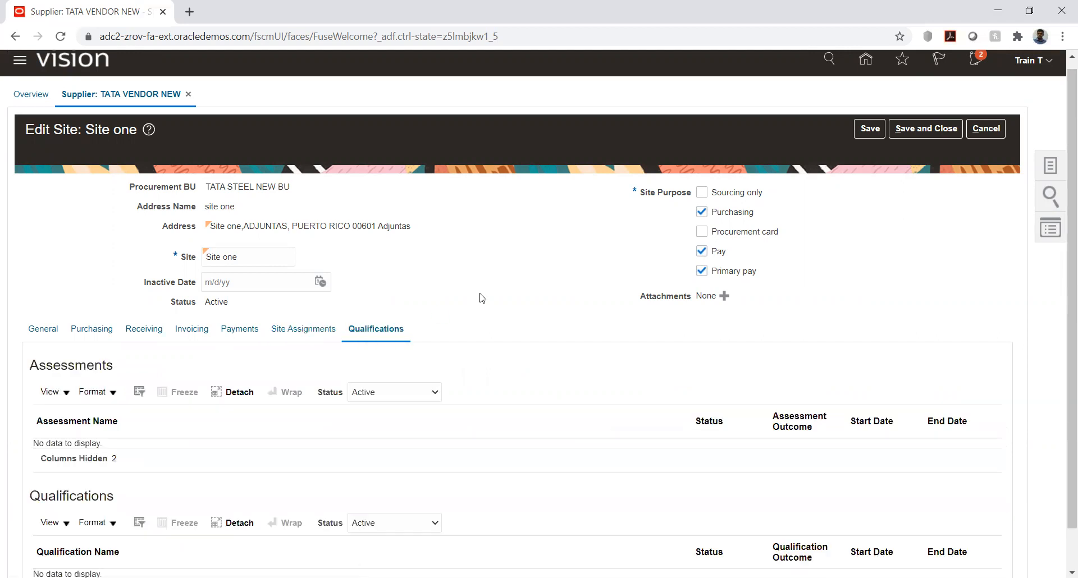
scroll(496, 241, down, 1)
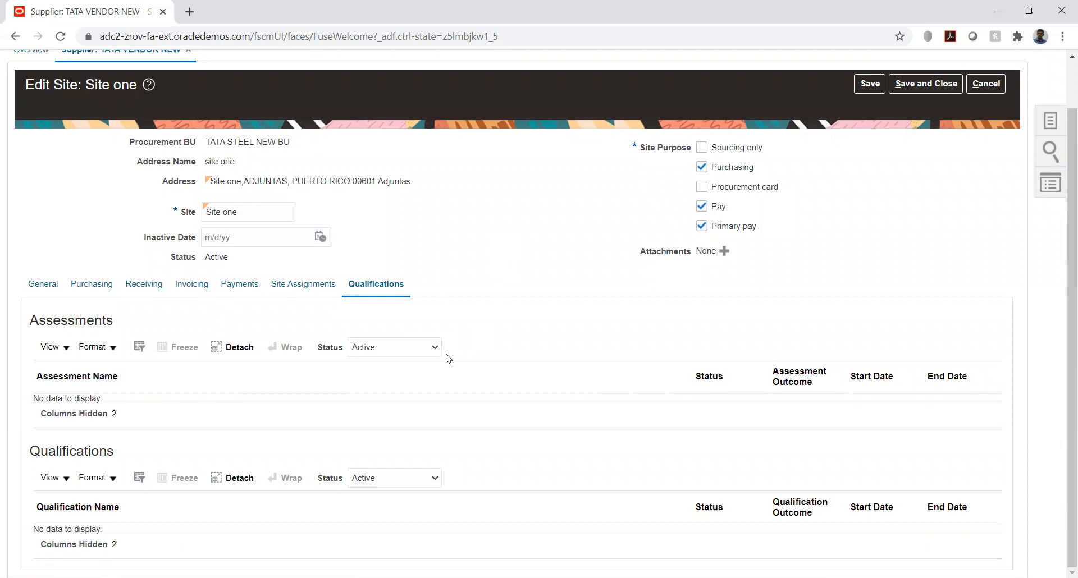
scroll(448, 357, up, 1)
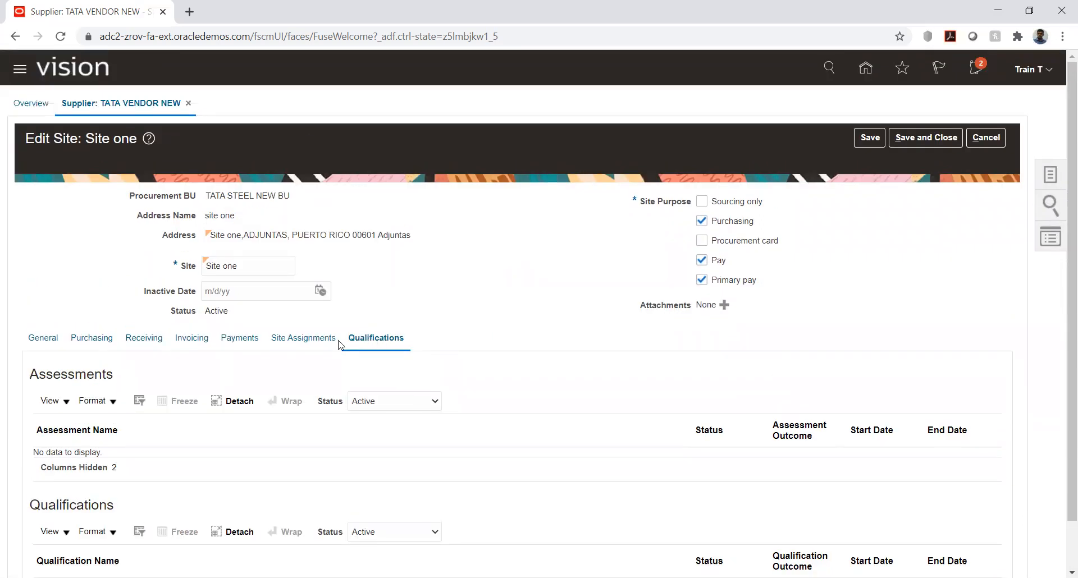
click(310, 342)
click(386, 337)
scroll(481, 303, down, 1)
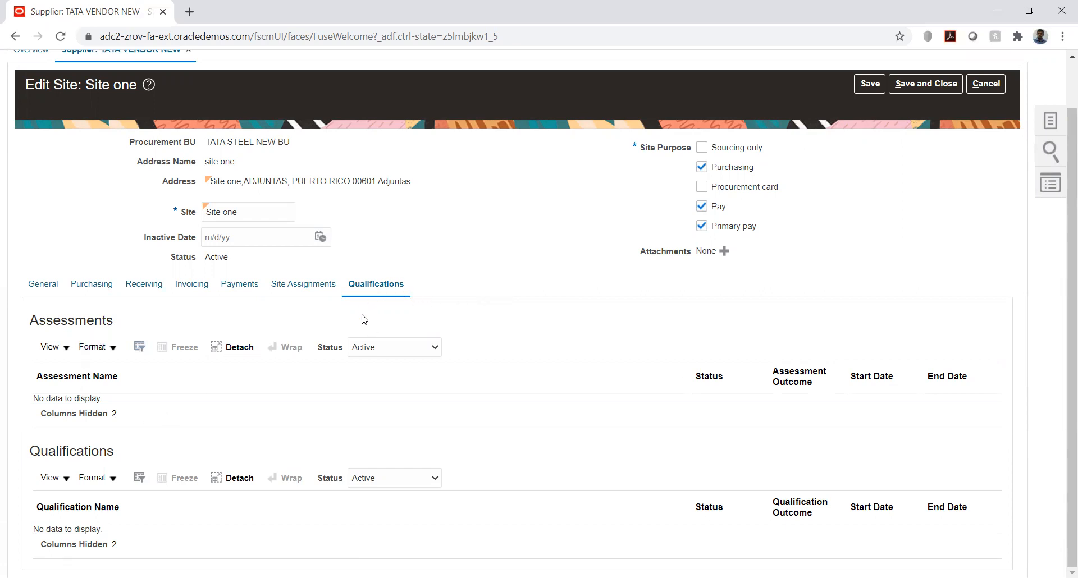
click(309, 287)
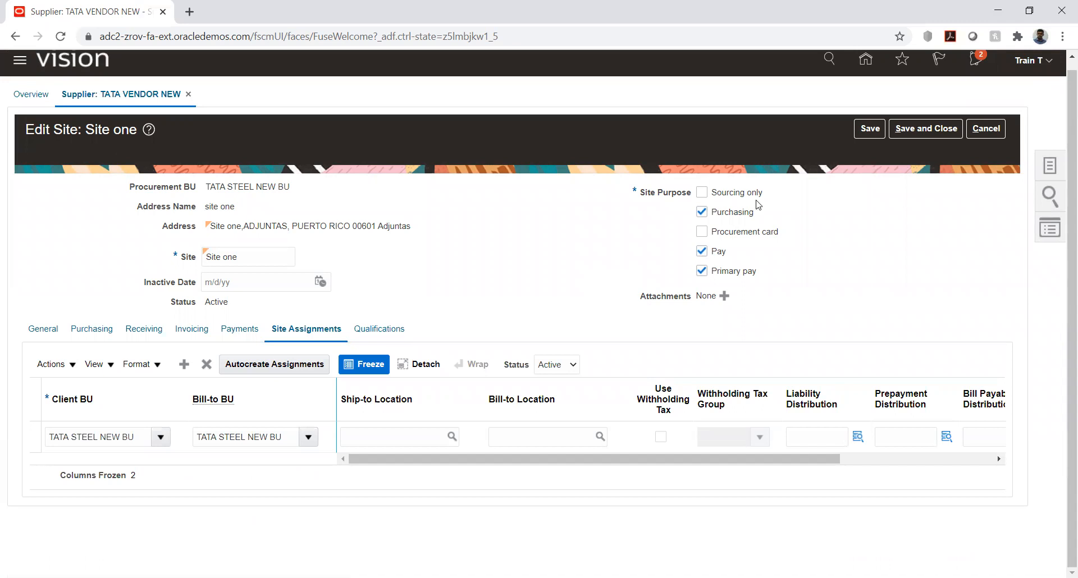
click(870, 128)
Save and close Site one, confirm, and view TATA VENDOR NEW's empty contacts list.
click(915, 134)
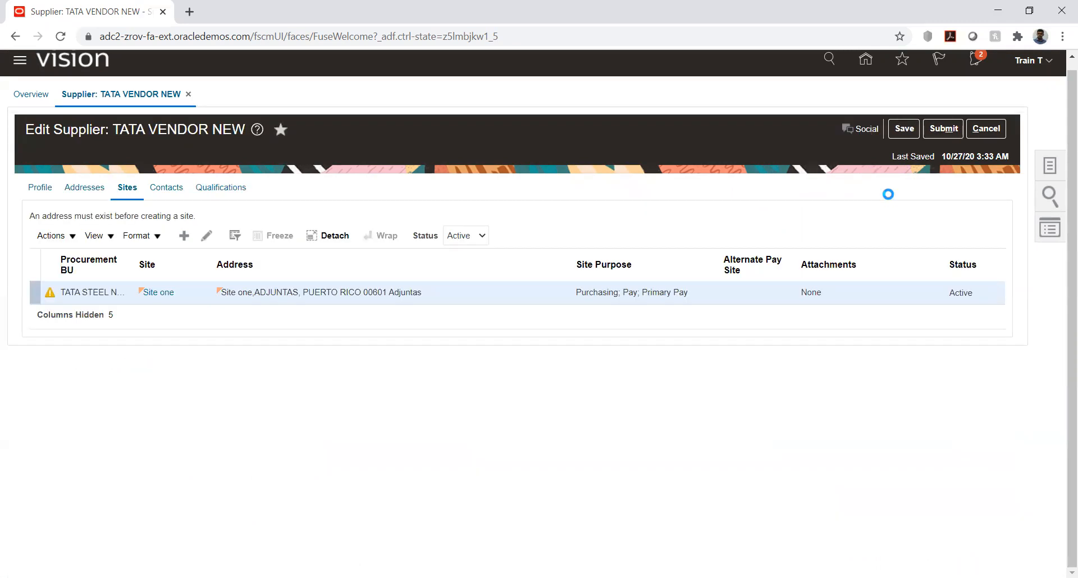
click(575, 334)
click(573, 333)
click(168, 190)
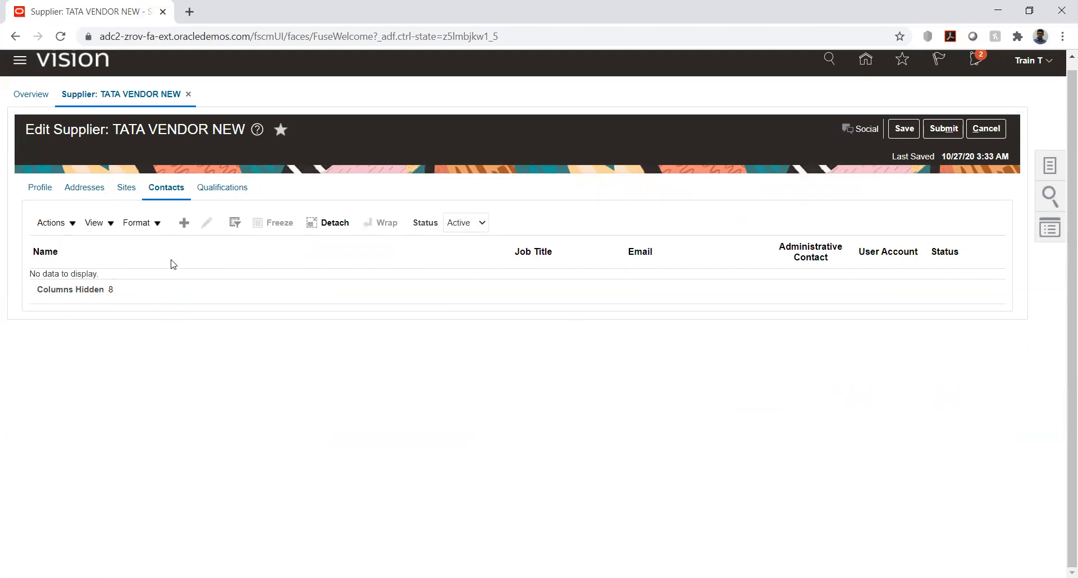
click(222, 188)
click(166, 188)
click(183, 223)
click(897, 125)
click(213, 189)
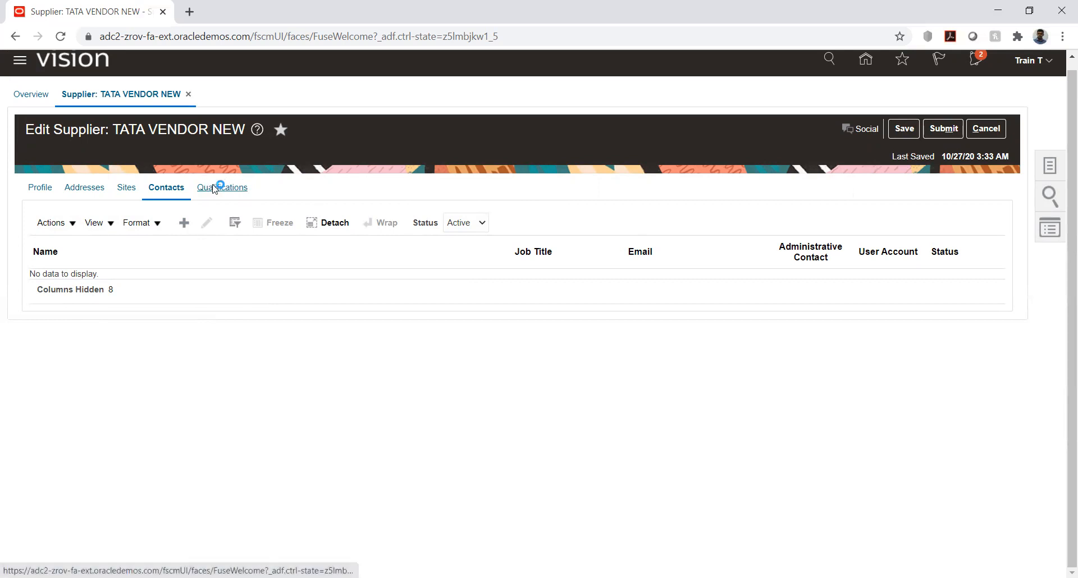
click(162, 190)
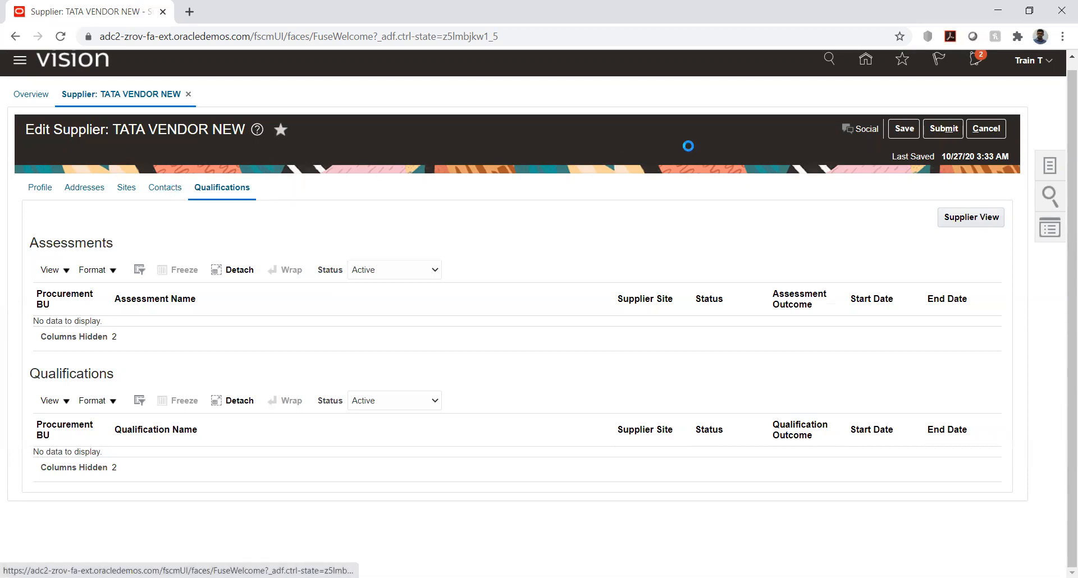
Submit supplier TATA VENDOR NEW, acknowledge the saved-changes message, and show the supplier Tasks panel.
click(943, 131)
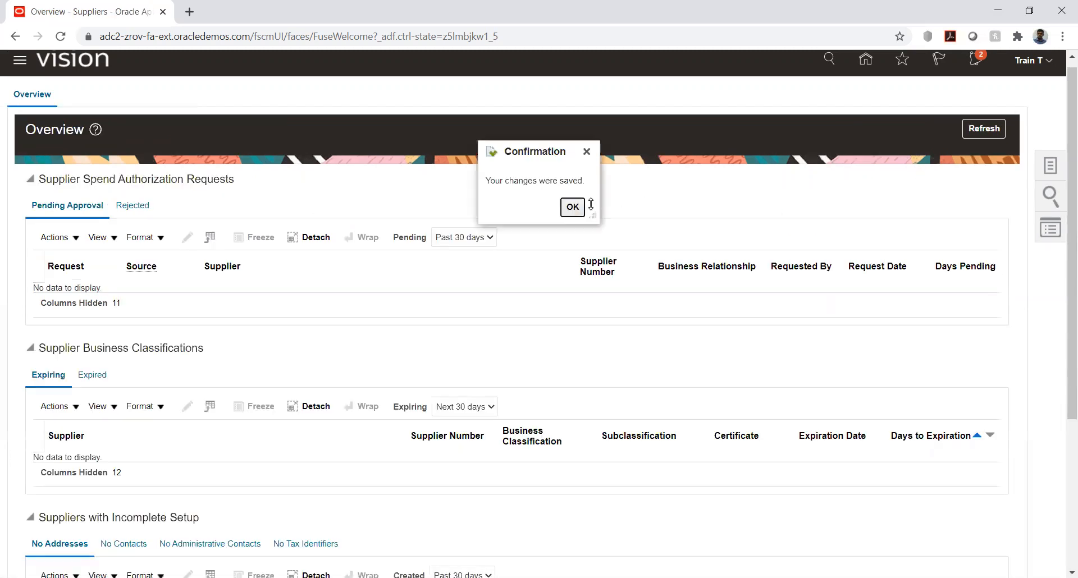
click(572, 207)
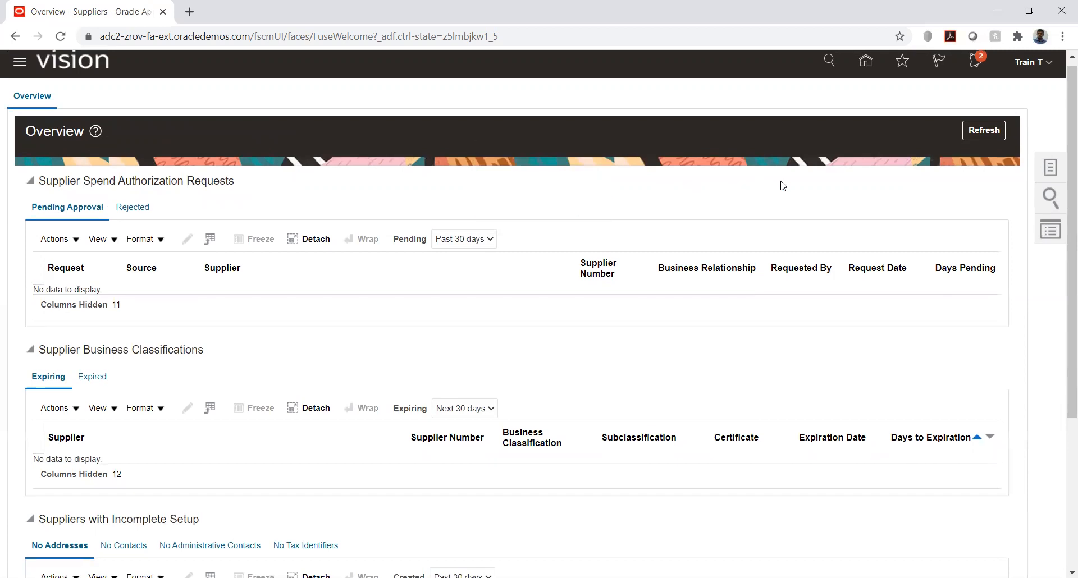
click(1050, 168)
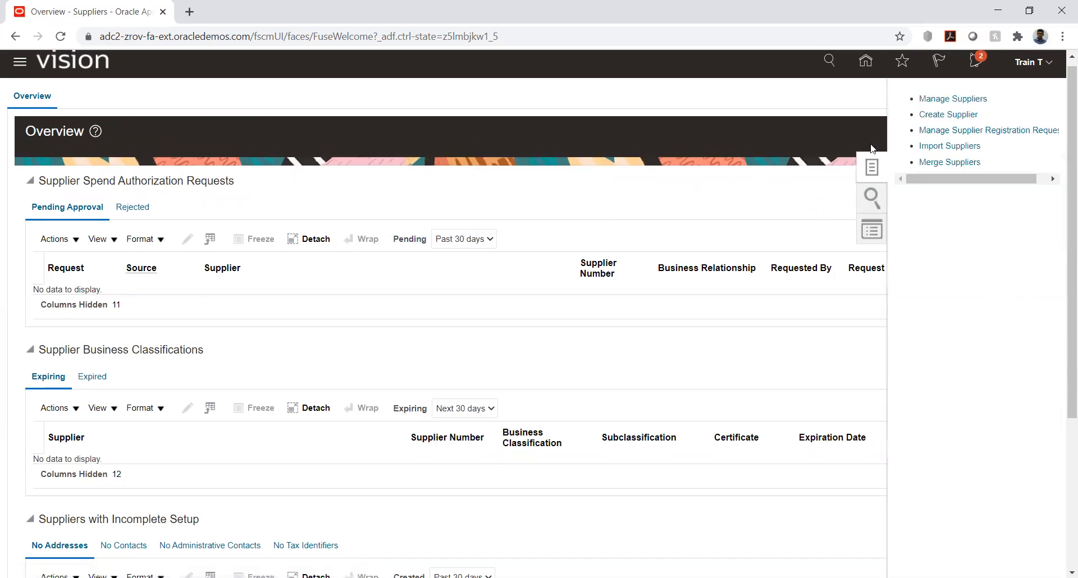
Search Manage Suppliers by keyword TATA, verify TATA VENDOR NEW is listed, then close the page.
click(935, 101)
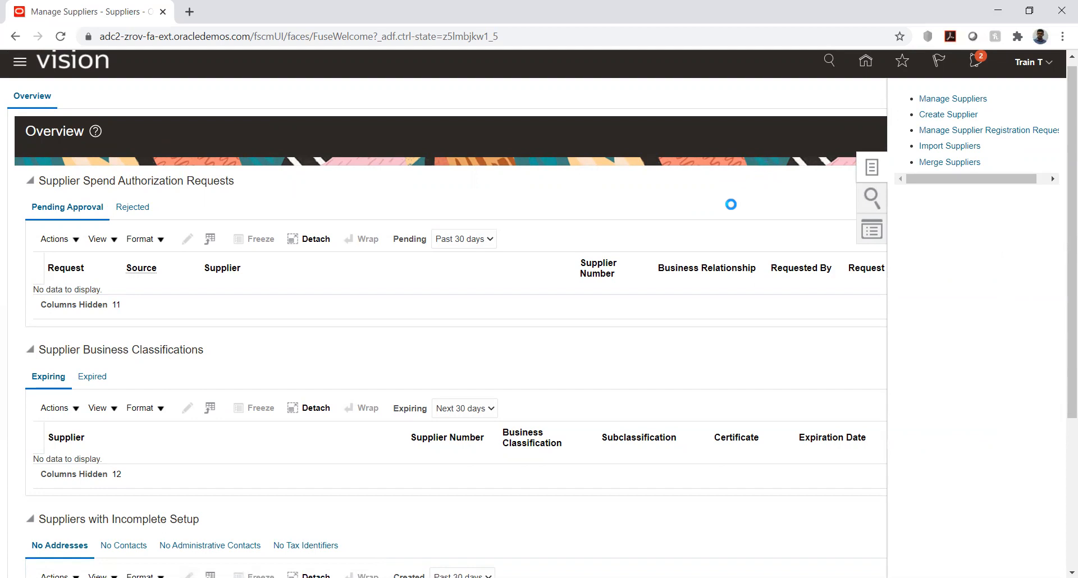
click(294, 224)
text(TATA)
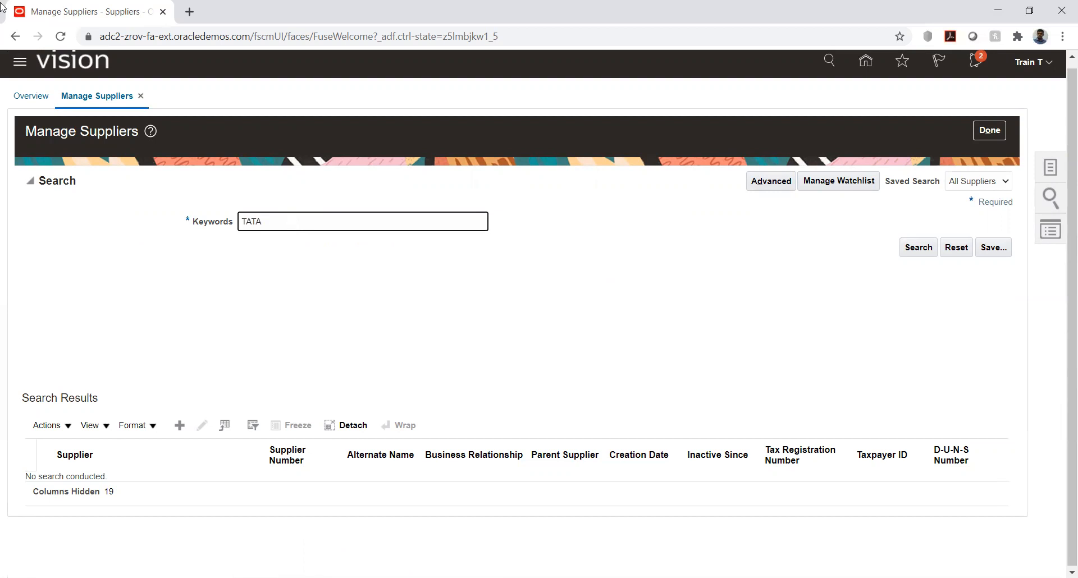
key(Return)
scroll(120, 307, down, 2)
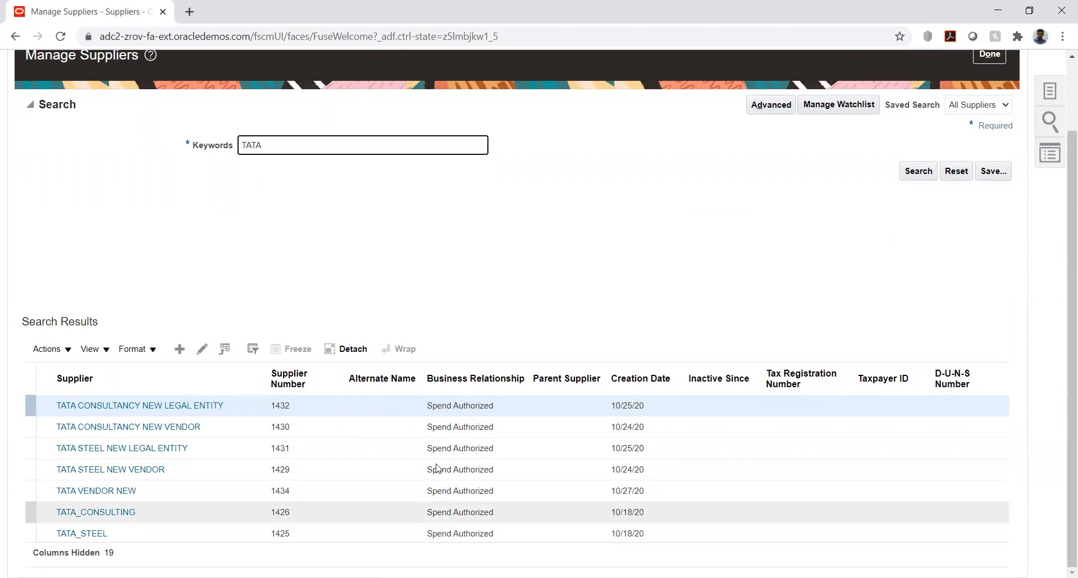
click(622, 249)
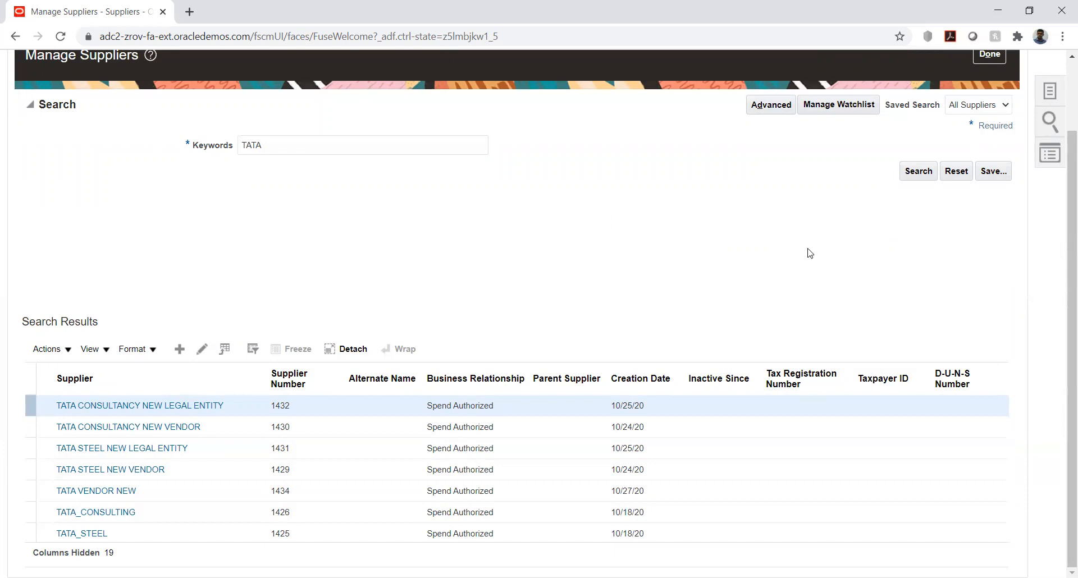
scroll(812, 246, up, 2)
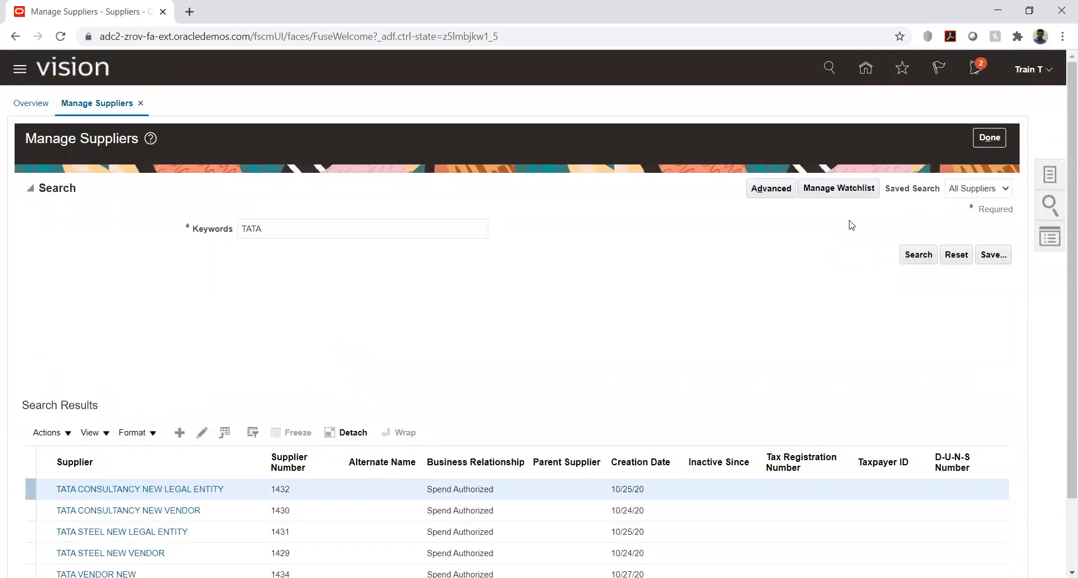
click(990, 139)
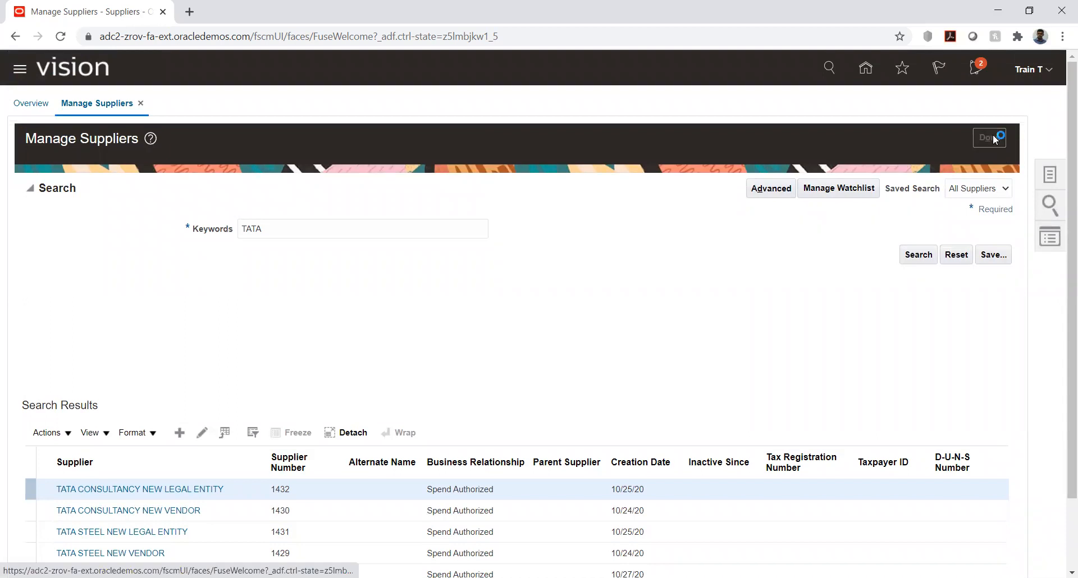